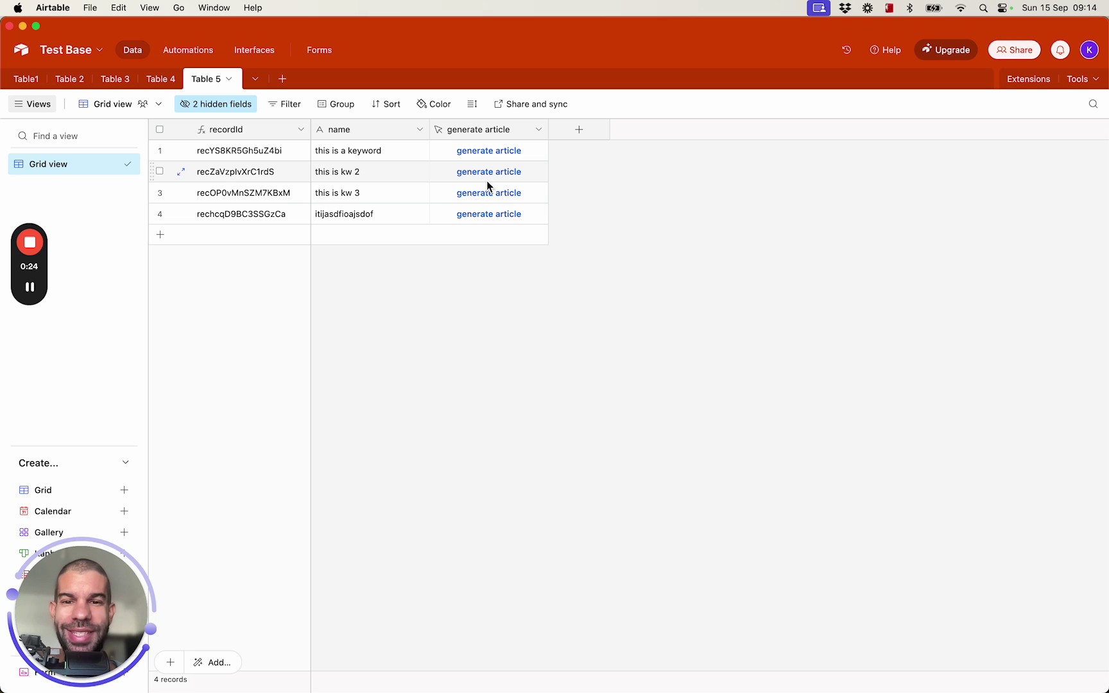
- Bring up the new Make scenario in Chrome, showing its app picker with Airtable, Webhooks and OpenAI
key("super+Tab")
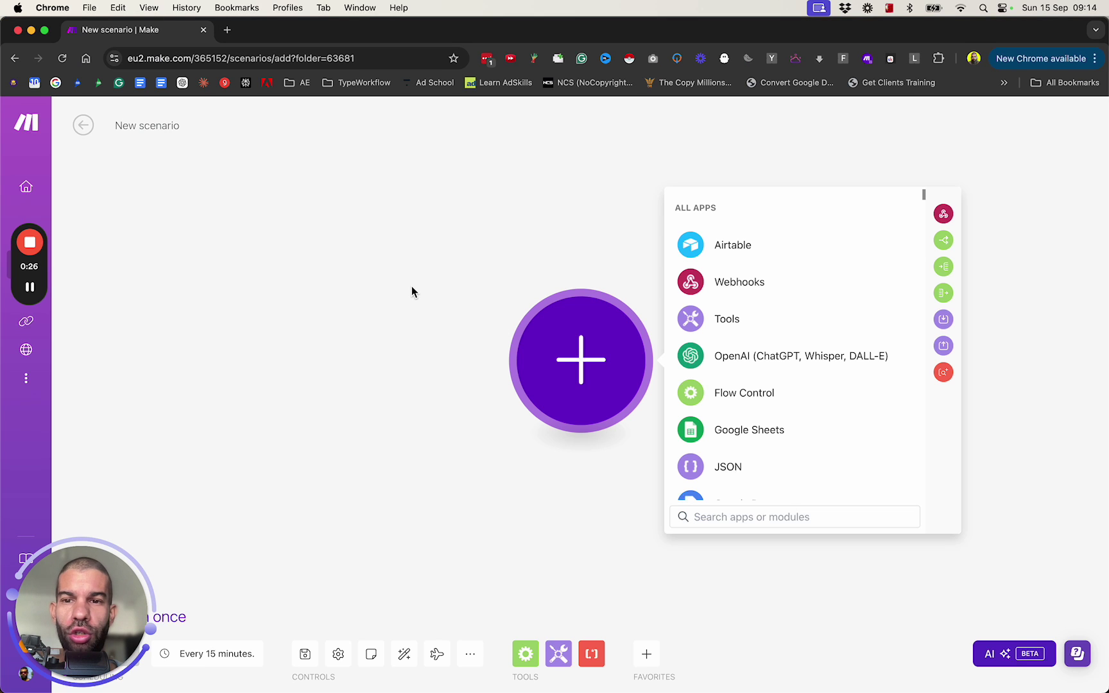
- Return to Airtable's Test Base on Table 5 with its generate article buttons
key("super+Tab")
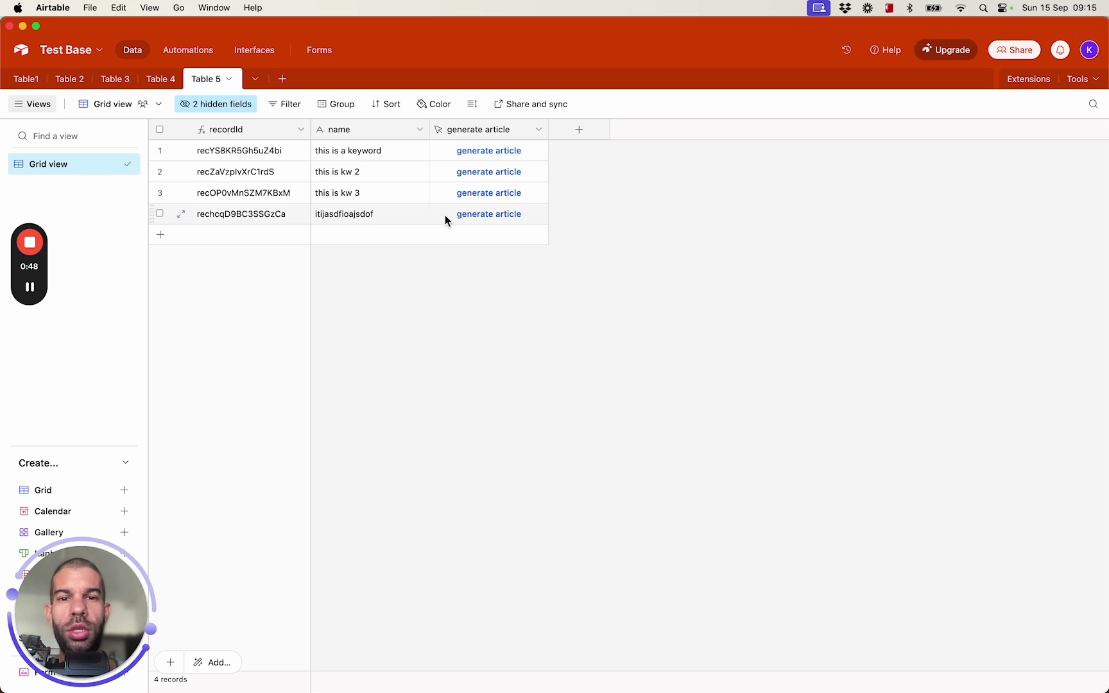
- Add an empty Table 6 from scratch, then list the Webhooks modules in Make
left_click(283, 79)
left_click(317, 130)
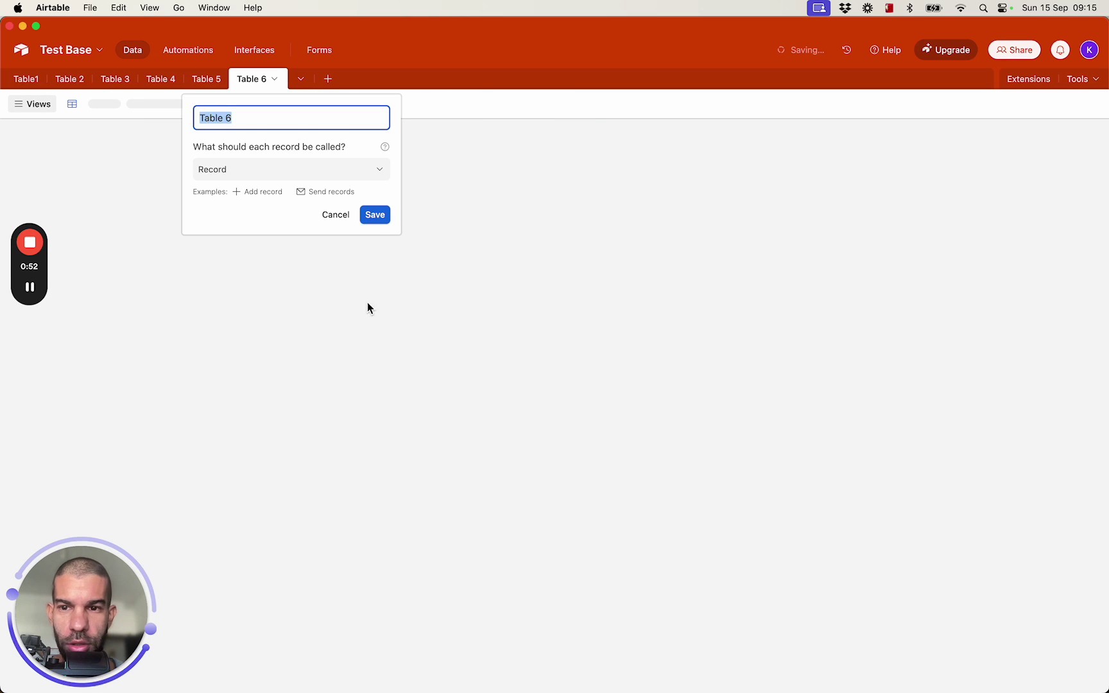
left_click(374, 214)
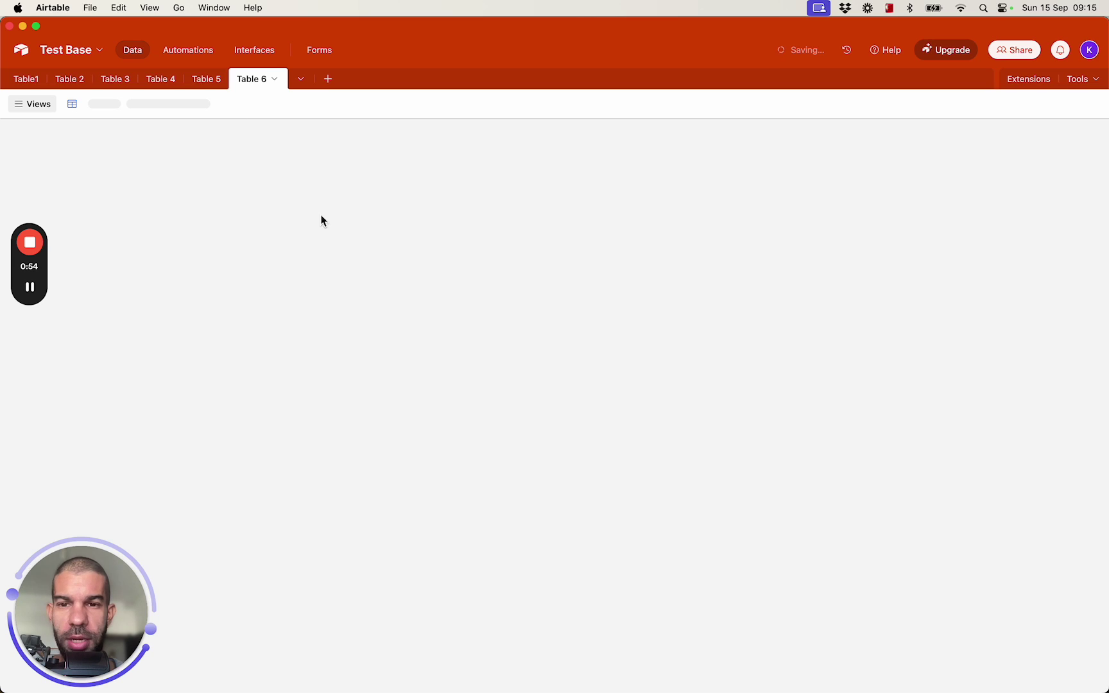
key("super+Tab")
left_click(752, 296)
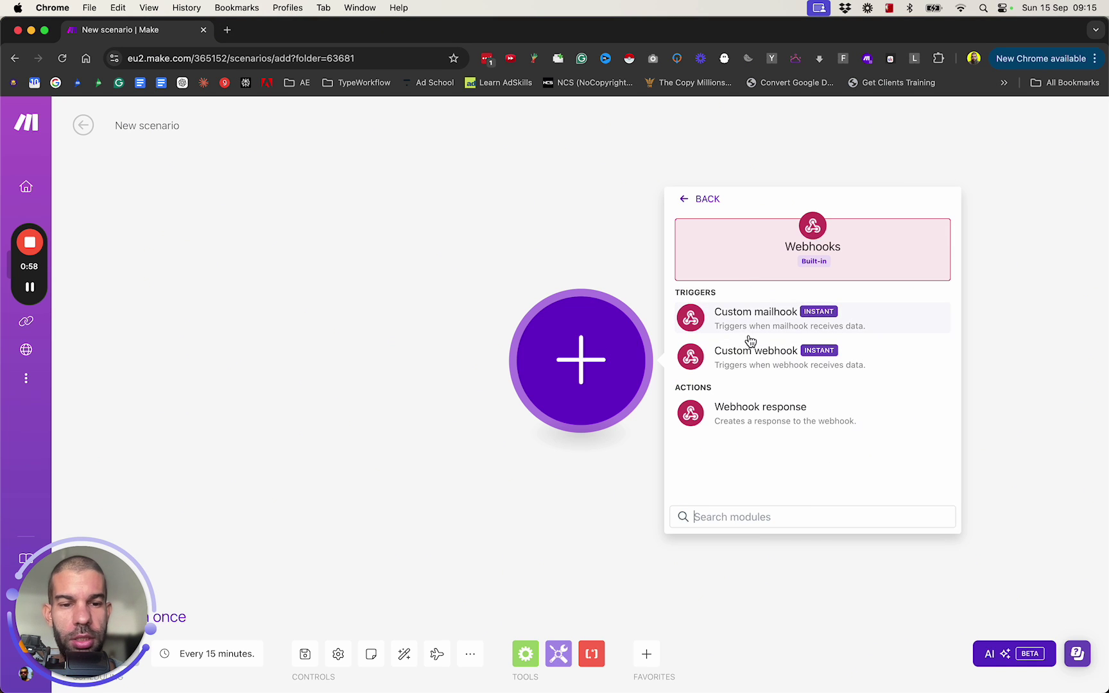
- Add a Custom webhook trigger on a newly saved webhook and copy its address
left_click(765, 375)
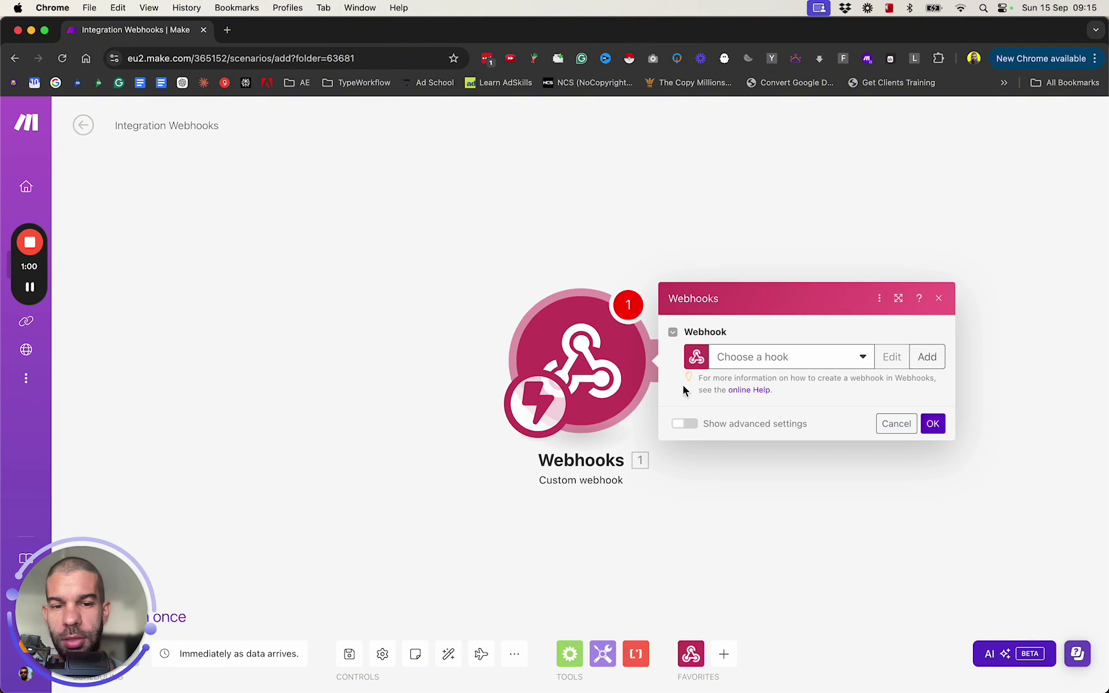
left_click(910, 353)
left_click(861, 461)
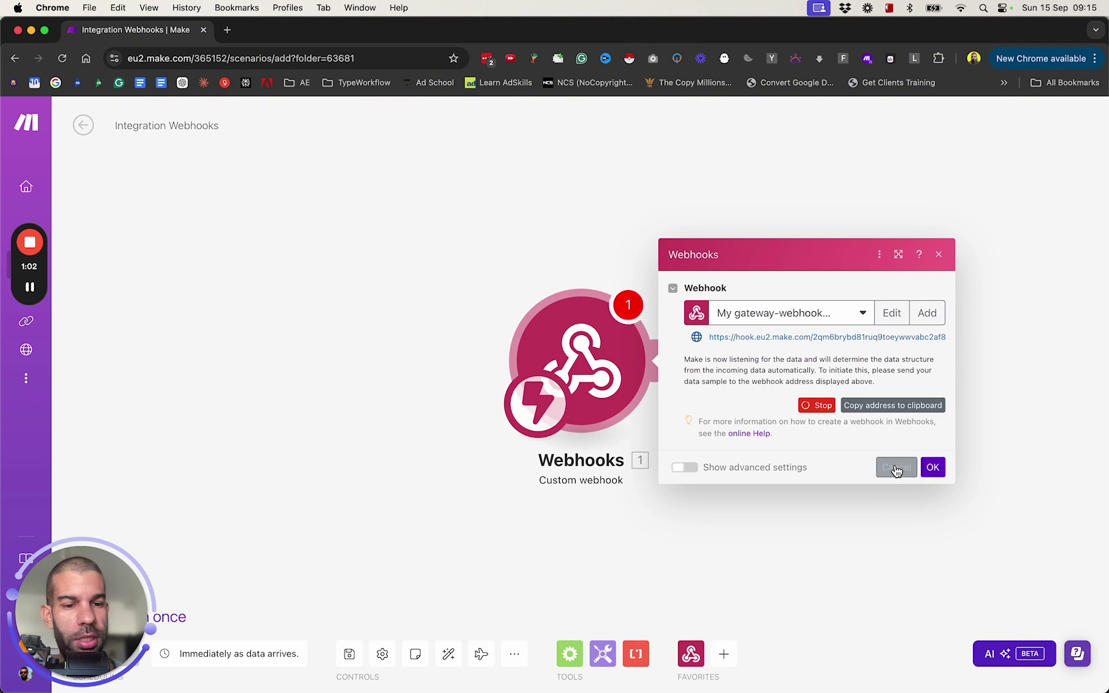
left_click(892, 405)
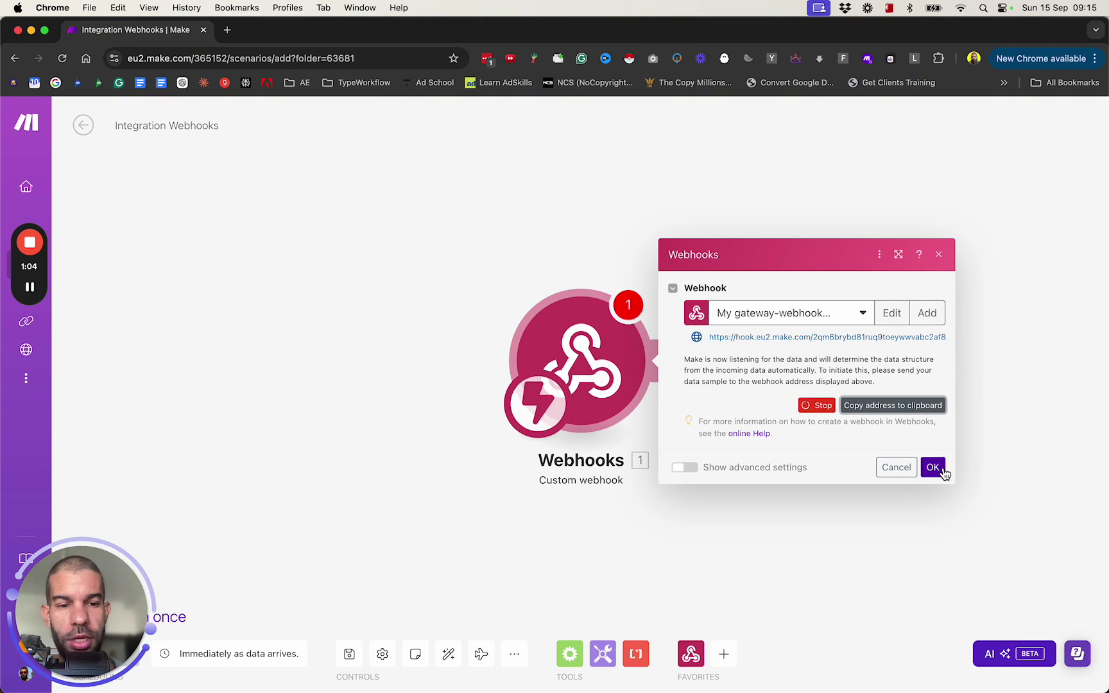
left_click(942, 470)
key("super+Tab")
- Turn the primary Name field into a Formula field named recordId with =RECORD_ID()
right_click(229, 131)
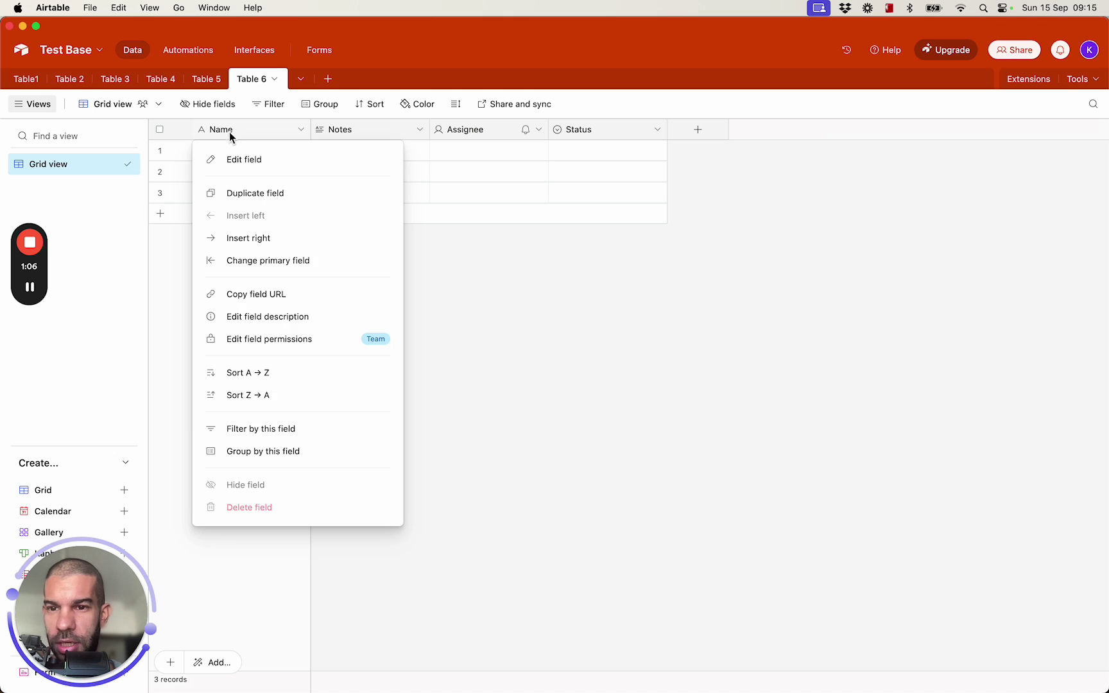
left_click(277, 159)
left_click(265, 158)
key("super+a")
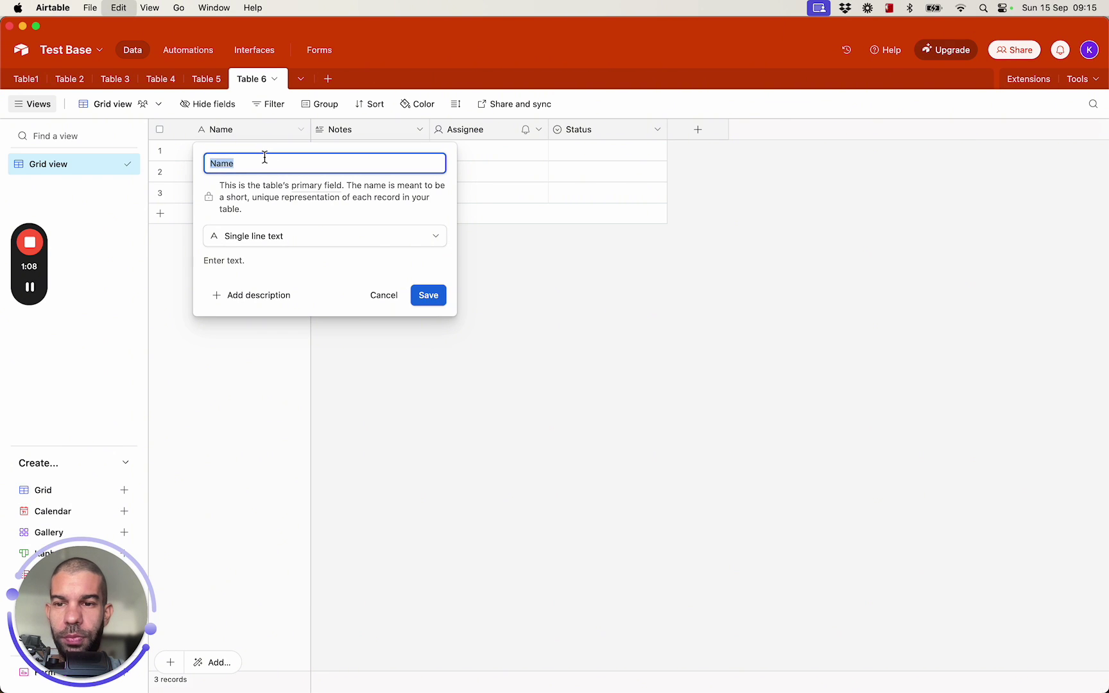
type("recordId")
left_click(285, 238)
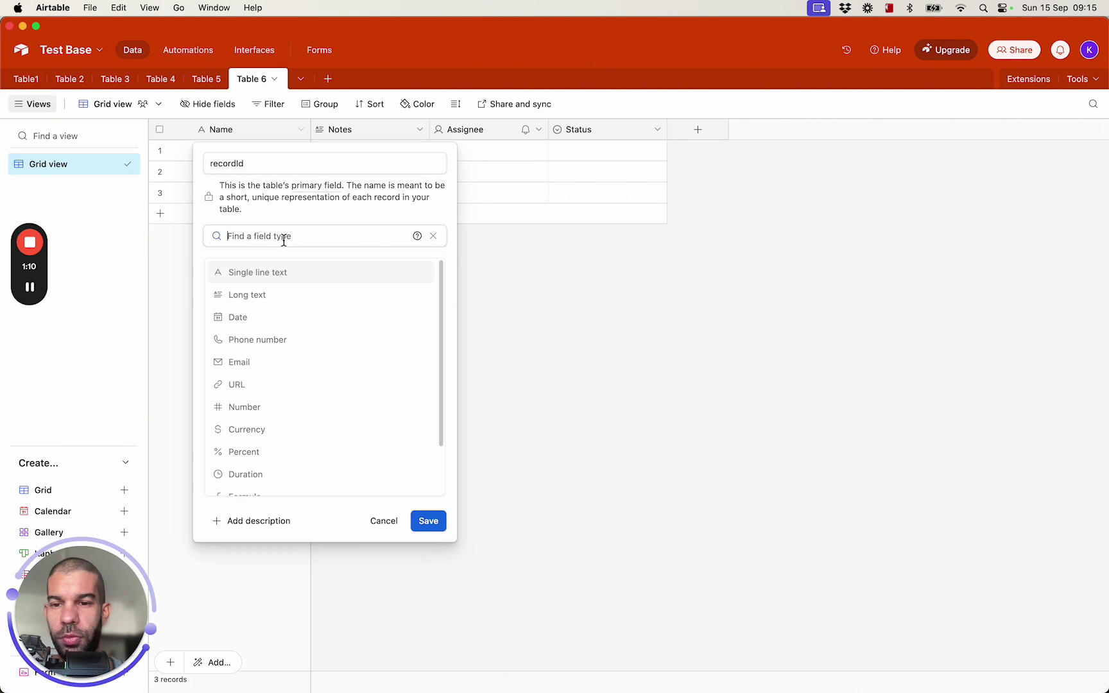
type("fo")
key("Return")
left_click(290, 309)
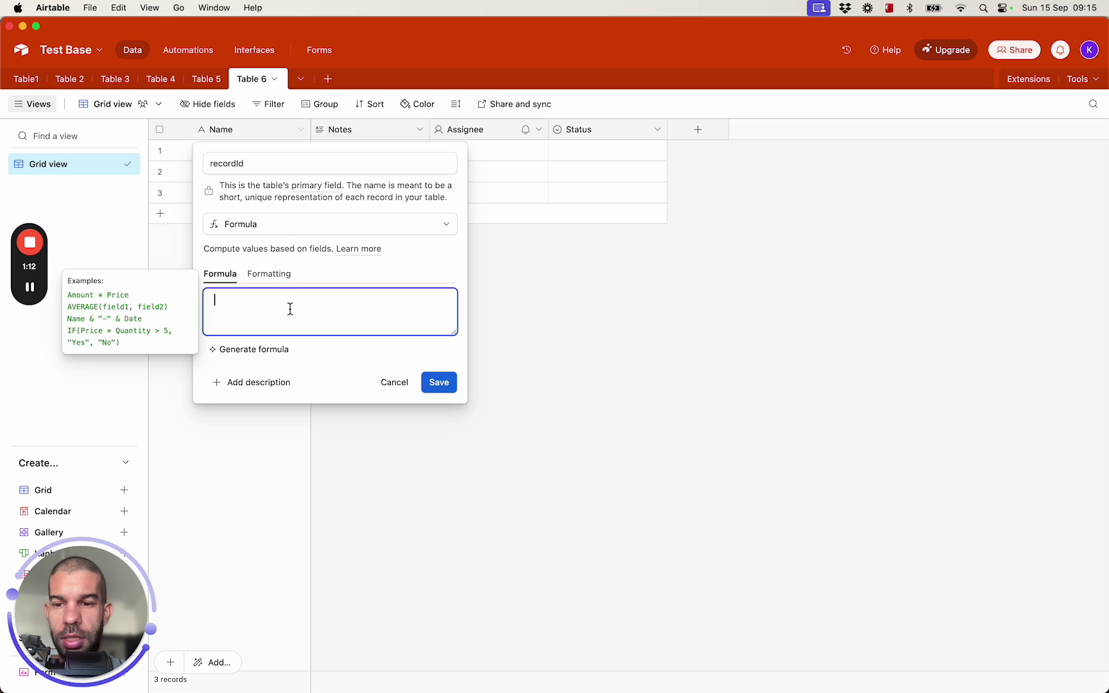
type("=RECORD_ID(")
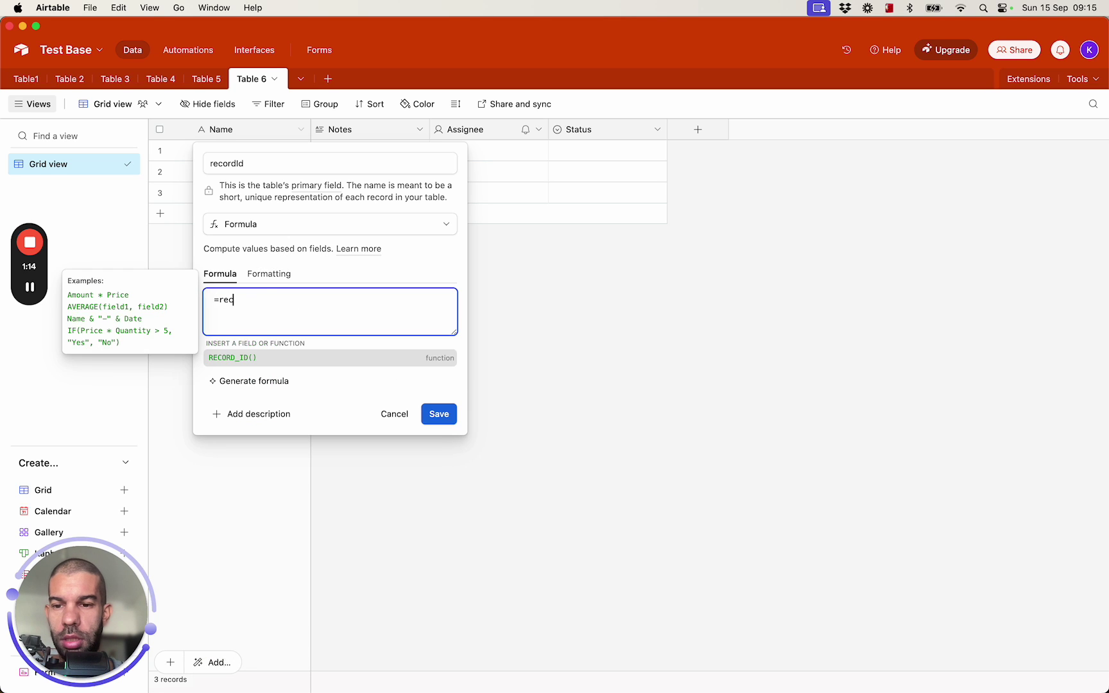
type(")")
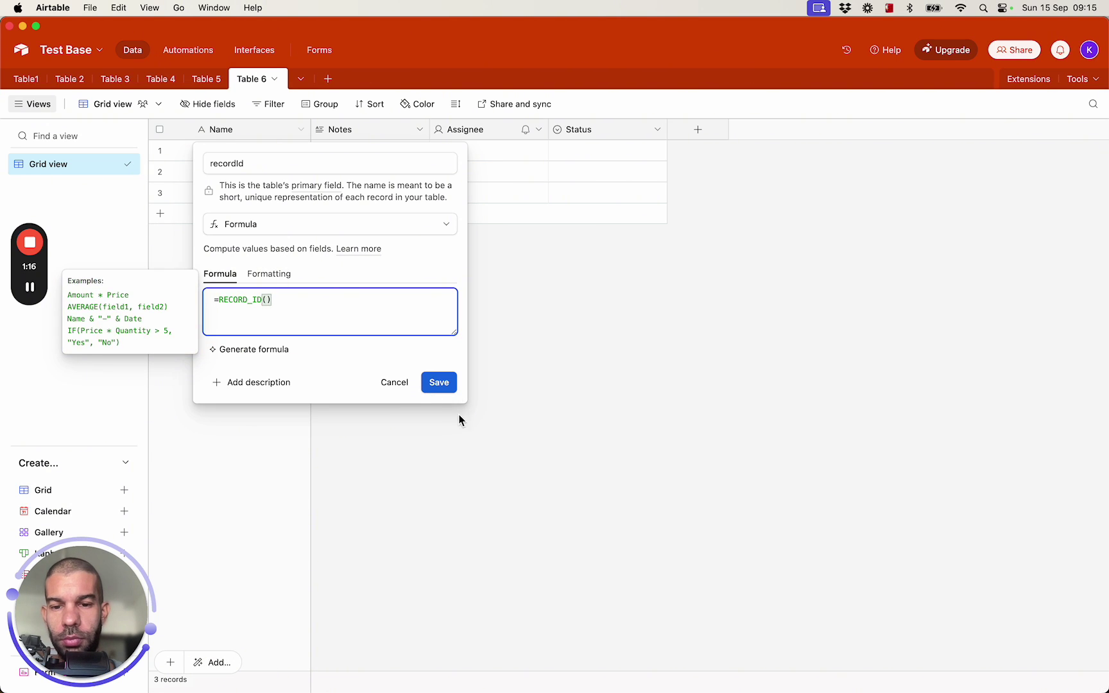
left_click(439, 384)
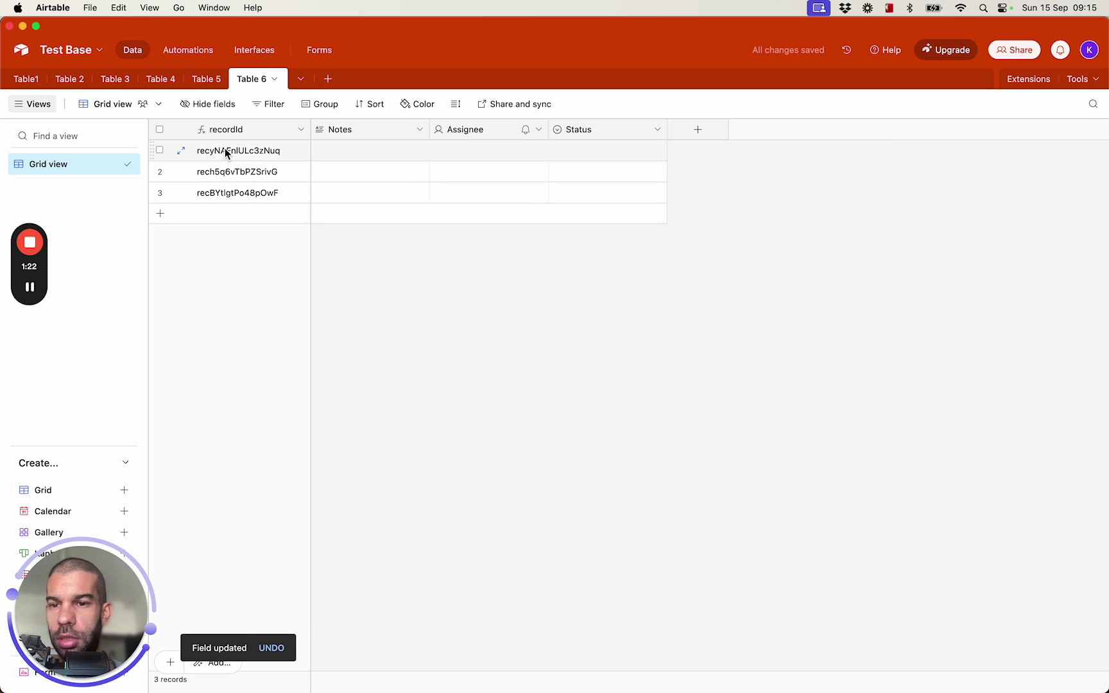
- Rename the Notes field to Name and make it single line text
right_click(369, 129)
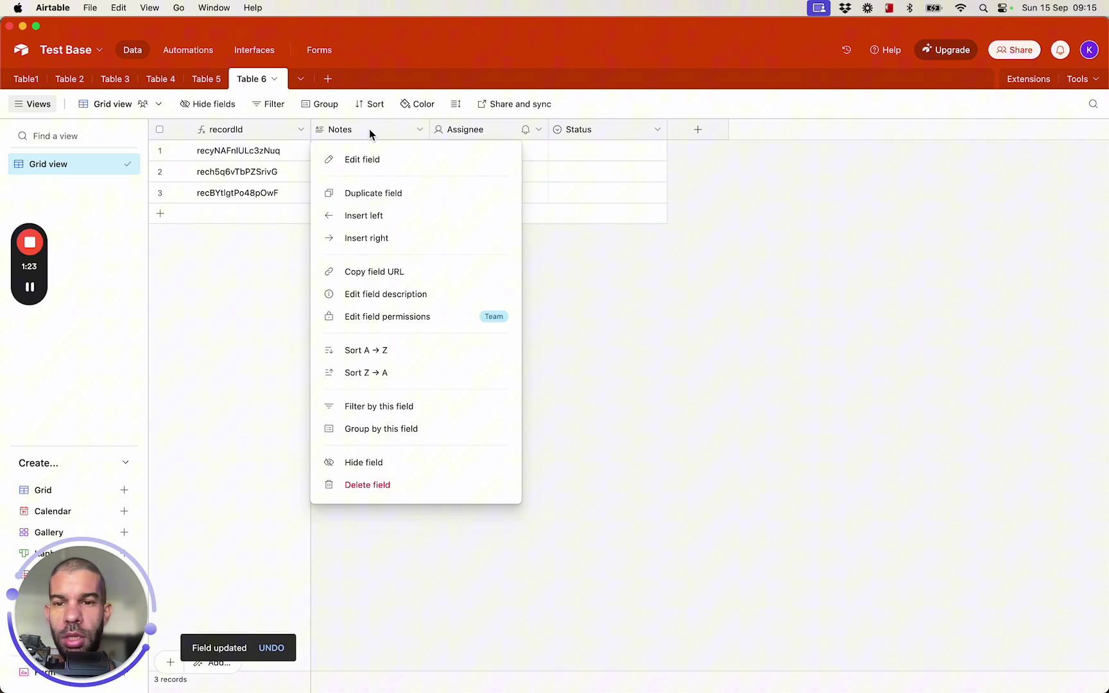
left_click(384, 159)
key("super+a")
type("Name")
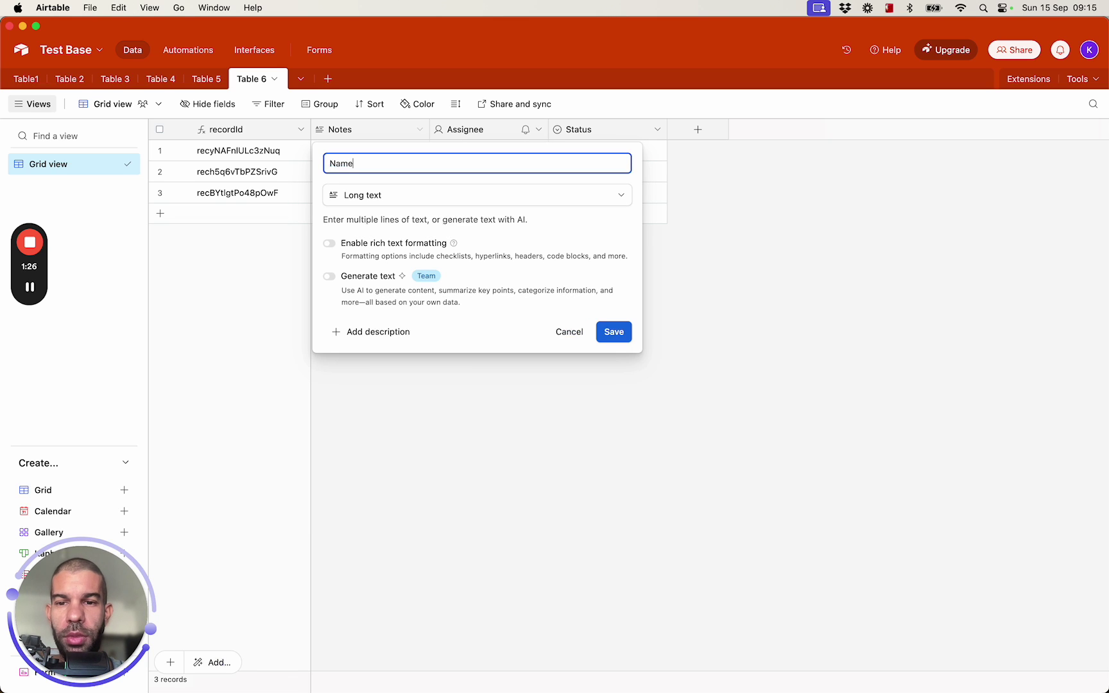
key("Tab")
type("shor")
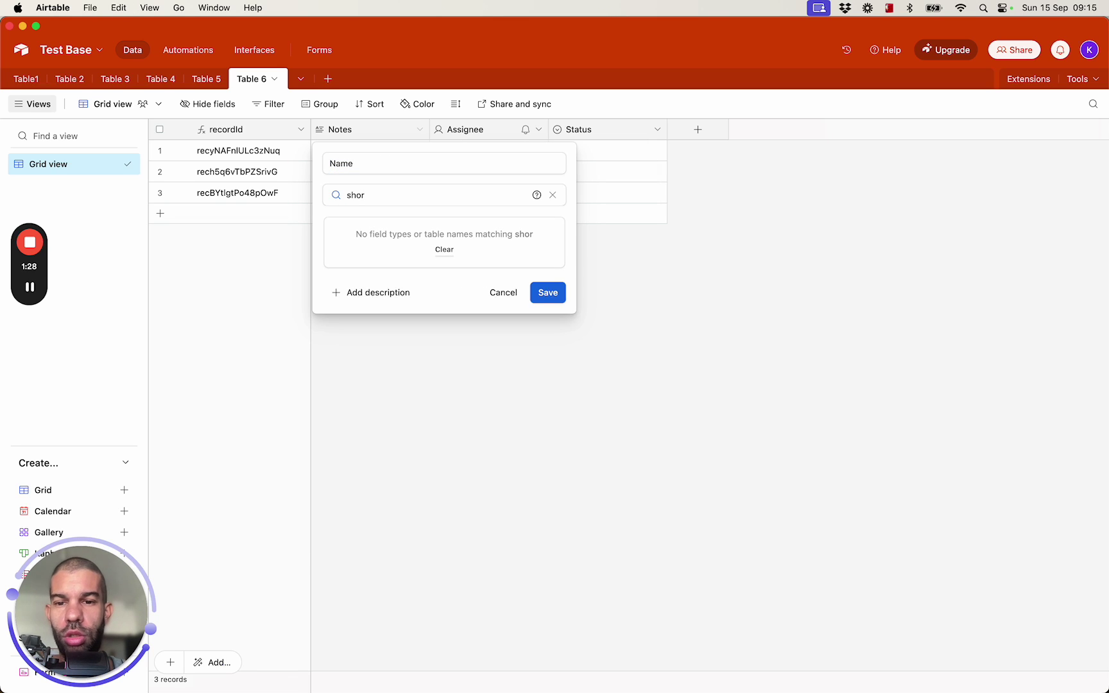
key("BackSpace")
key("BackSpace")
key("BackSpace")
key("BackSpace")
left_click(427, 258)
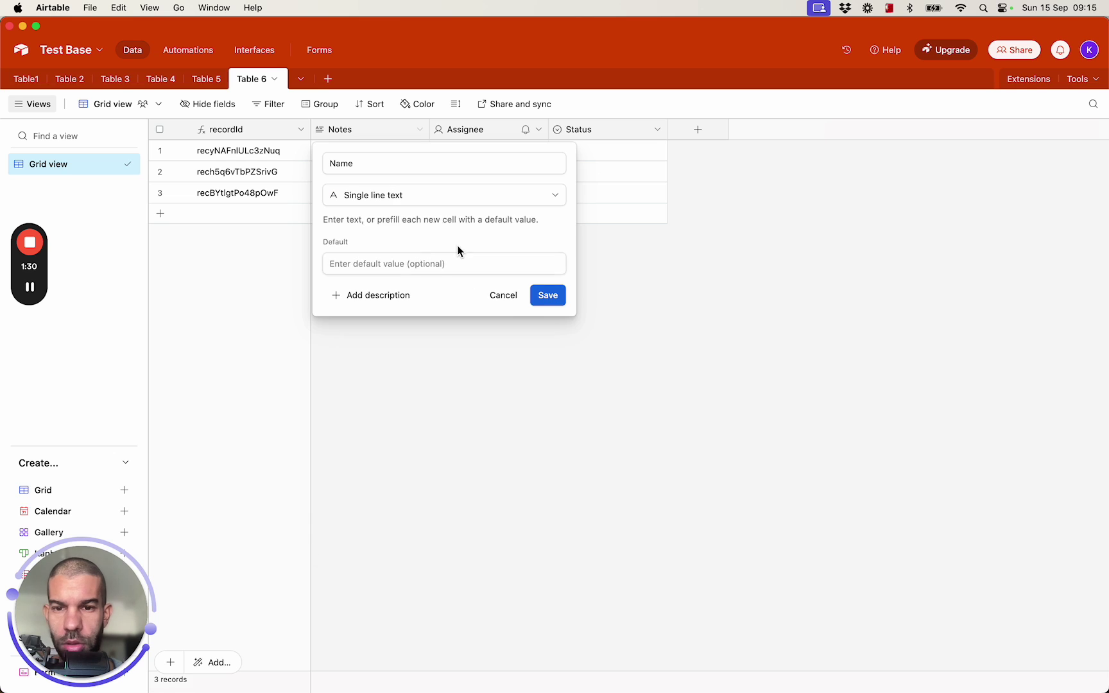
left_click(541, 299)
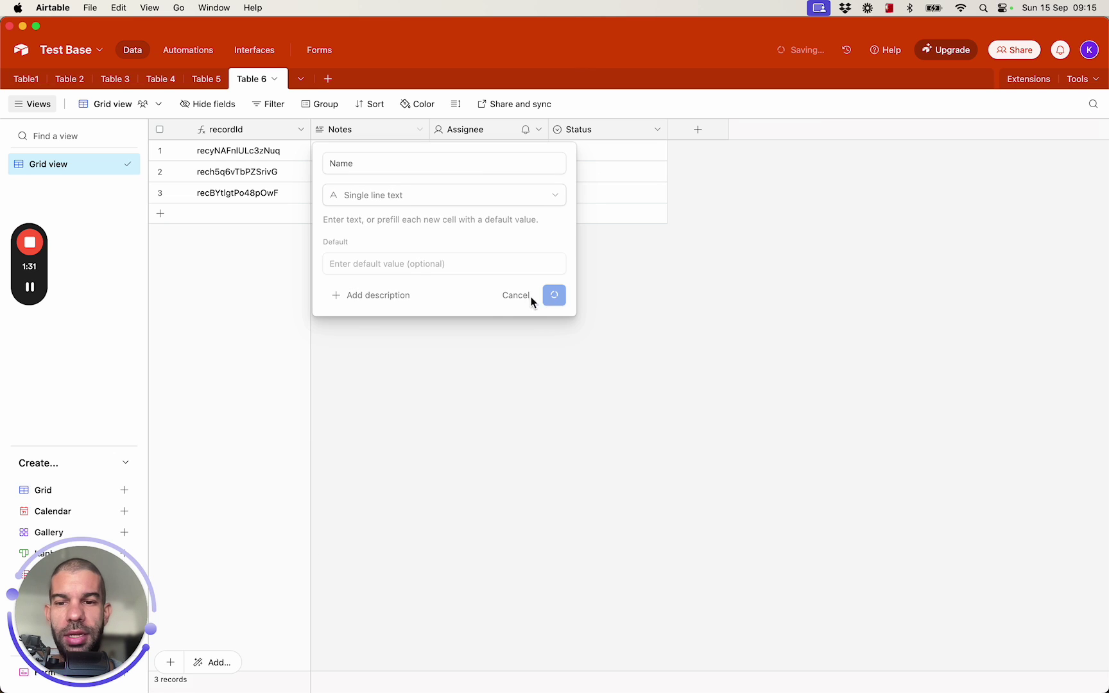
- Delete the Assignee field from Table 6
right_click(466, 135)
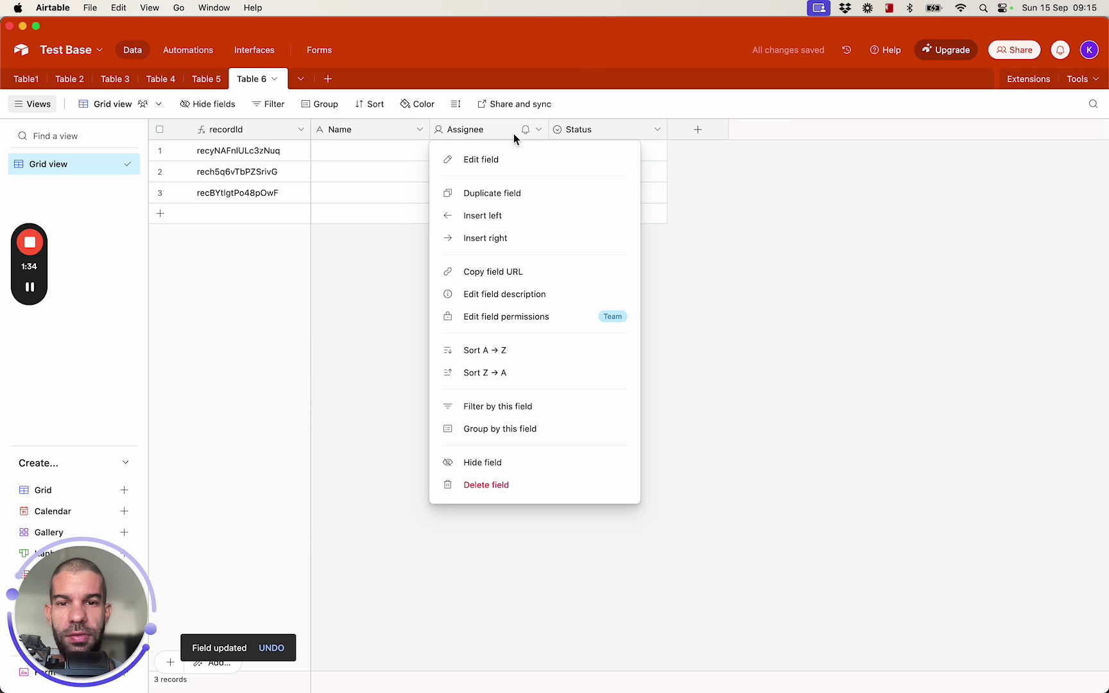
left_click(751, 255)
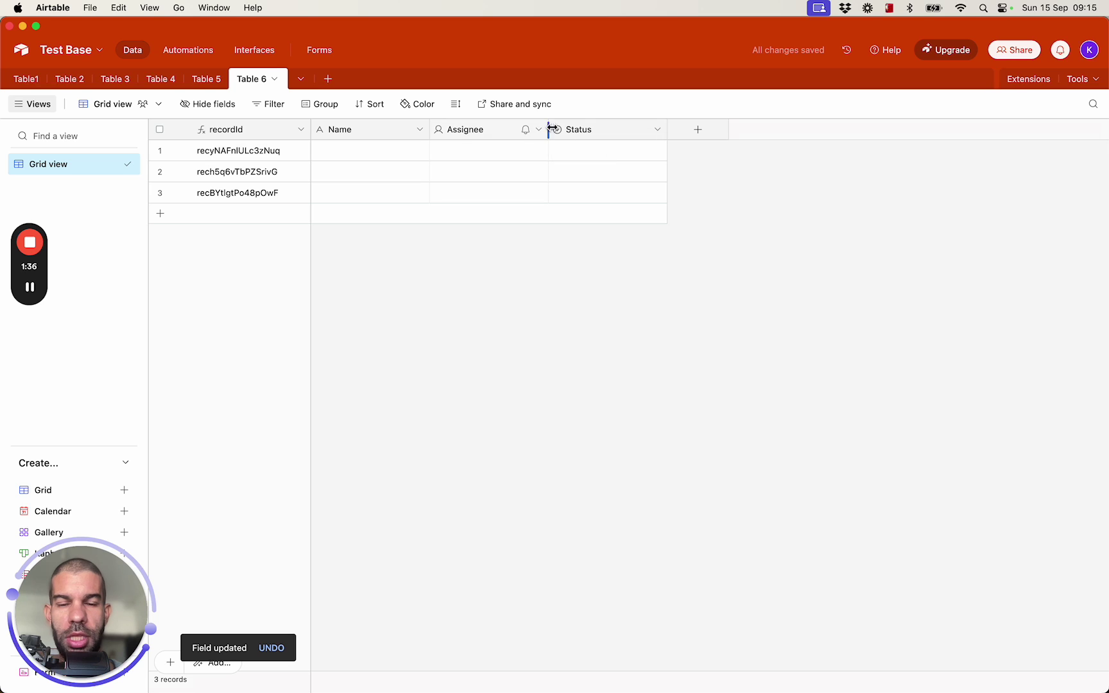
right_click(510, 131)
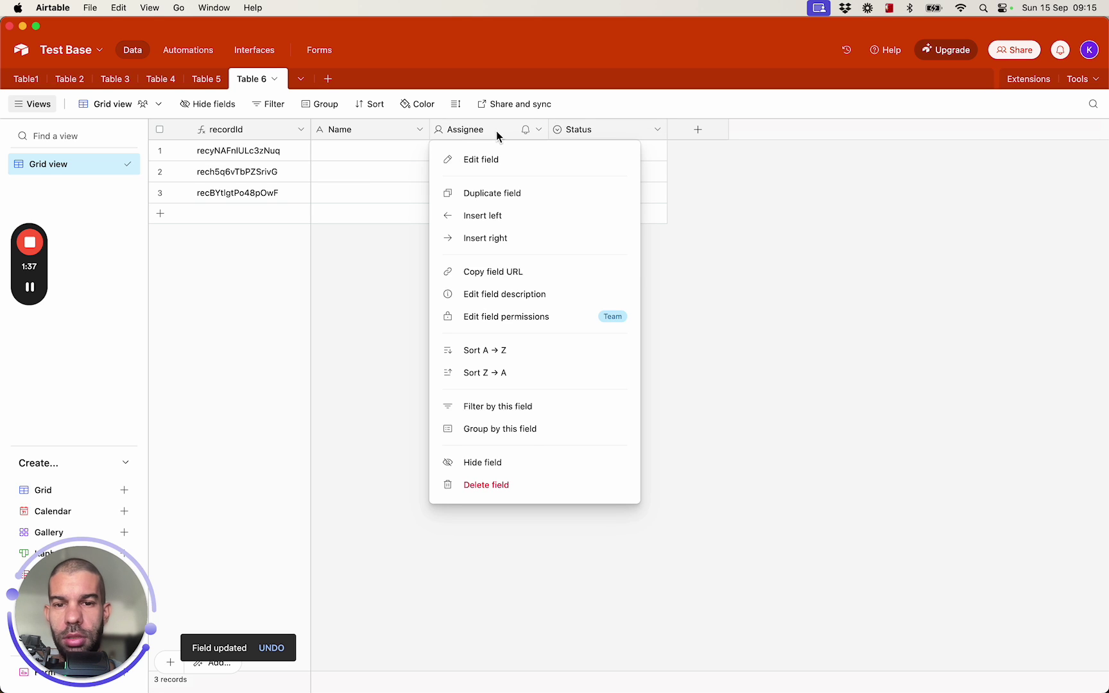
left_click(511, 485)
- Rename the Status options Todo, In progress and Done to Idea, Sent and Received
left_click(539, 131)
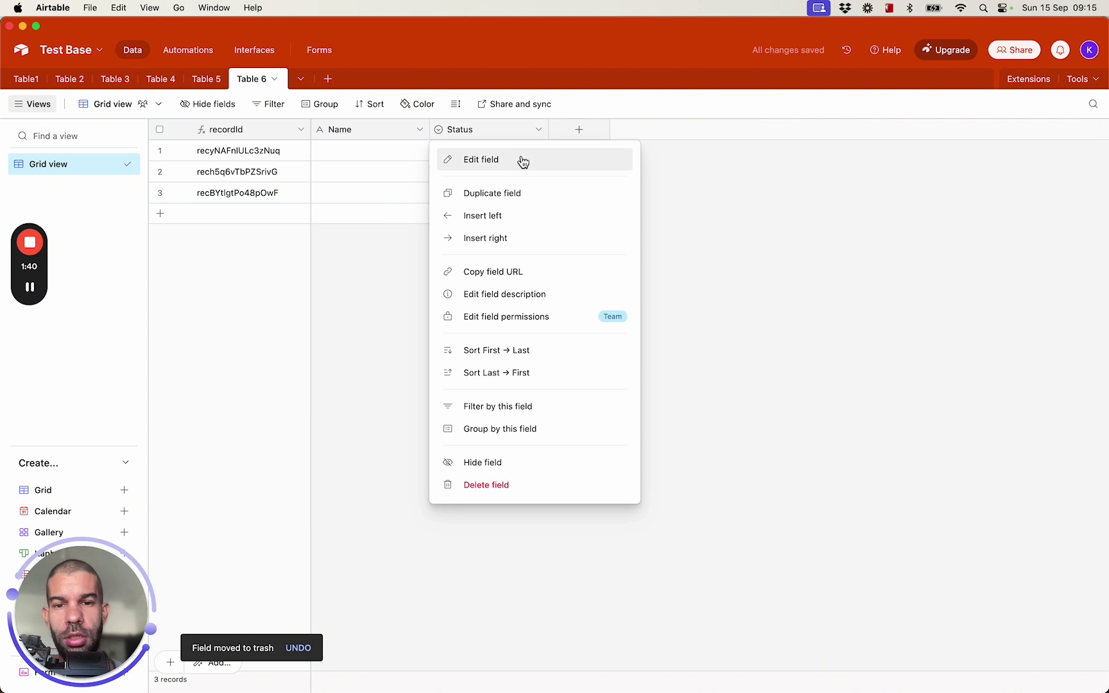
left_click(522, 159)
left_click(507, 296)
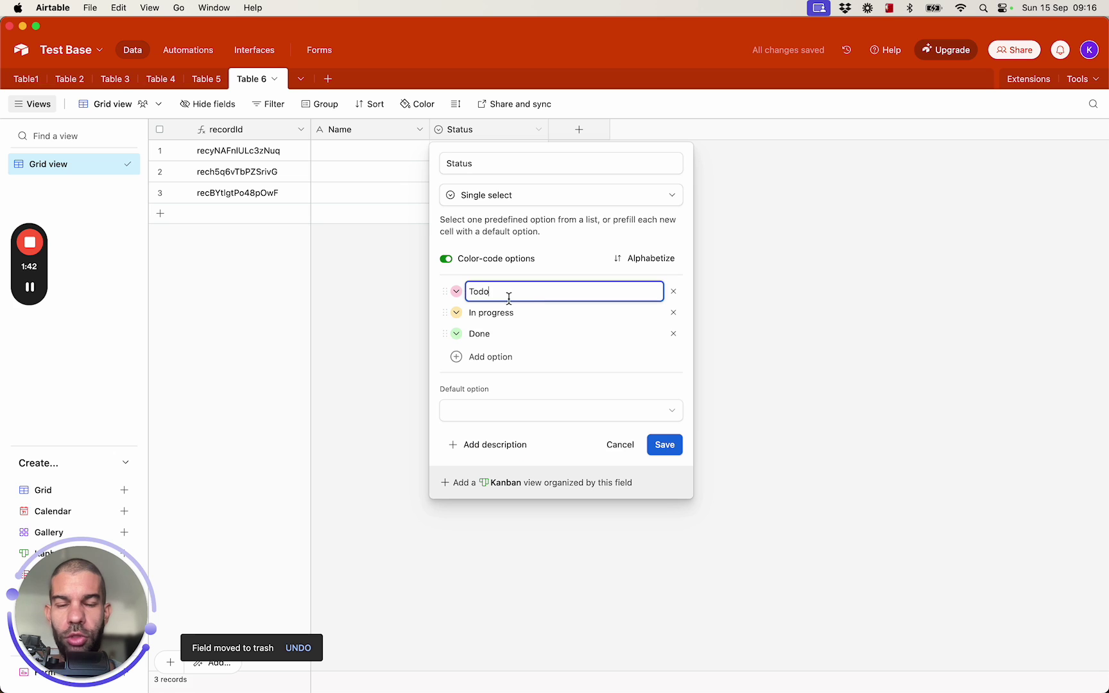
double_click(507, 296)
type("Idea")
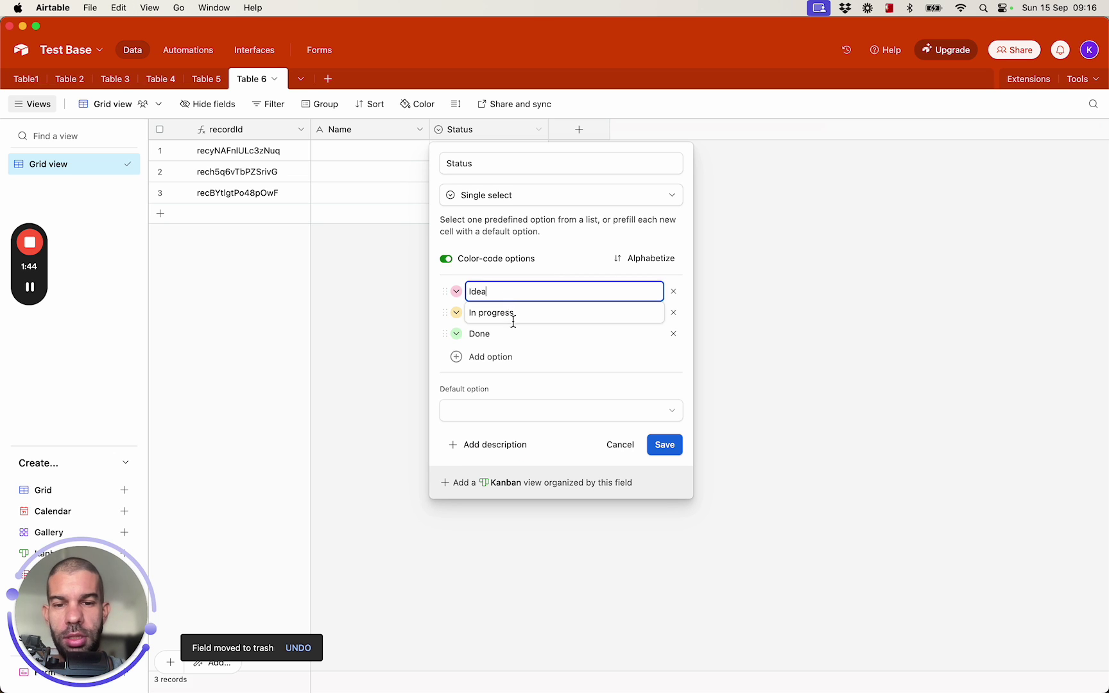
left_click(564, 303)
double_click(563, 301)
type("Sent")
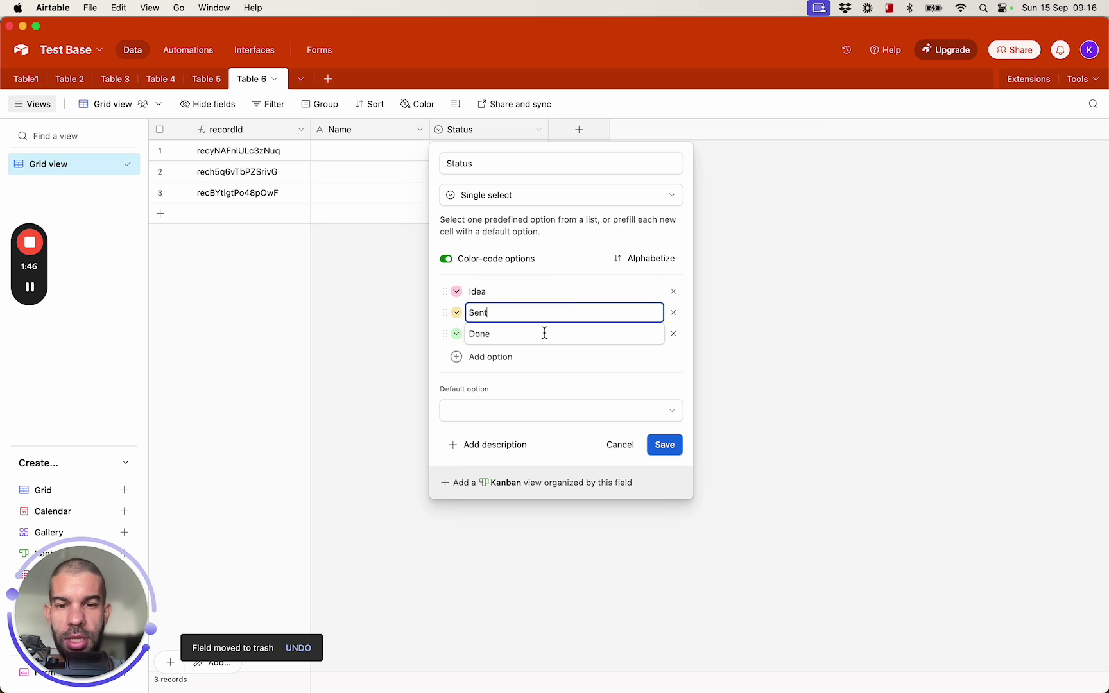
left_click(533, 333)
double_click(533, 332)
type("Rece")
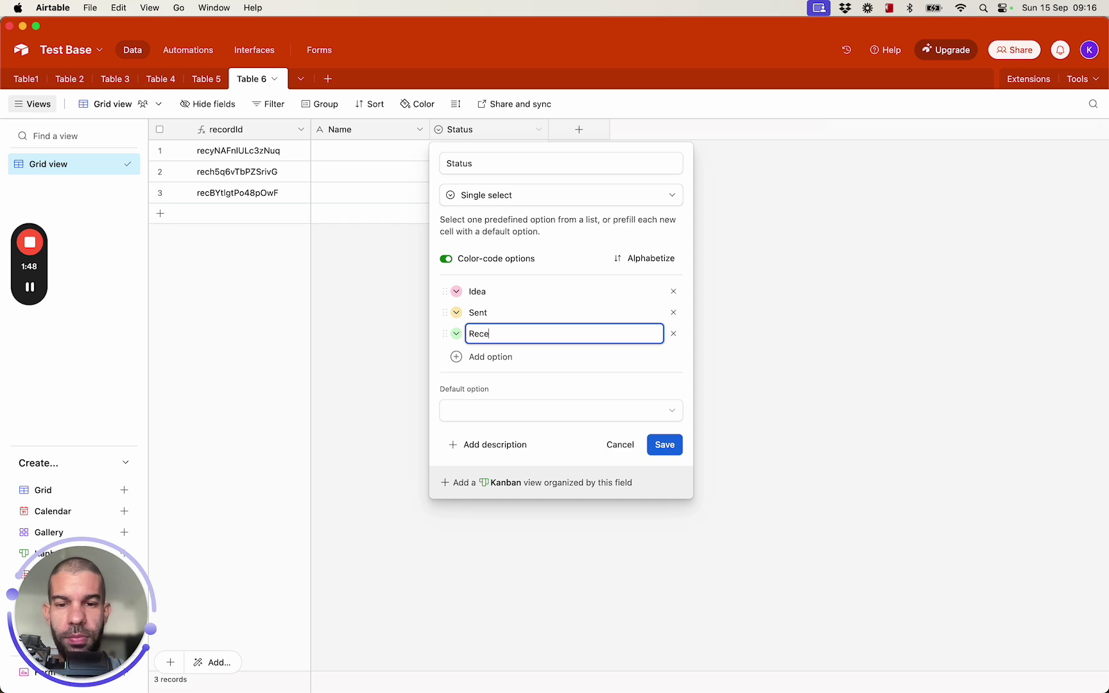
type("ived")
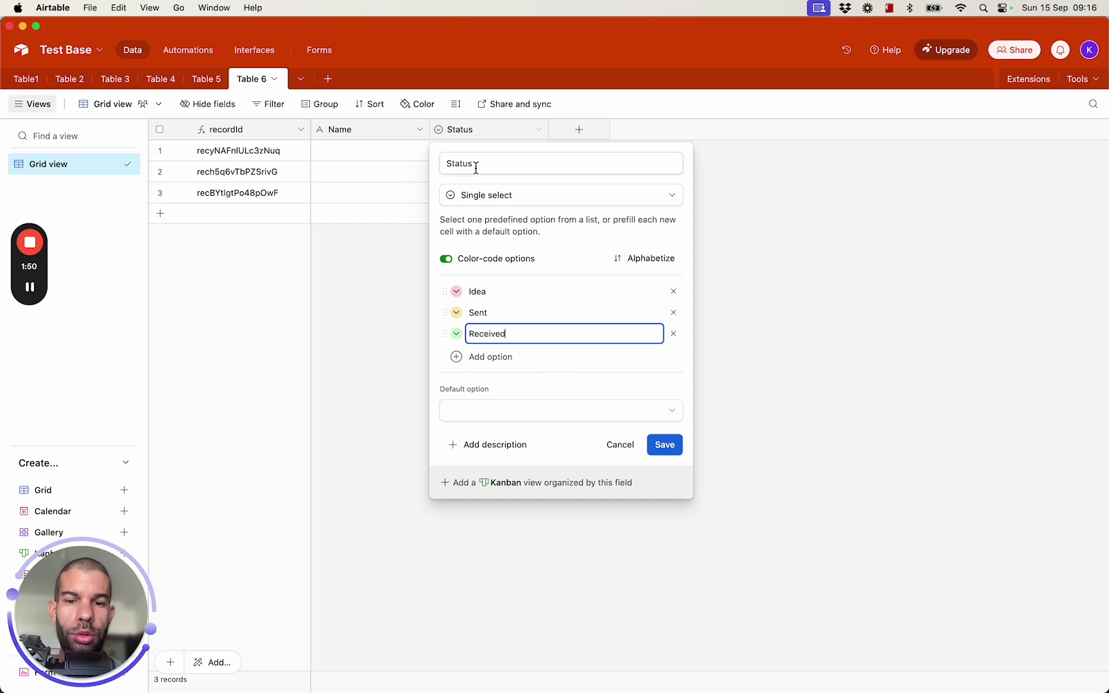
- Make Idea the Status field's default option and save the field
left_click(486, 411)
left_click(491, 487)
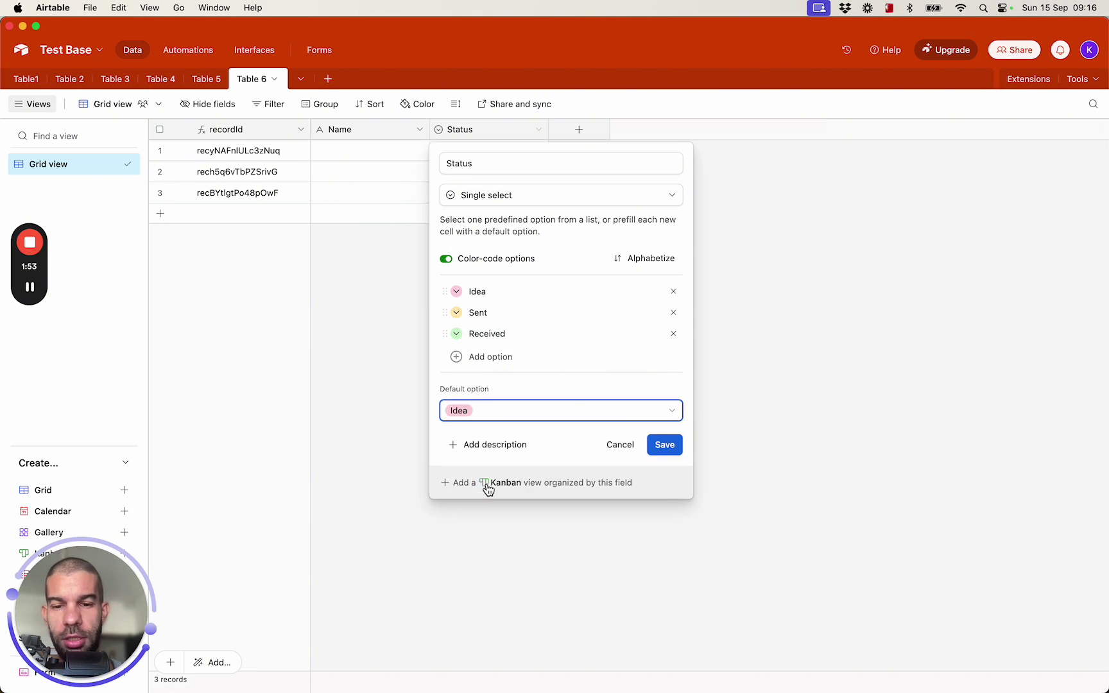
left_click(671, 445)
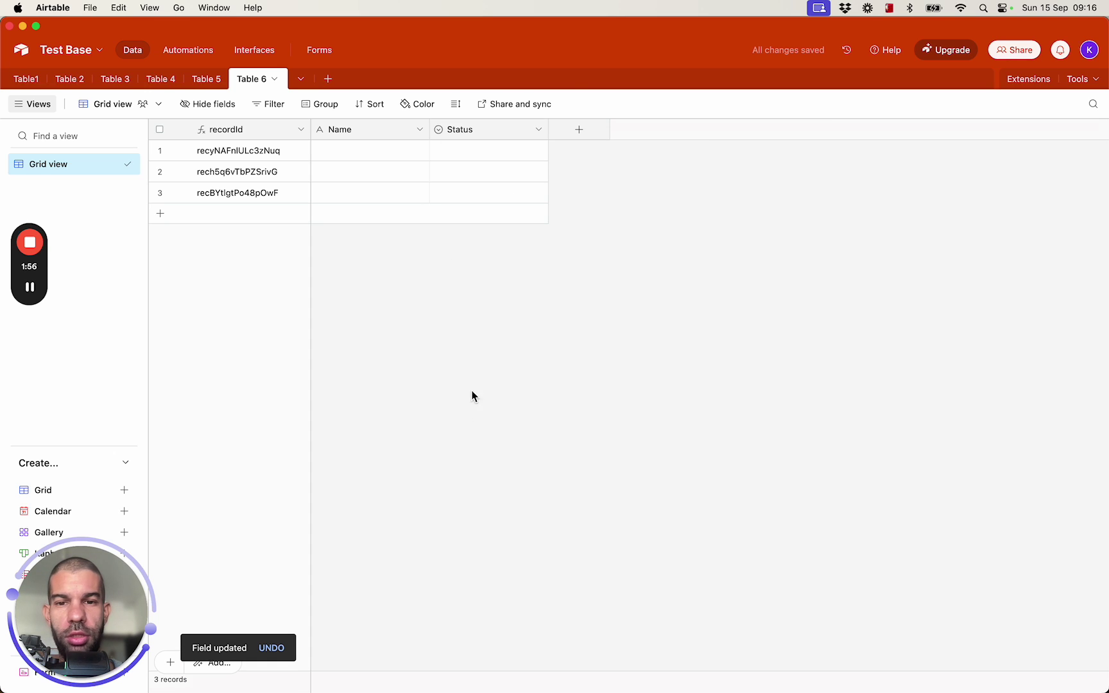
- Add a fourth record and a new Long text field named 'data received'
left_click(159, 217)
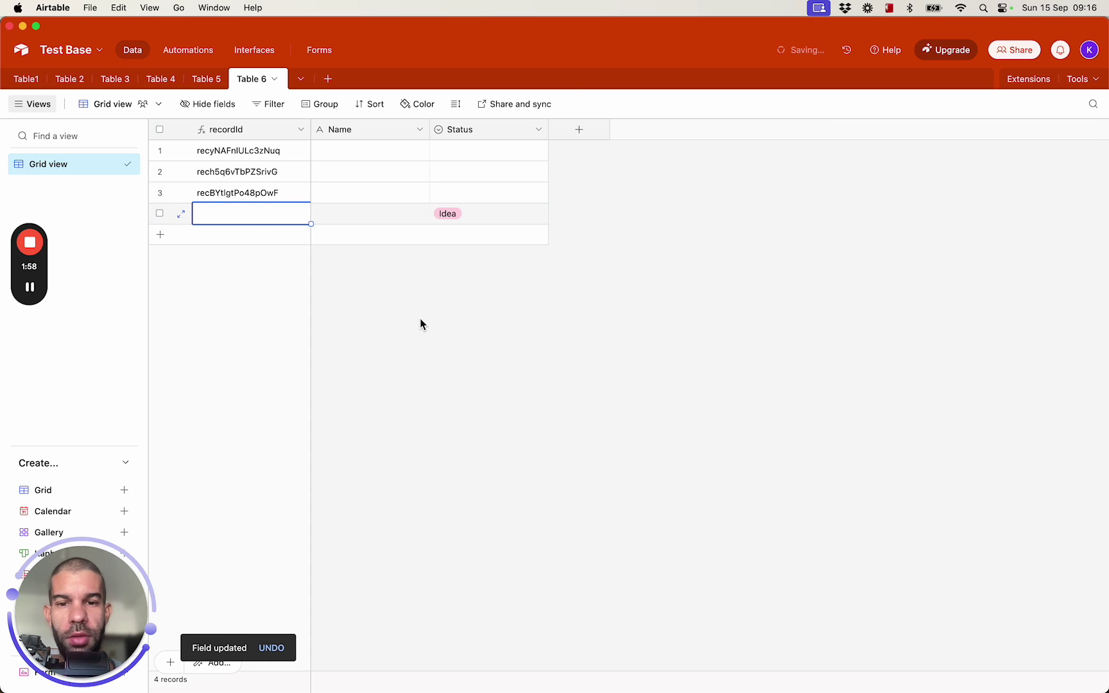
left_click(581, 129)
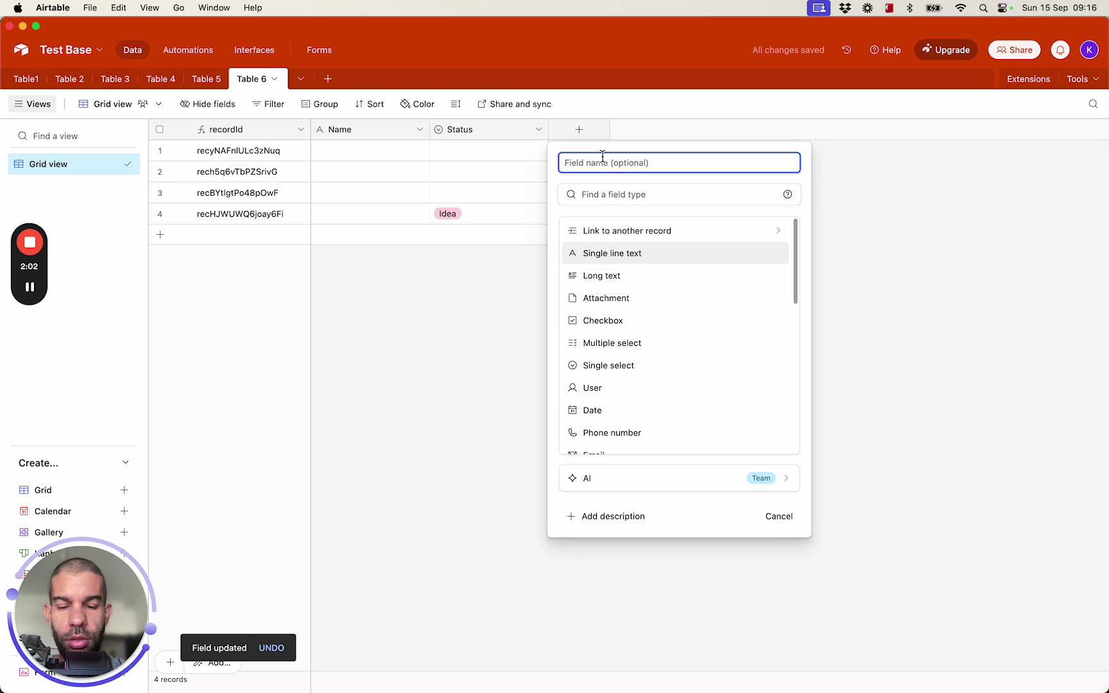
type("Mess")
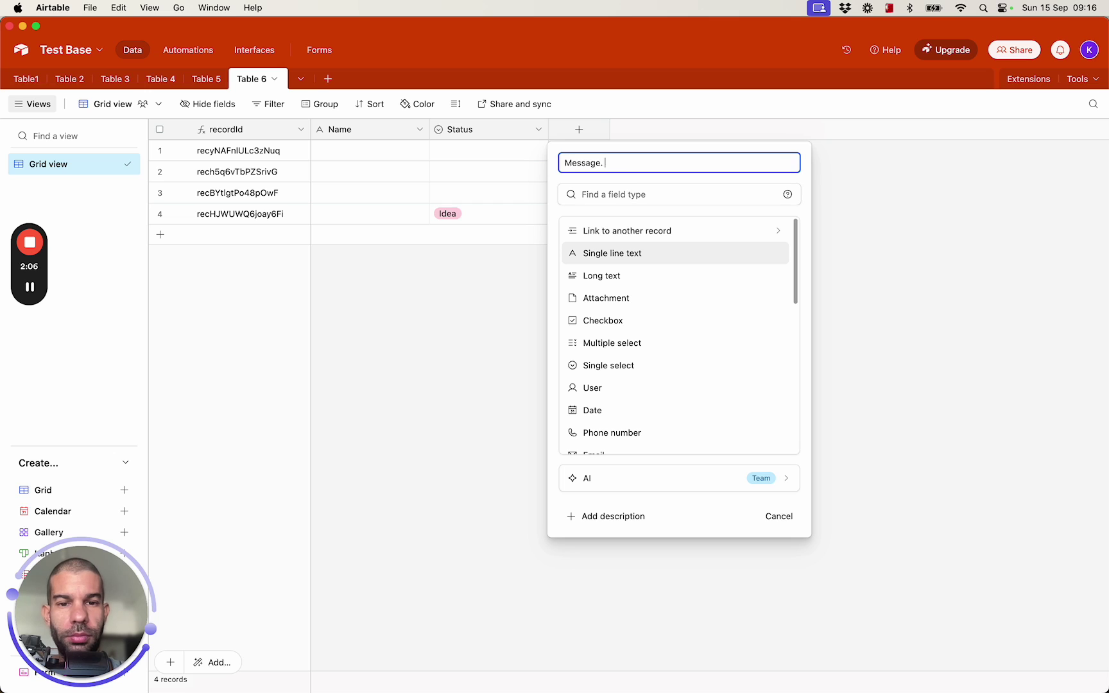
type("ageåDat")
key("super+a")
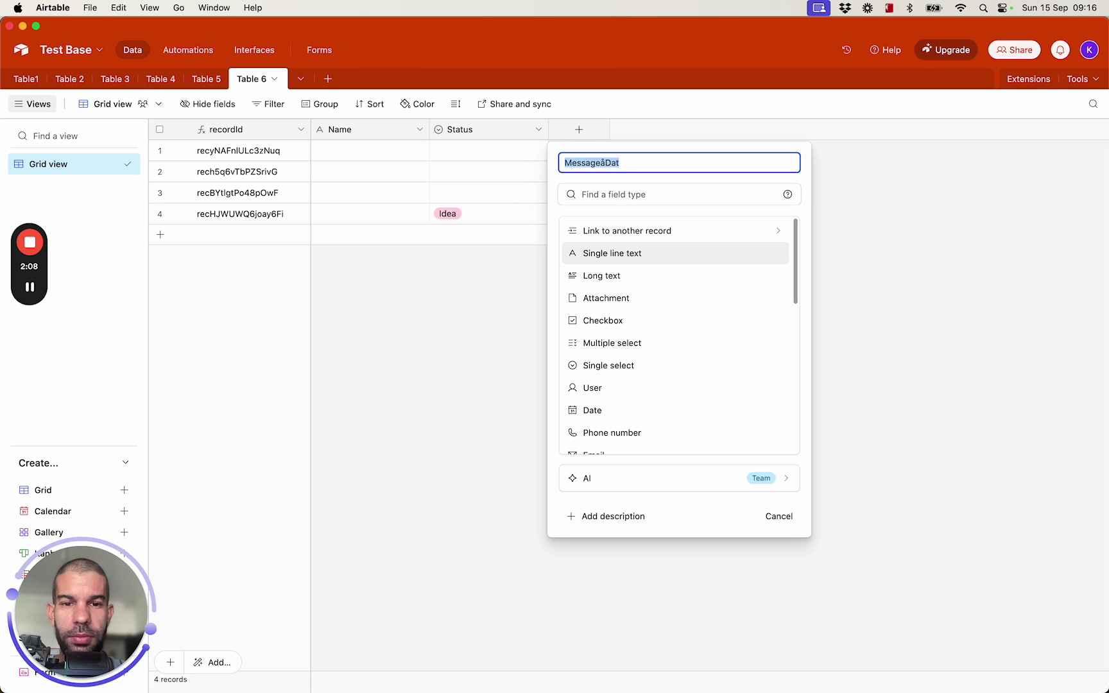
type("data")
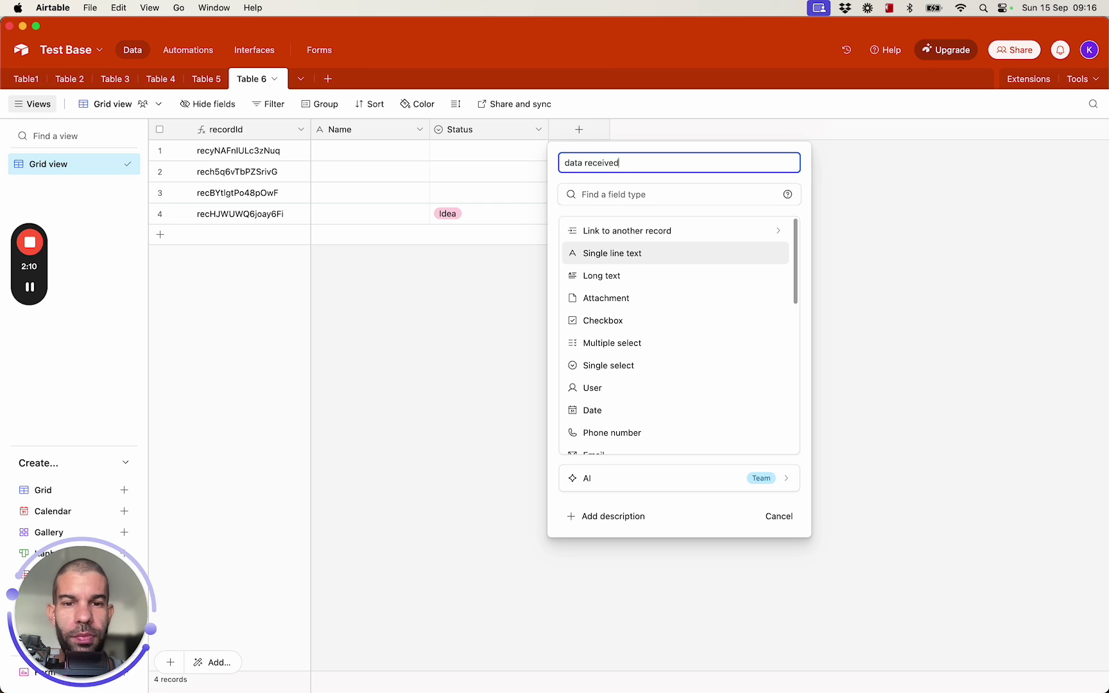
type(" received")
left_click(638, 280)
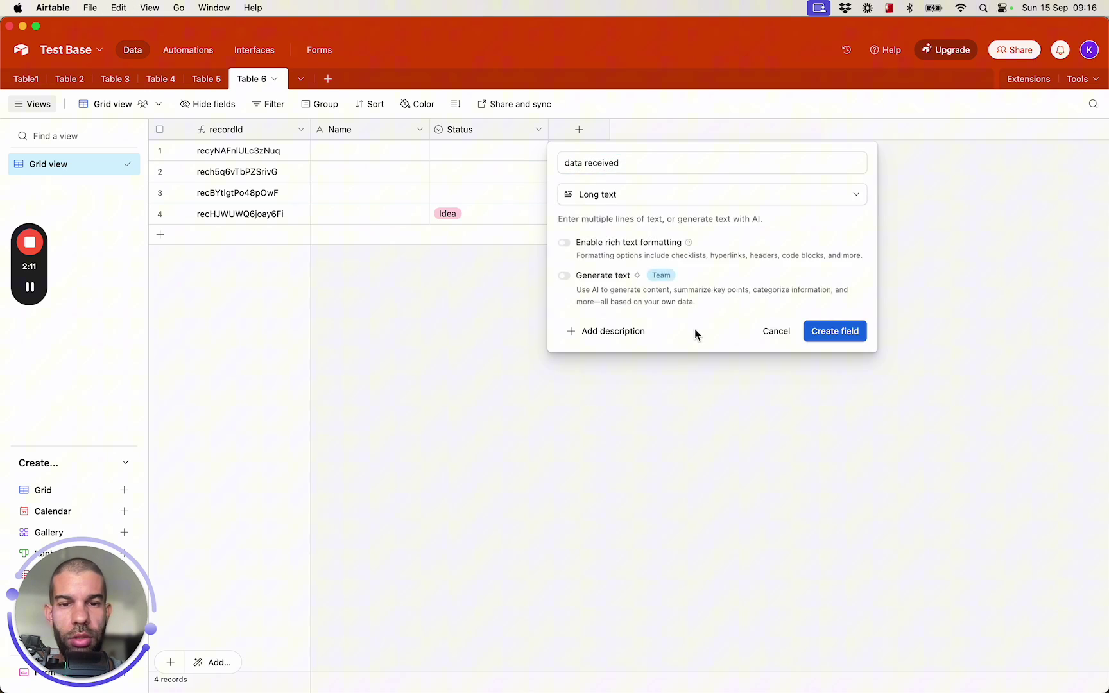
left_click(850, 332)
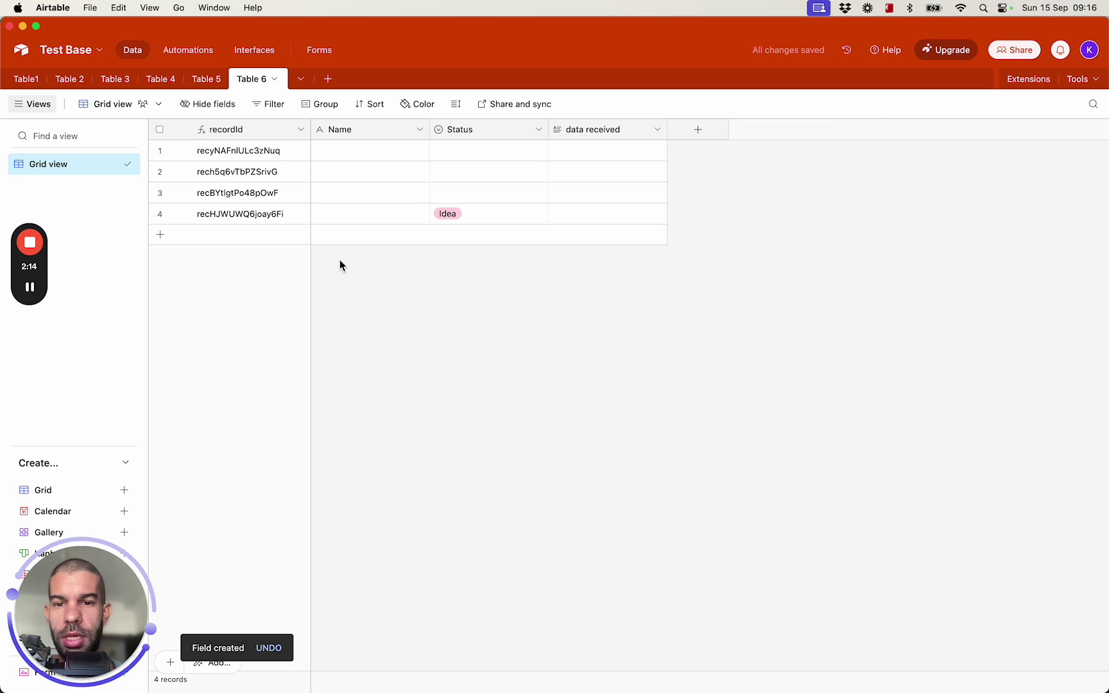
- Select all four records and delete them, leaving Table 6 empty
left_click(160, 214)
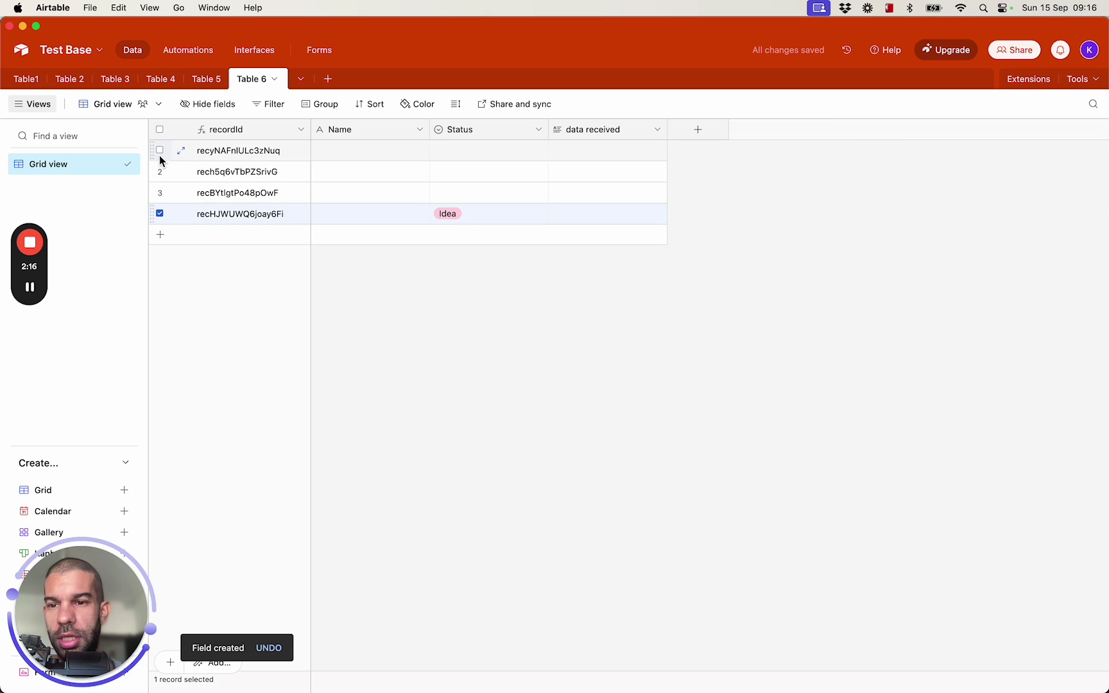
left_click(160, 151, "shift")
right_click(168, 150)
left_click(211, 192)
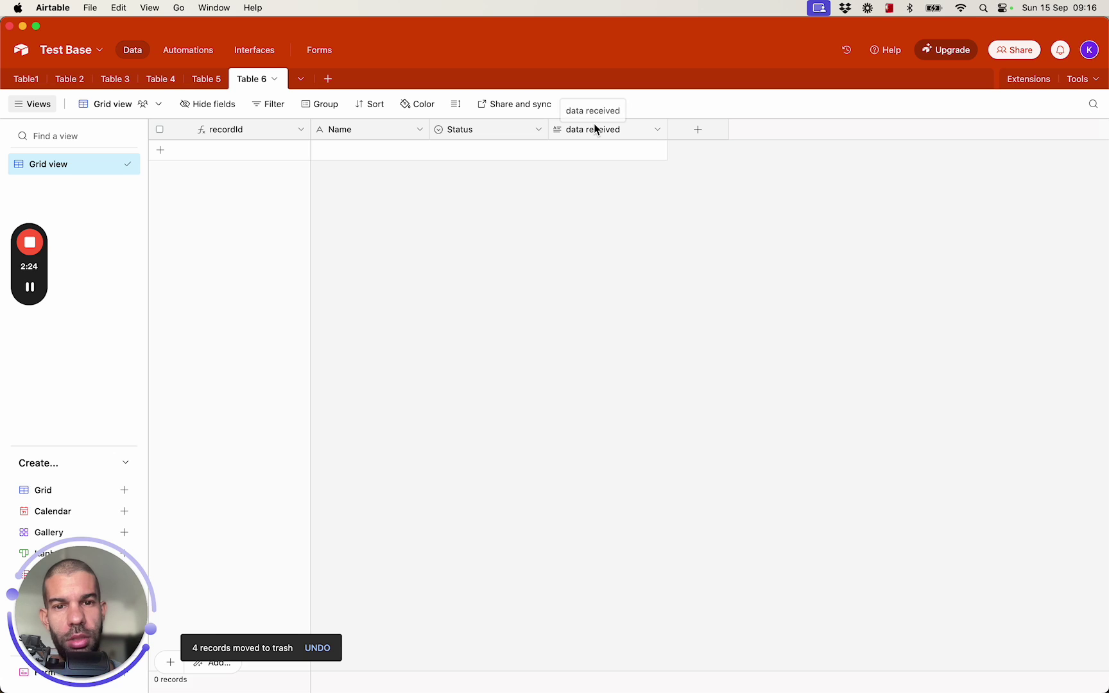
right_click(378, 130)
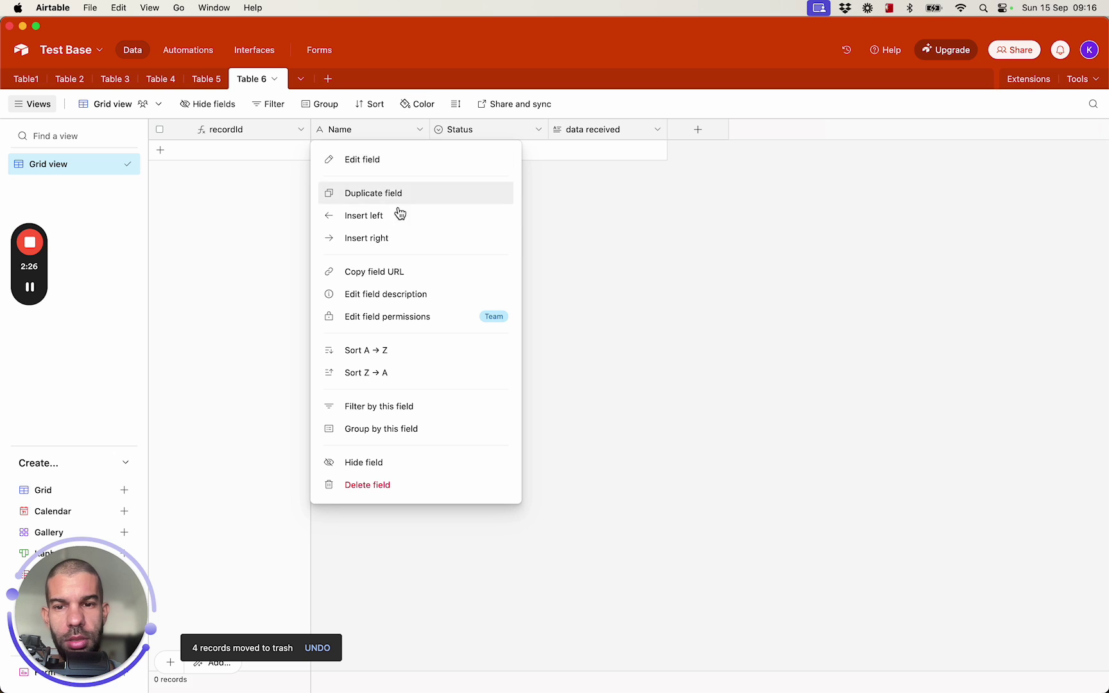
- Insert a Button field named 'Send to make' right of Name, using the Open URL action
left_click(398, 253)
type("S")
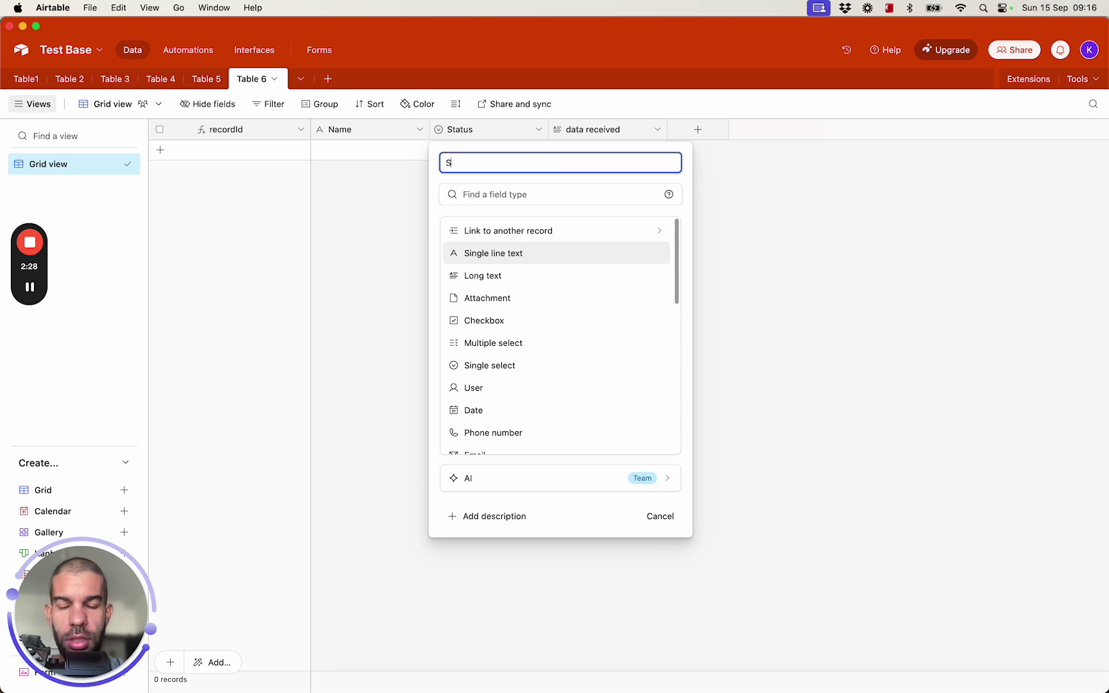
type("end to make")
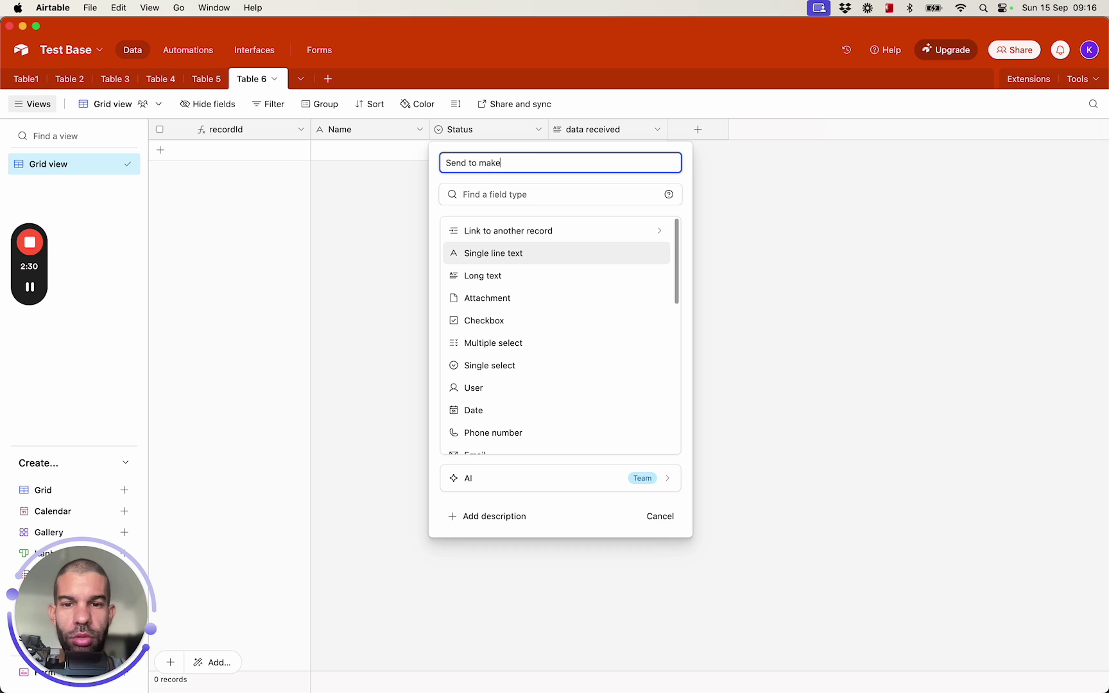
left_click(497, 194)
type("but")
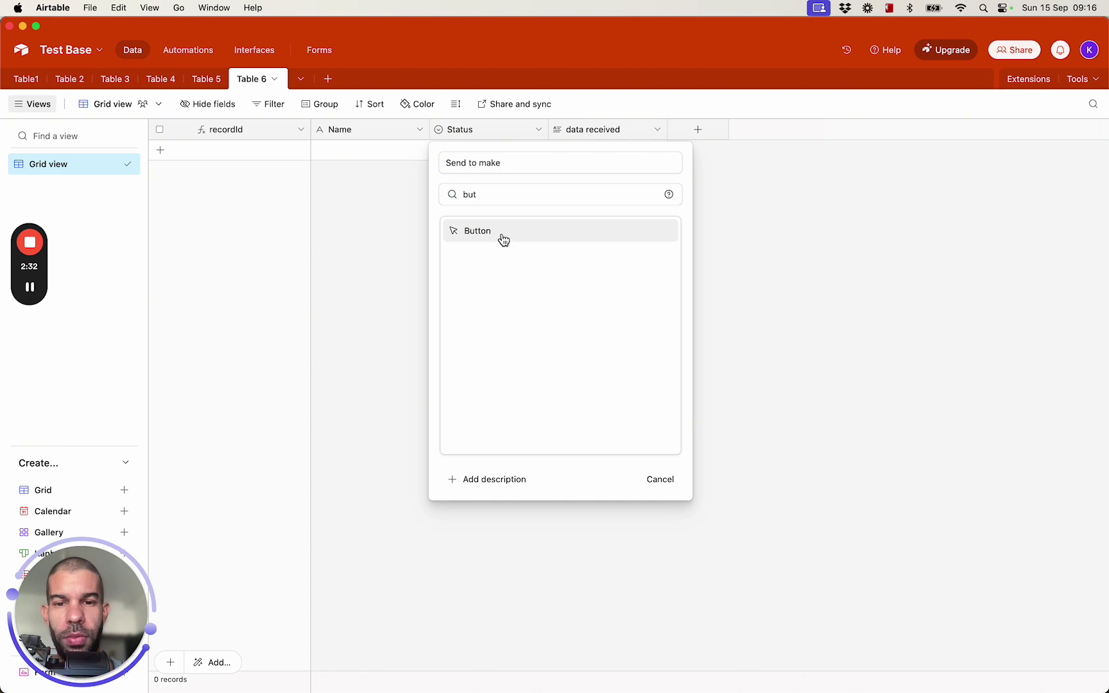
left_click(504, 237)
left_click(478, 320)
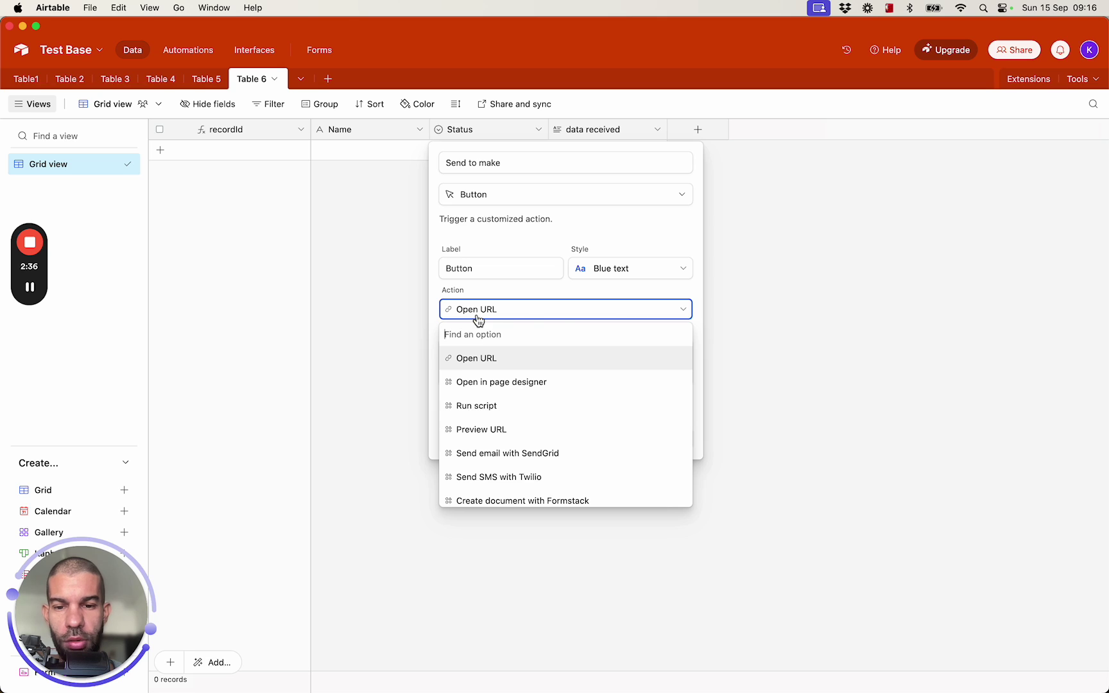
scroll(558, 417, "down", 2)
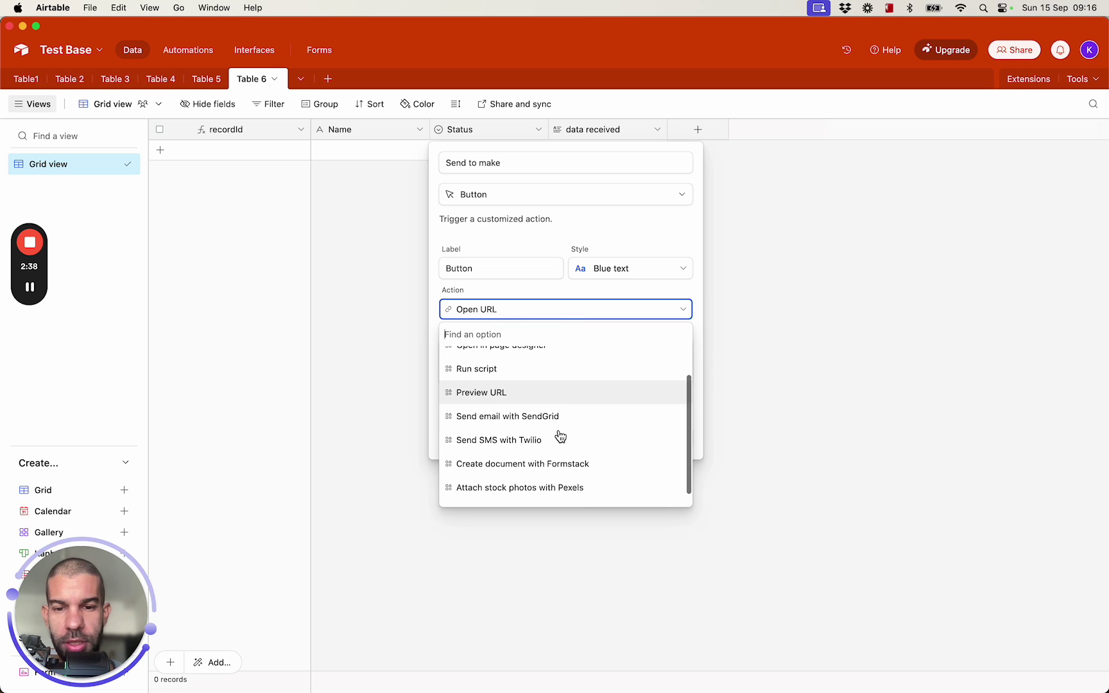
scroll(559, 435, "up", 2)
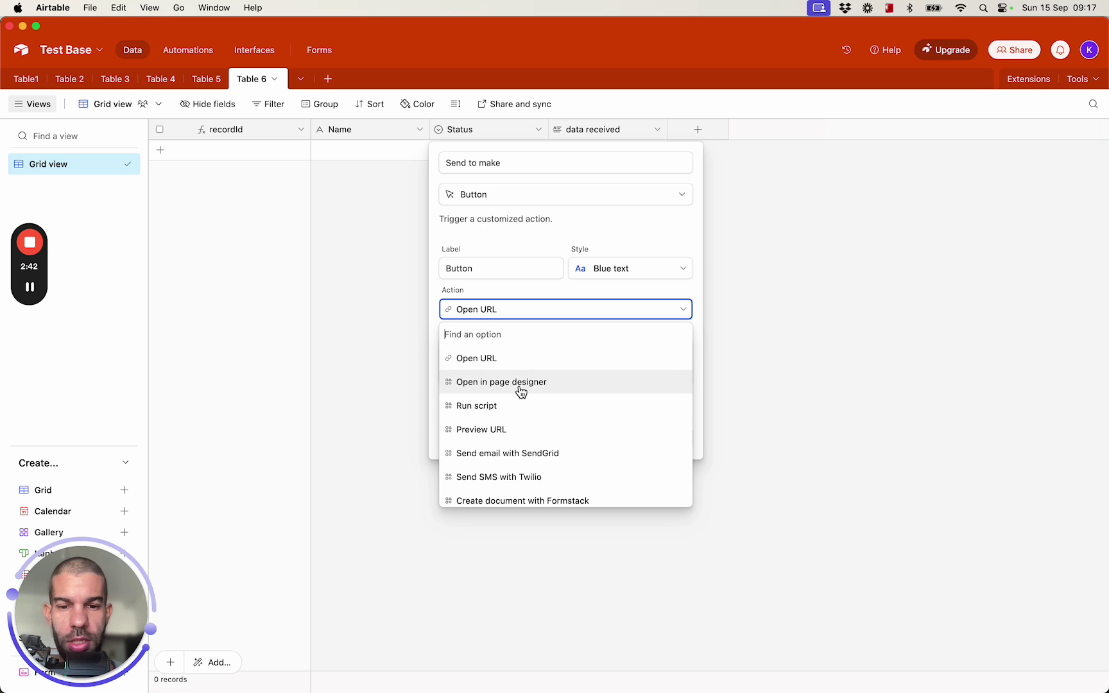
scroll(522, 432, "down", 2)
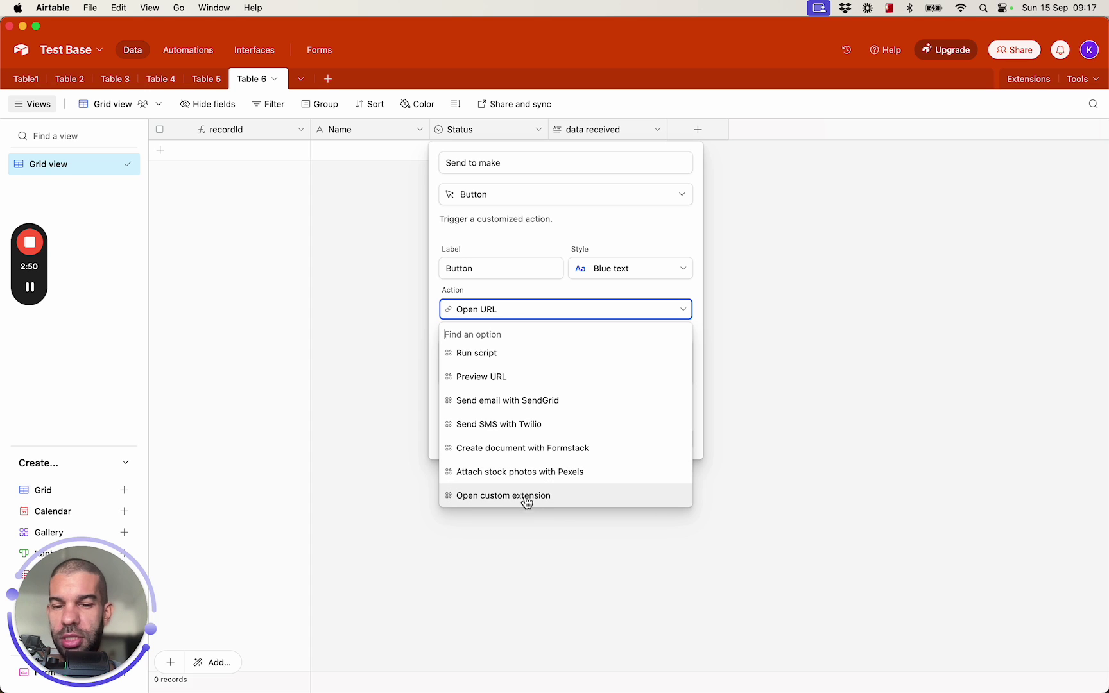
scroll(560, 468, "up", 3)
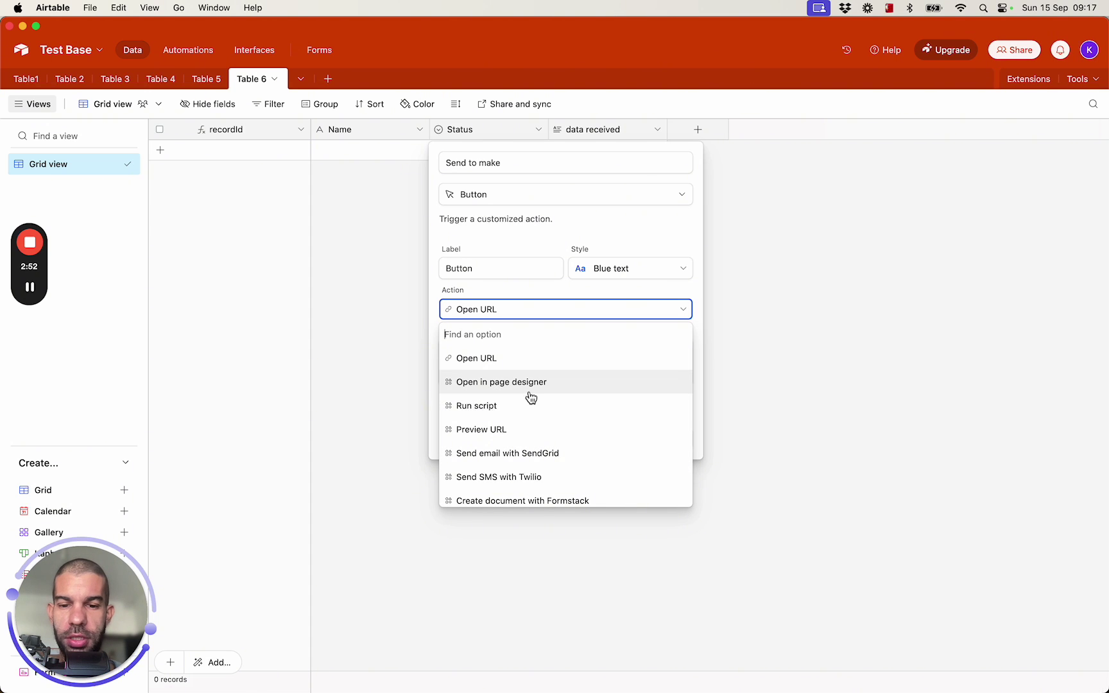
scroll(528, 396, "down", 3)
scroll(529, 396, "up", 3)
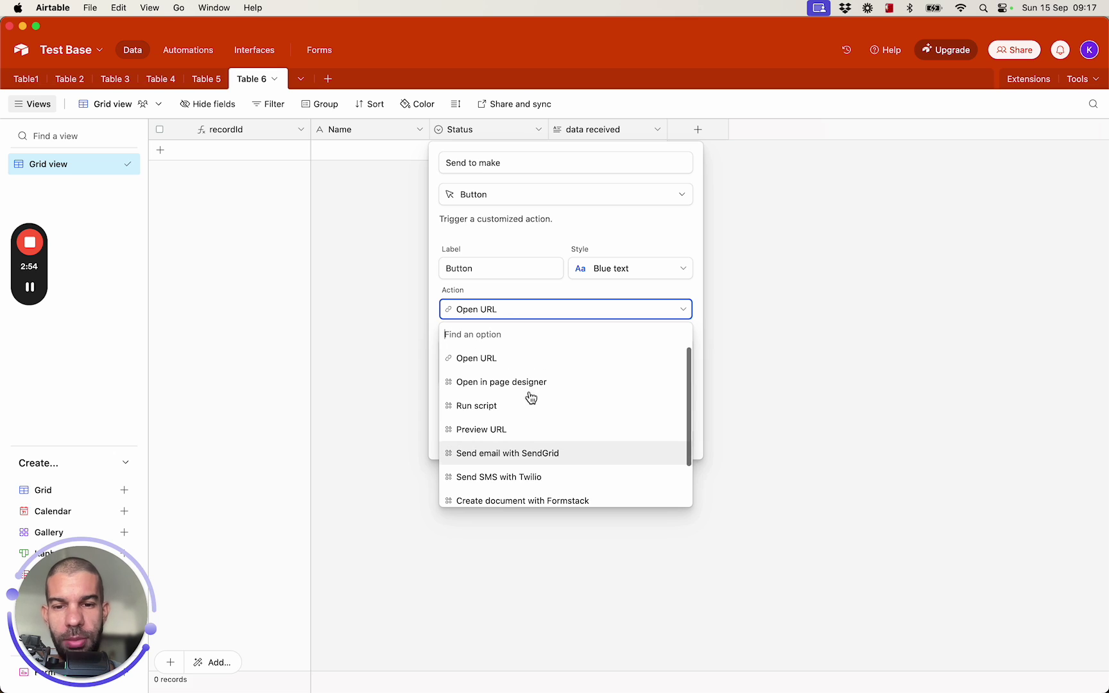
left_click(476, 363)
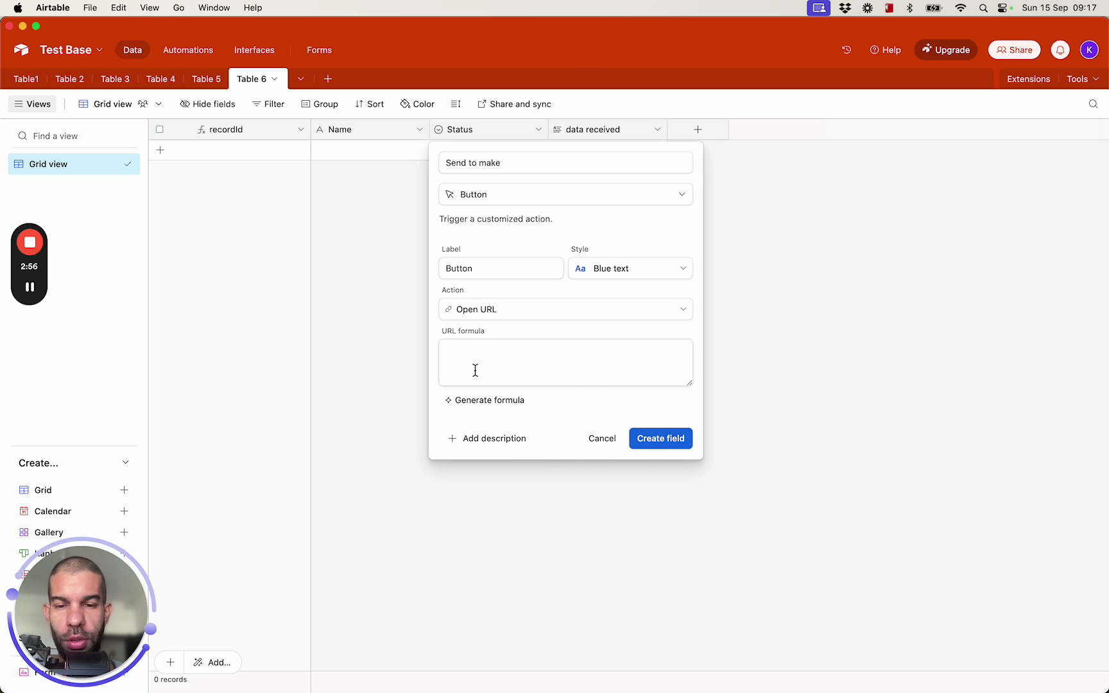
- Put the Make webhook address in the button's URL formula and create the field
key("super+Tab")
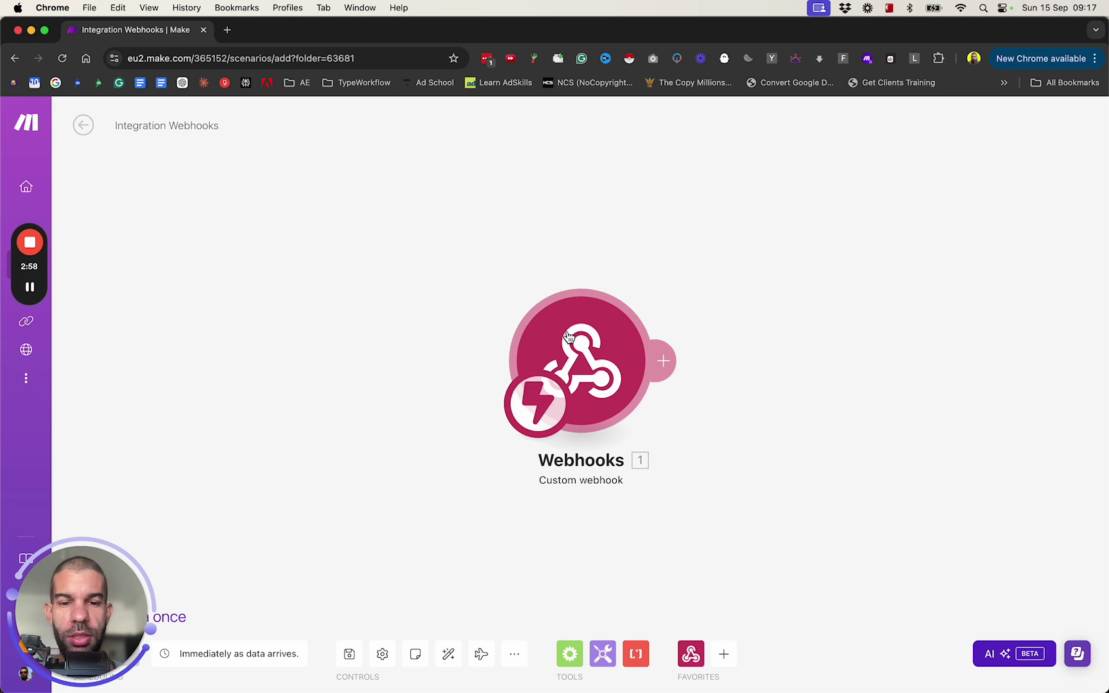
key("super+Tab")
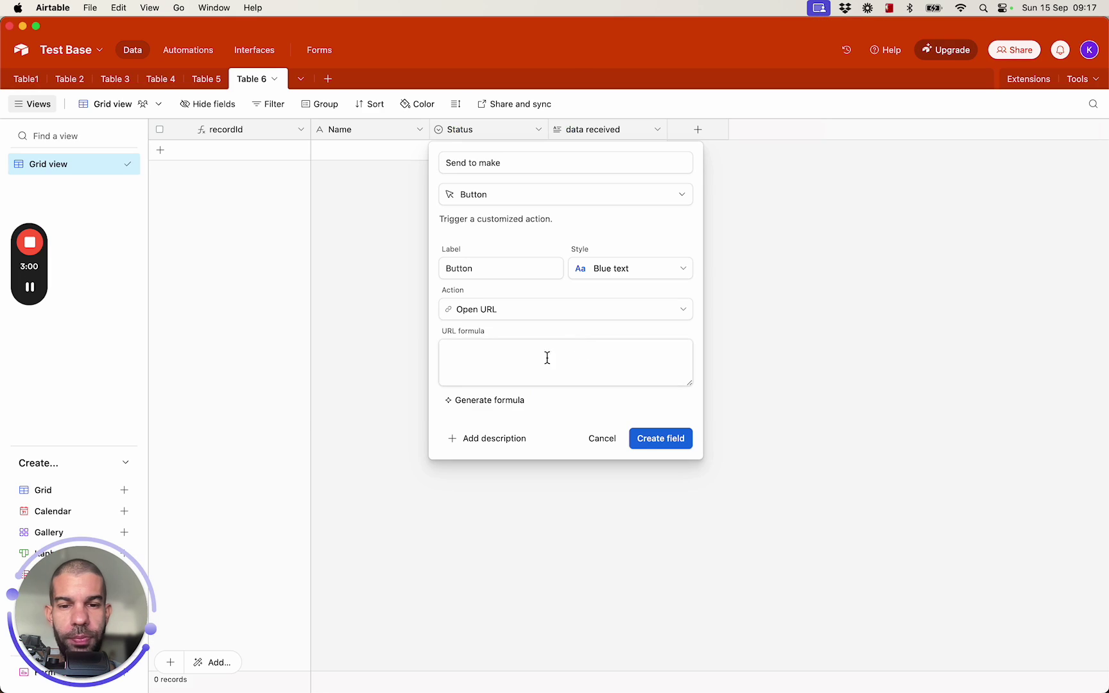
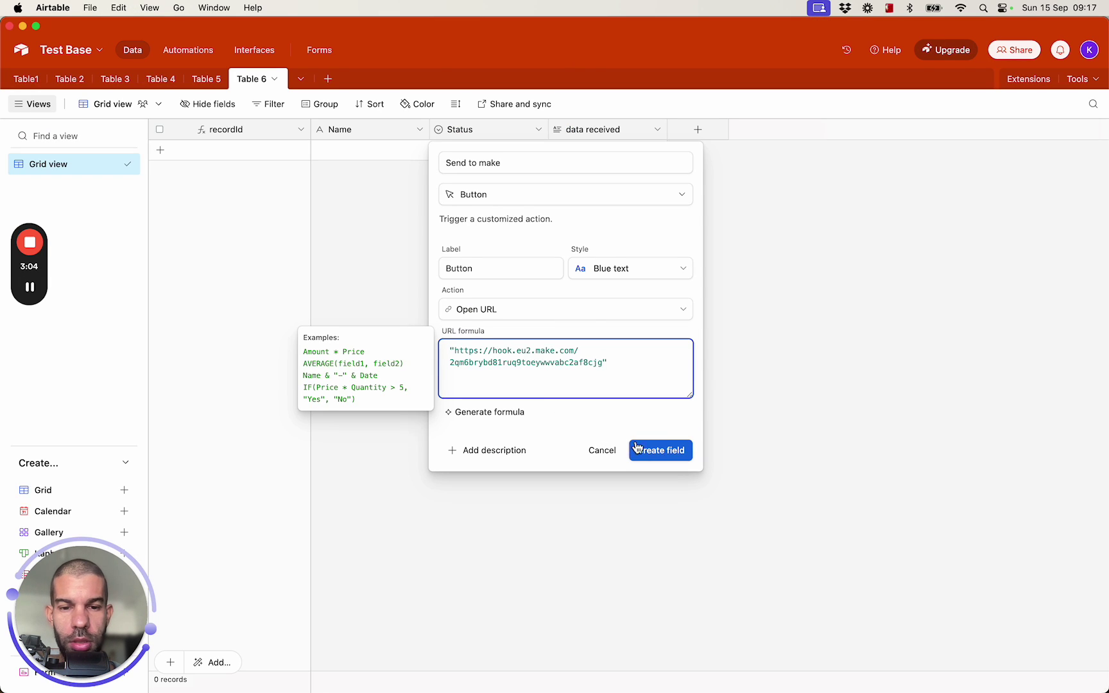
left_click(635, 449)
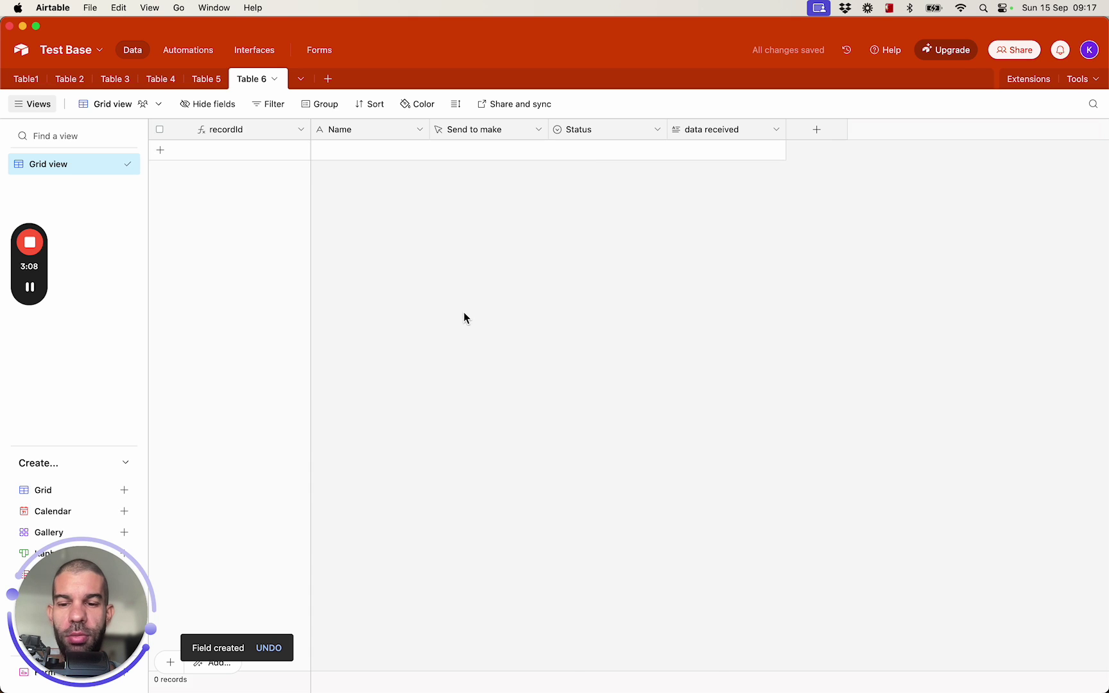
key("super+Tab")
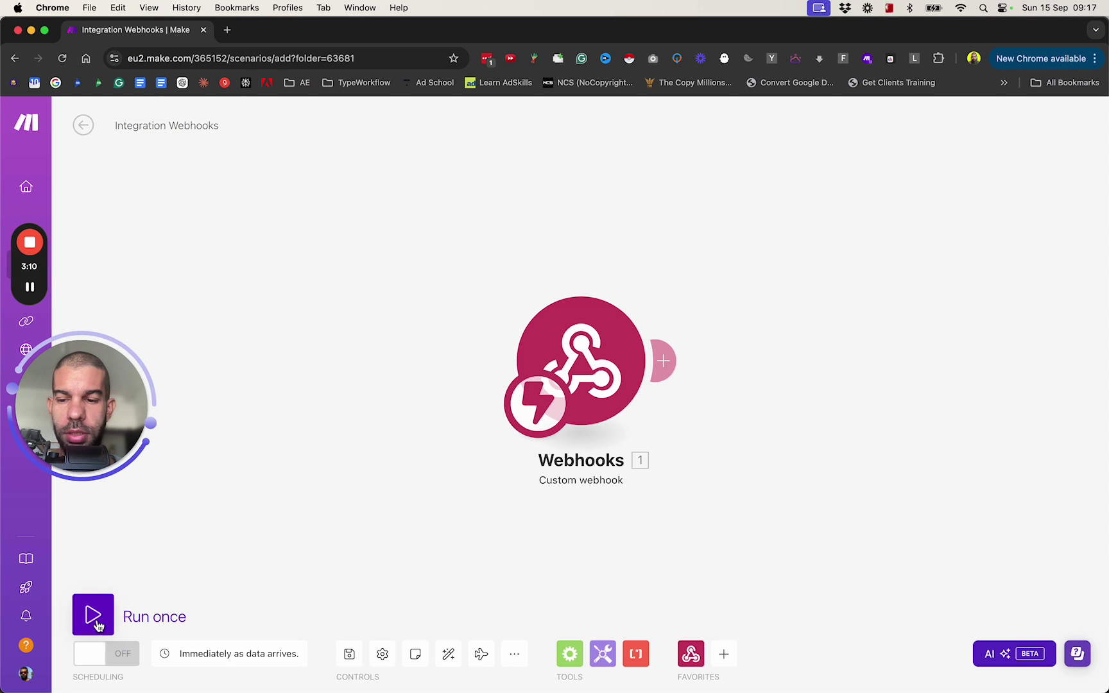
- Run the Make scenario once, add a Table 6 record, and confirm the webhook accepted an empty request
left_click(96, 615)
key("super+Tab")
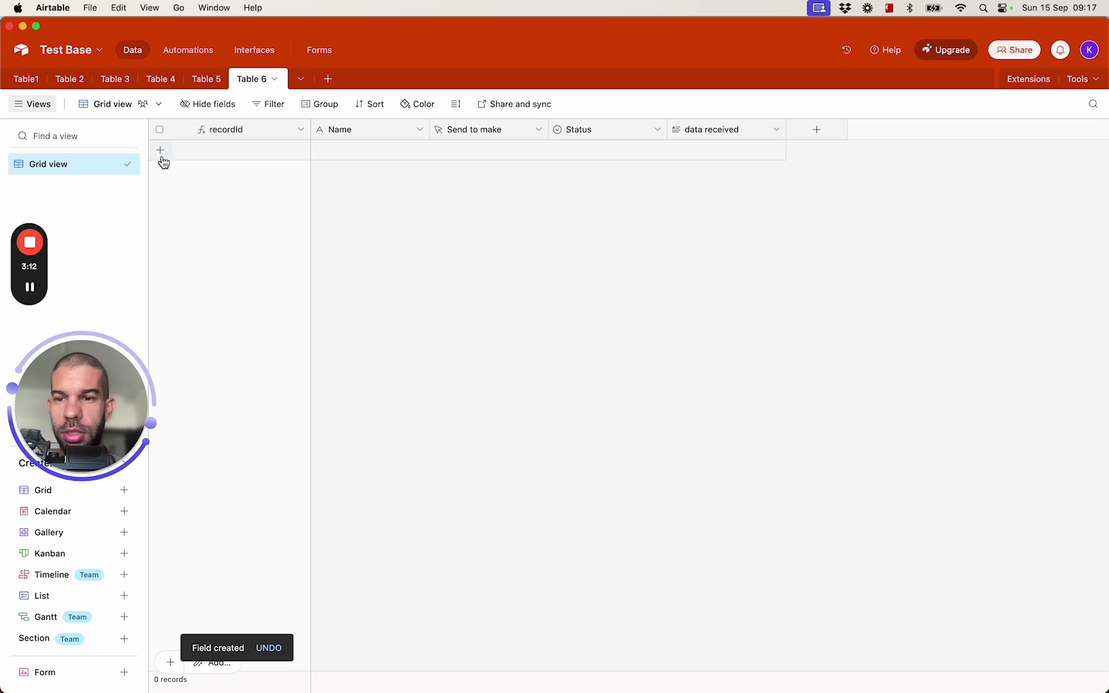
left_click(161, 152)
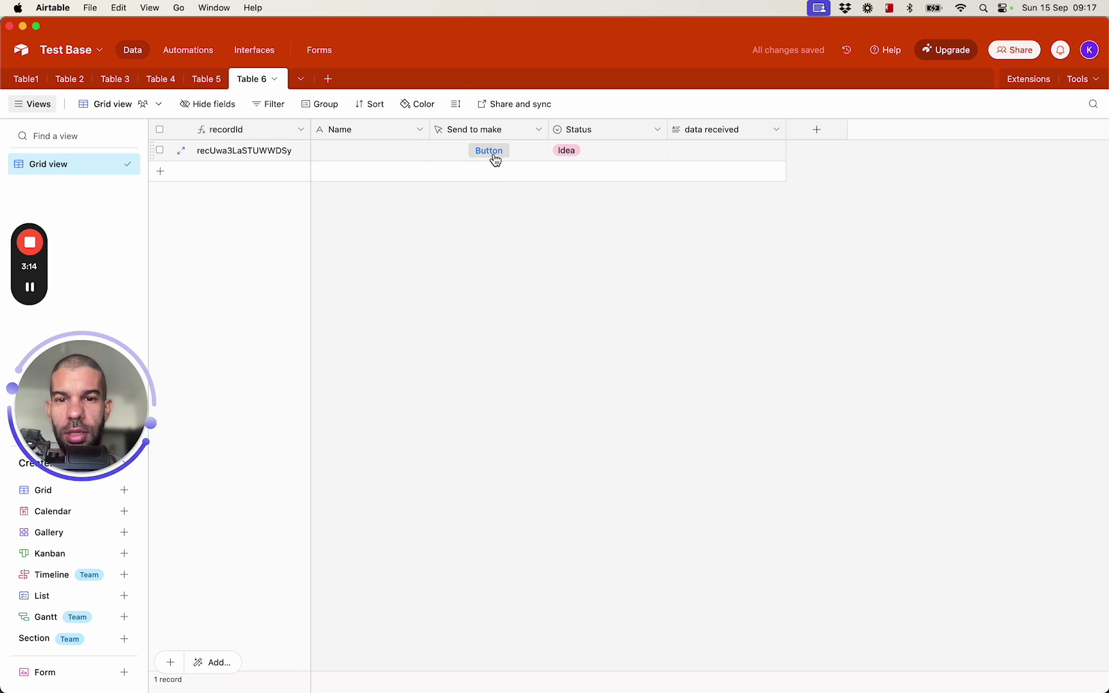
key("super+Tab")
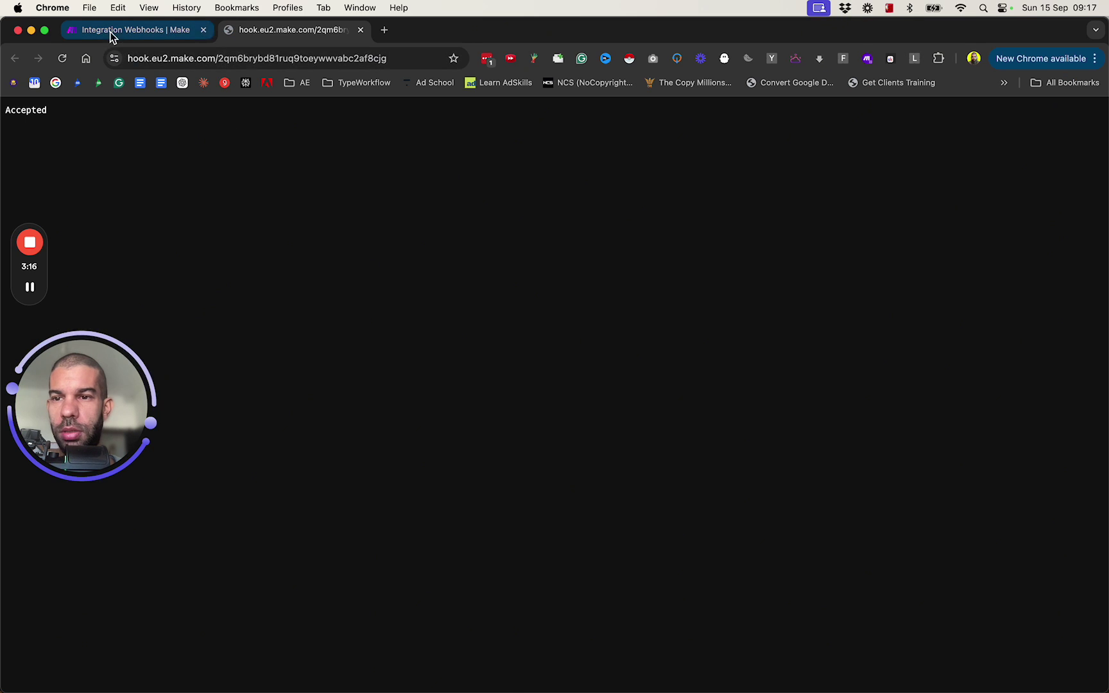
left_click(110, 31)
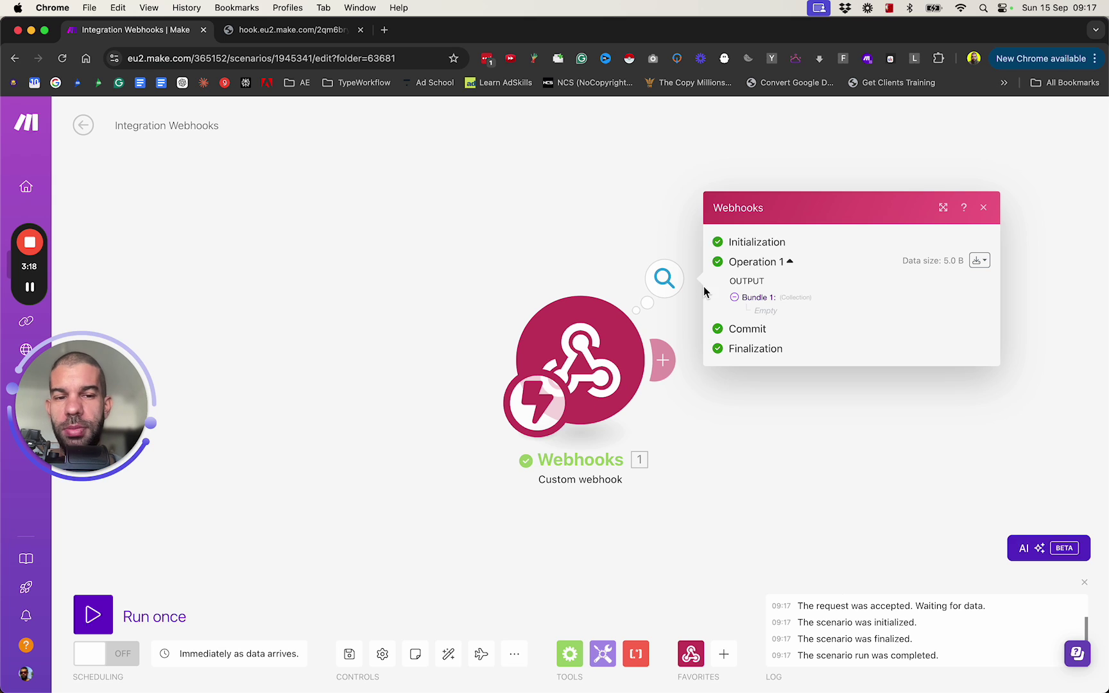
left_click(262, 30)
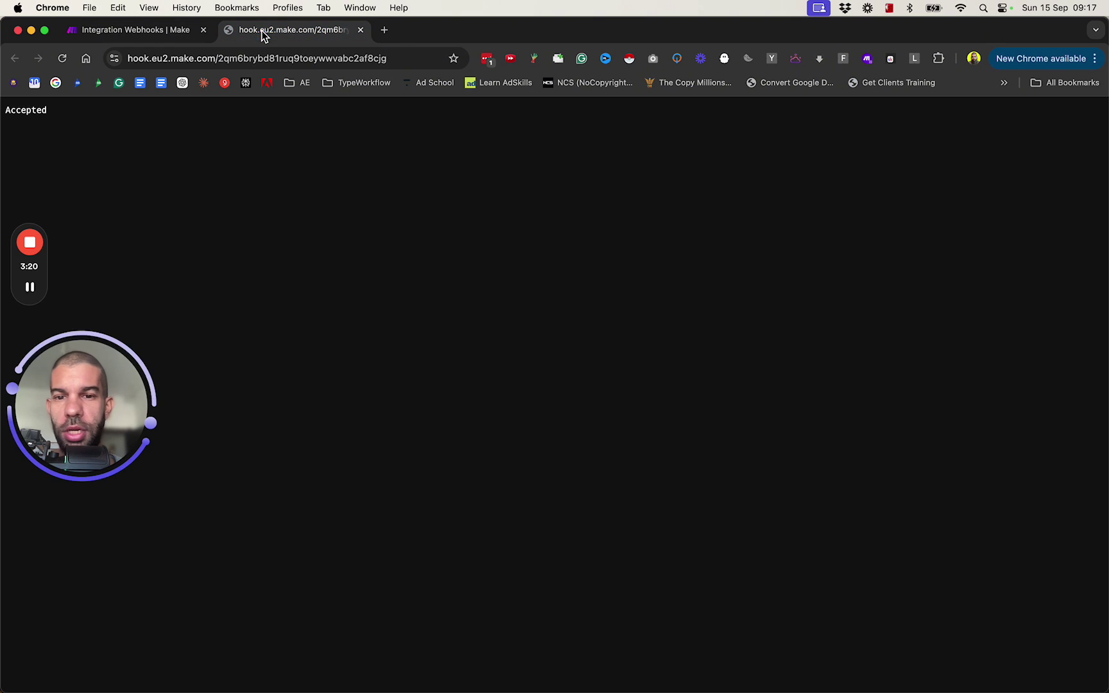
key("super+Tab")
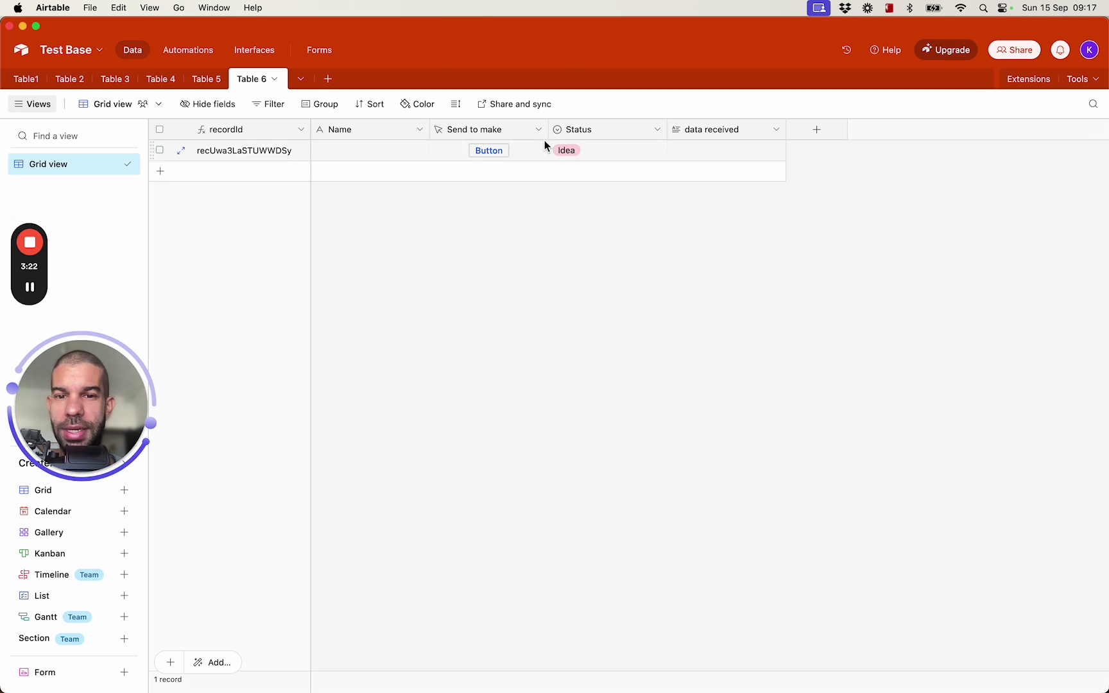
- Append ?recId= plus the recordId field to the Send to make button URL, save, and test it
left_click(539, 130)
left_click(378, 183)
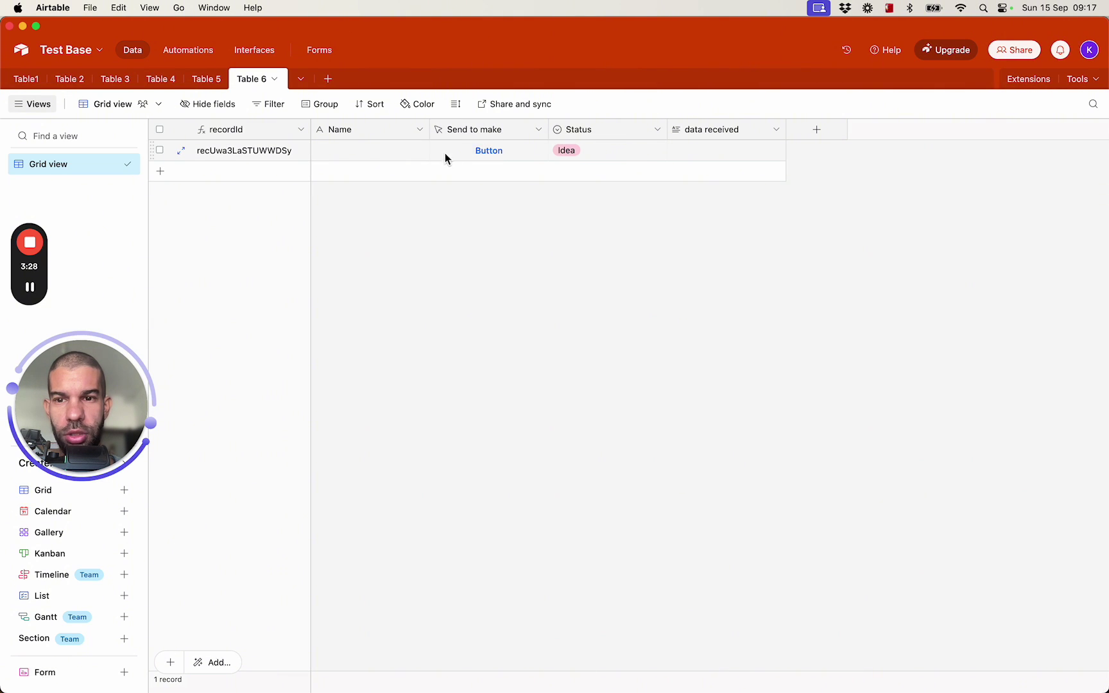
left_click(539, 131)
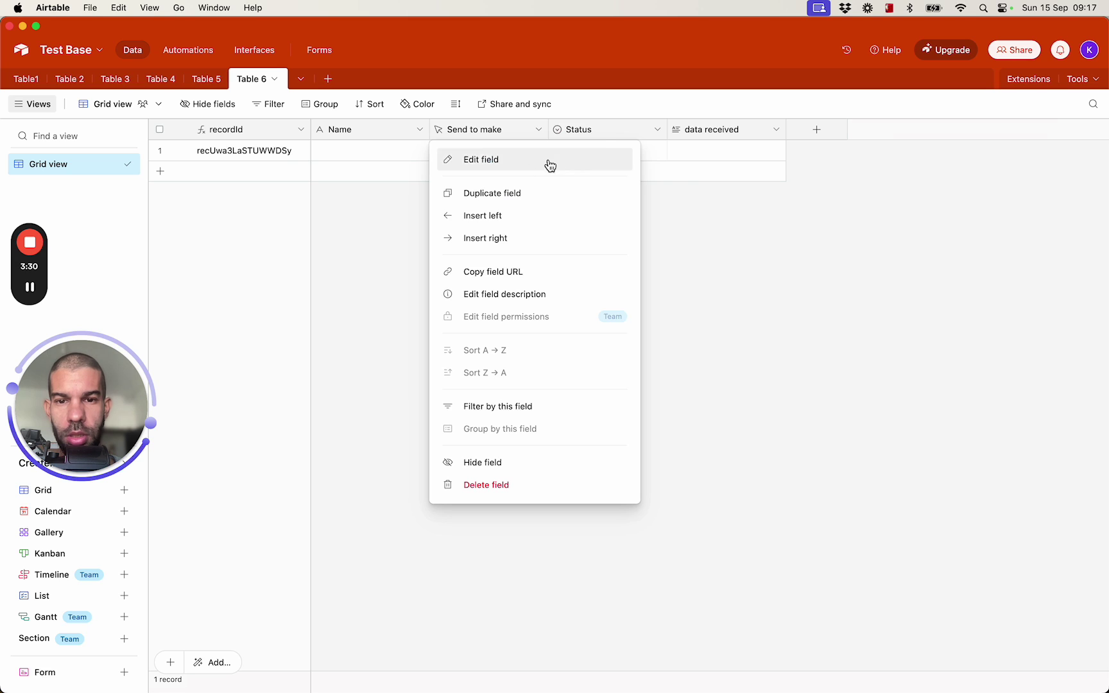
left_click(548, 160)
left_click(630, 358)
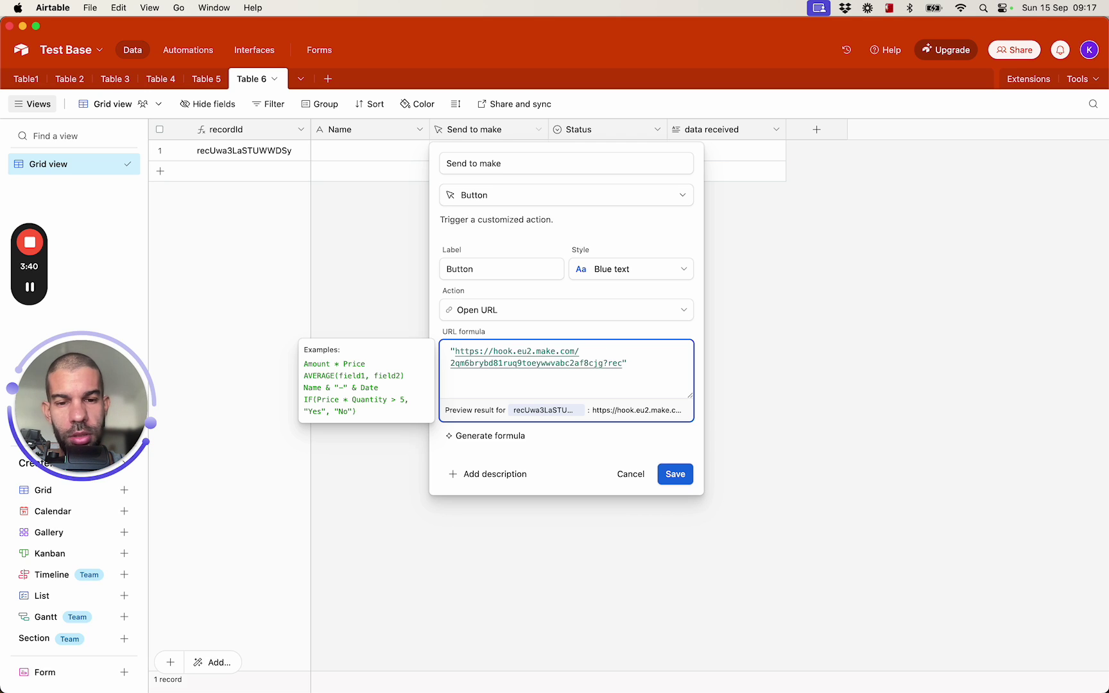
type("Id=\"")
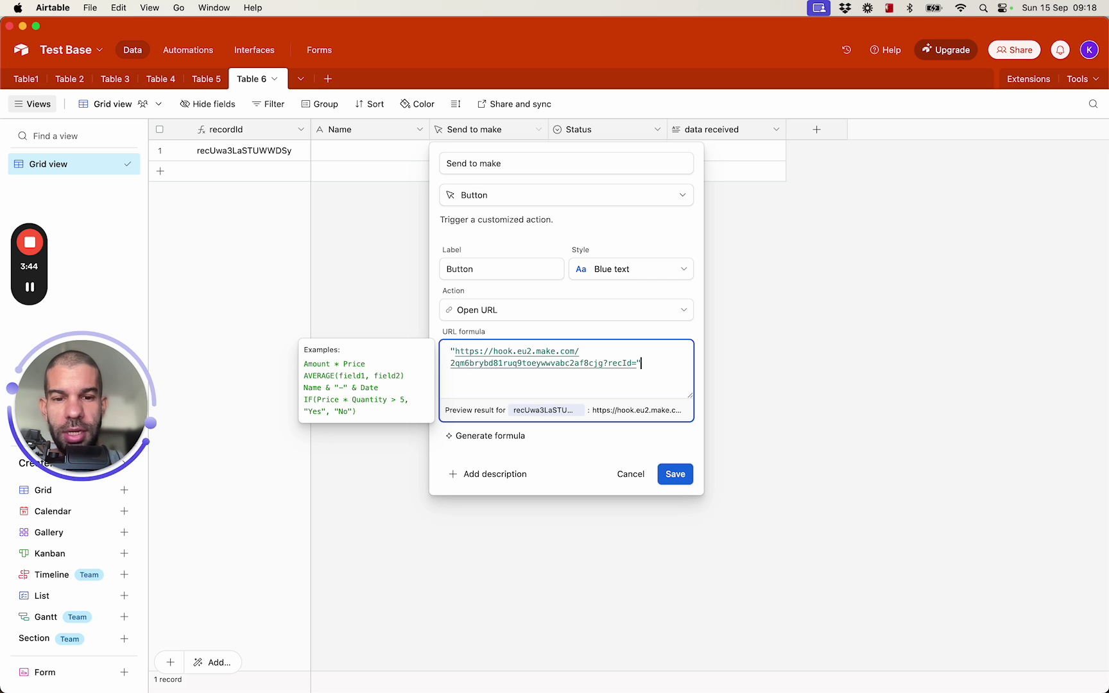
type("&")
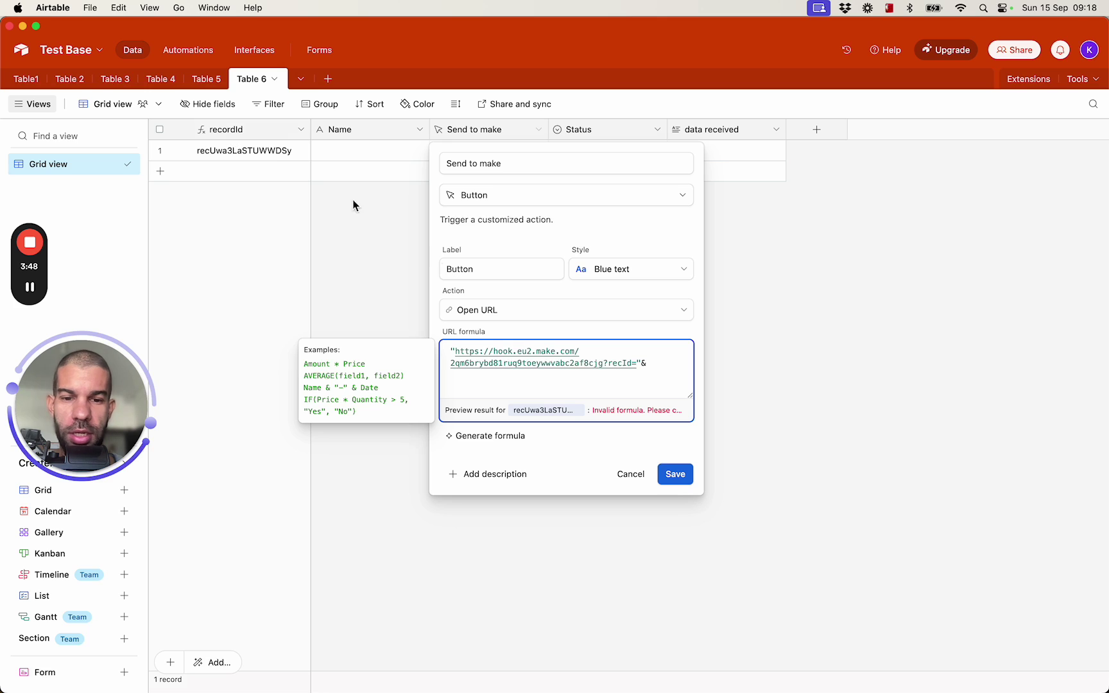
type("rec")
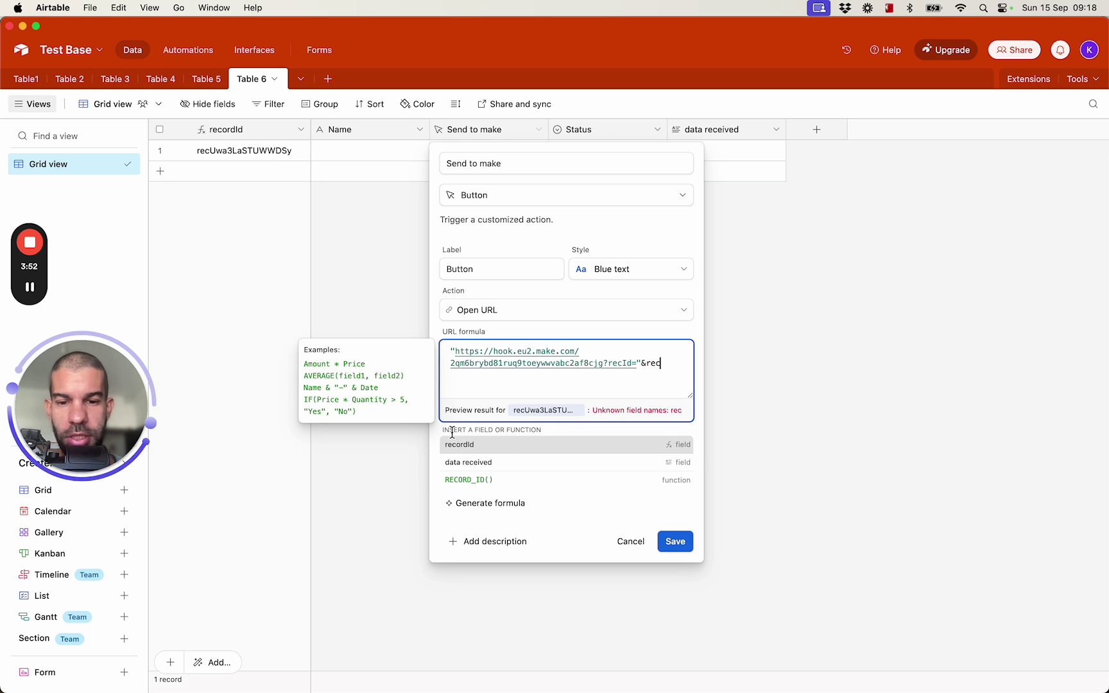
left_click(469, 449)
left_click(674, 486)
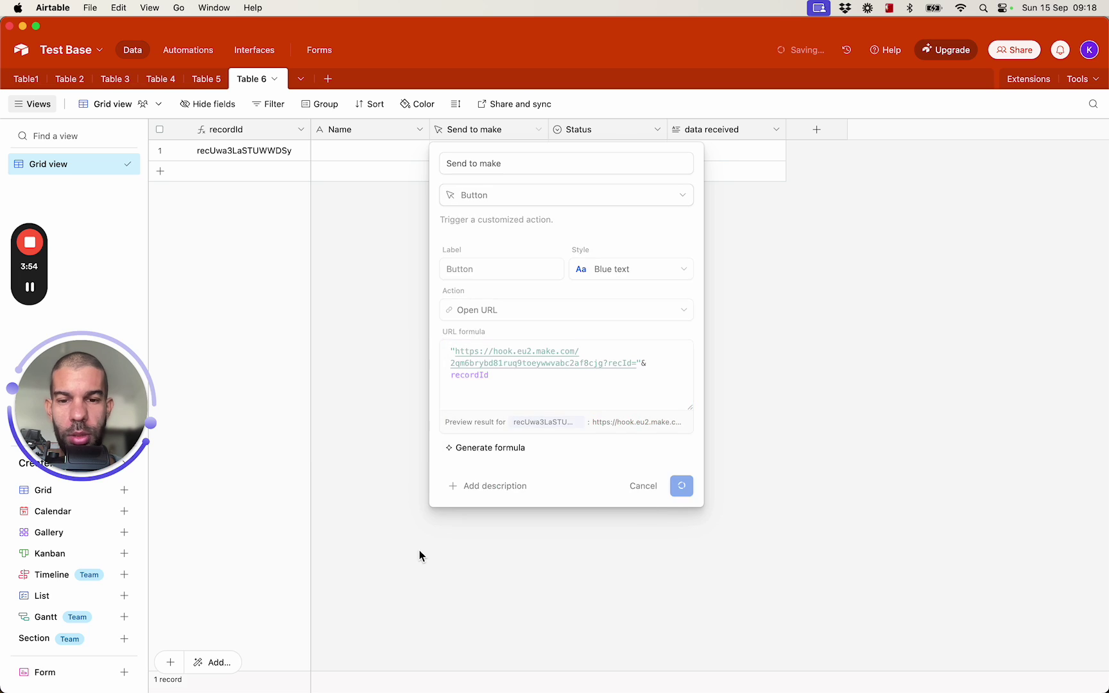
left_click(489, 150)
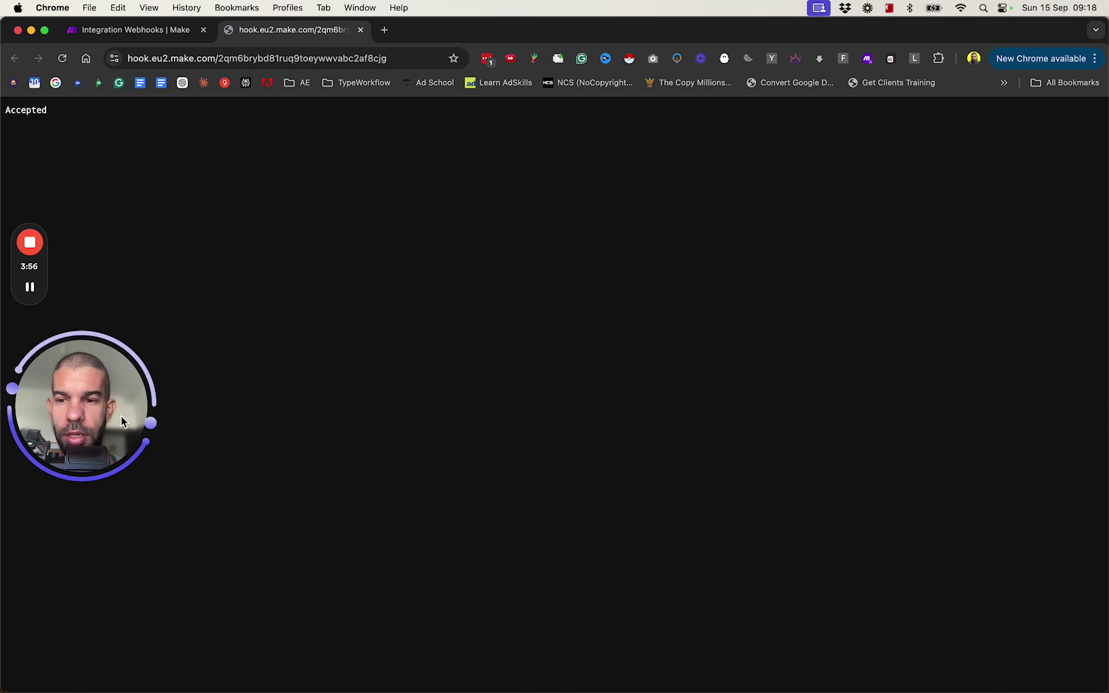
key("super+w")
- Run the scenario once, trigger the record's button, and check the recId in the webhook output
left_click(93, 615)
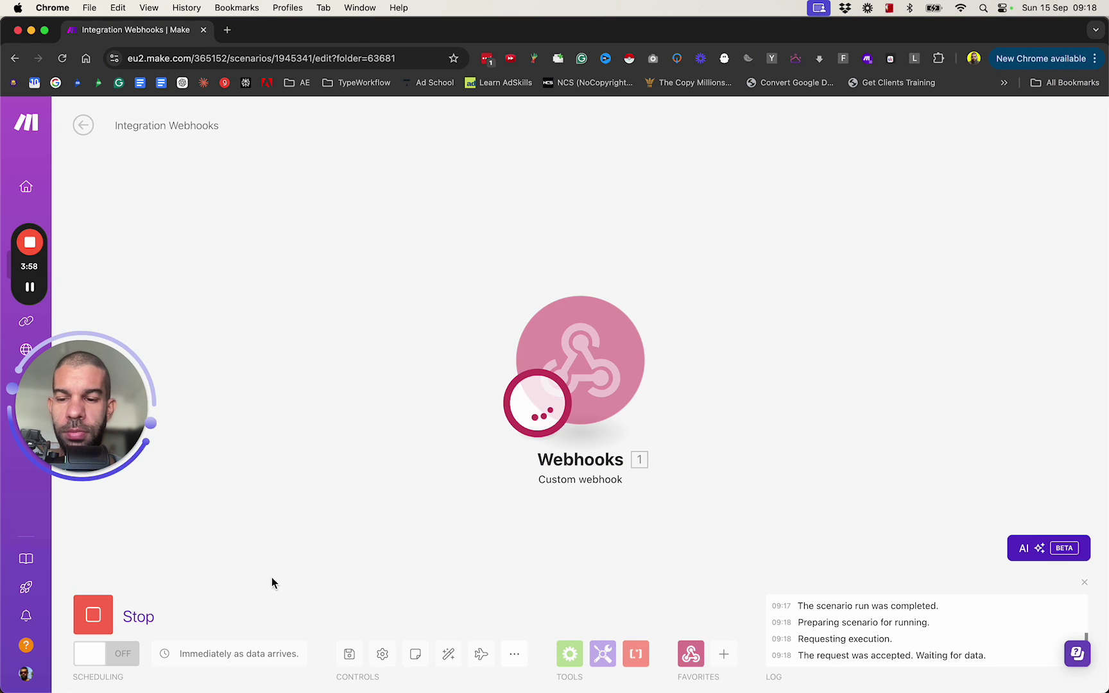
key("super+Tab")
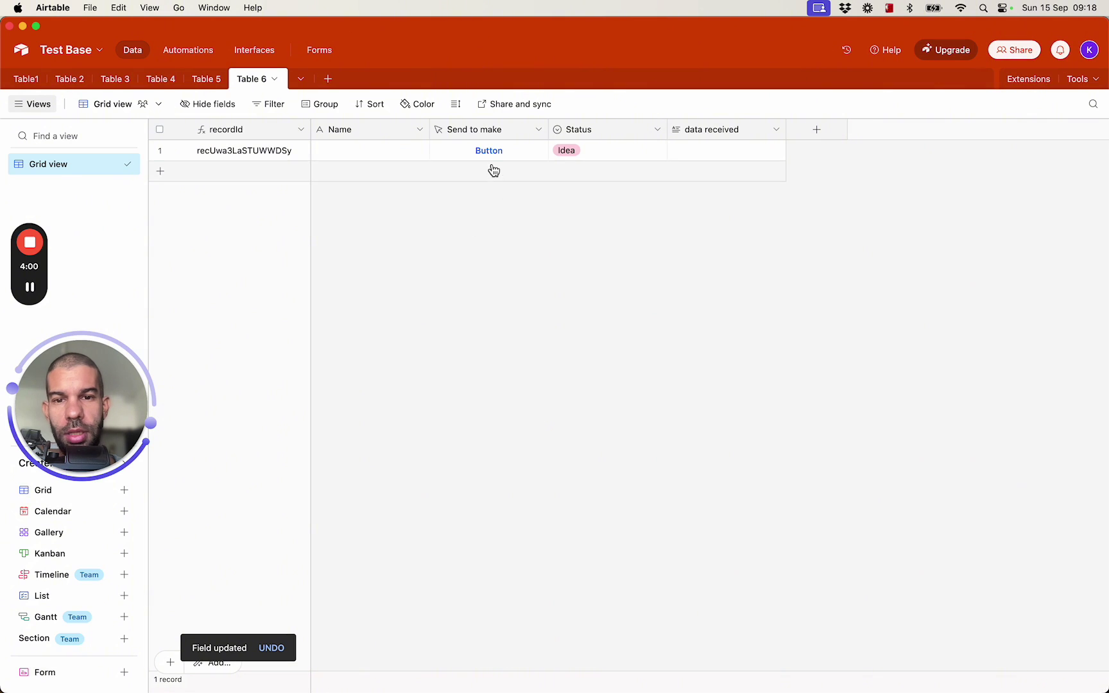
left_click(489, 152)
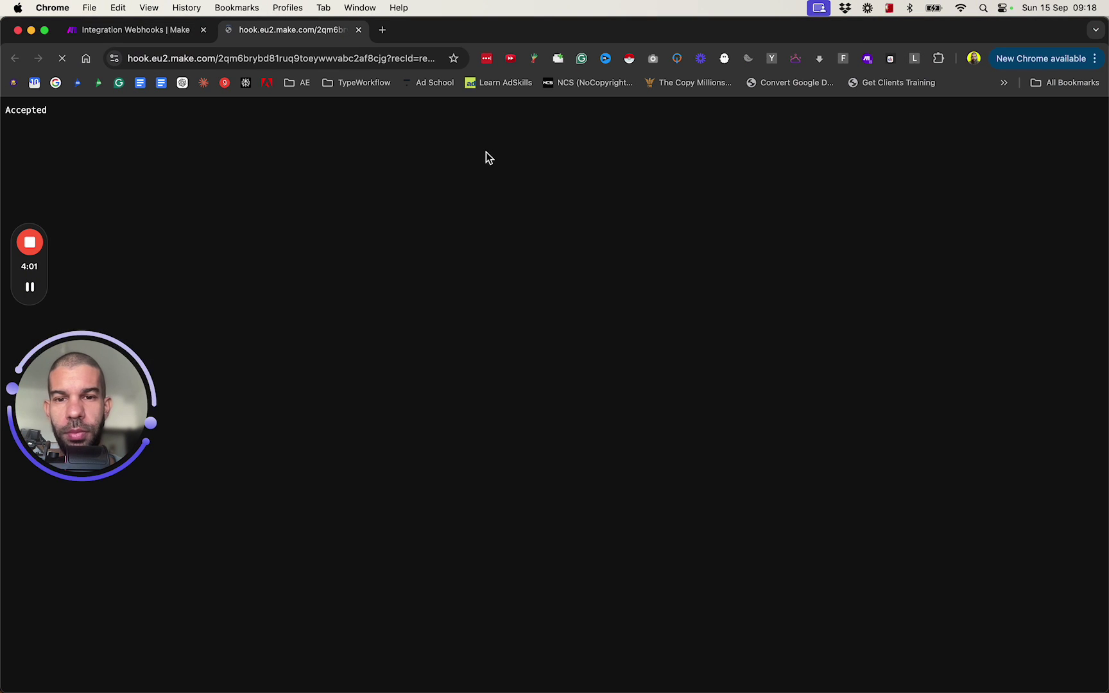
left_click(148, 28)
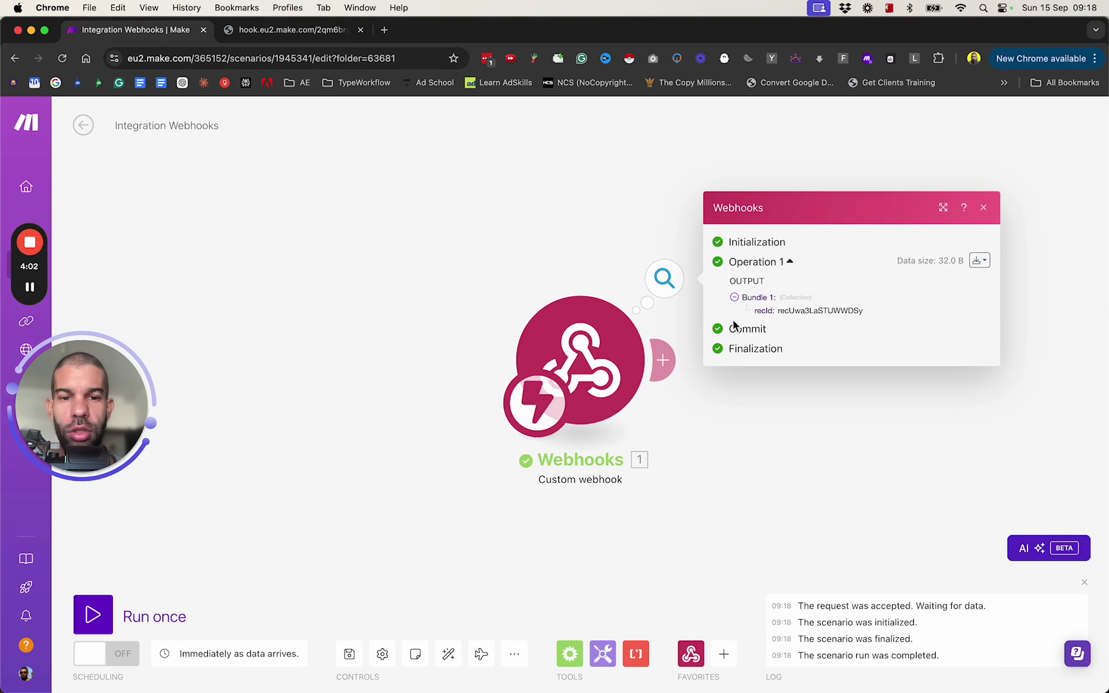
double_click(805, 311)
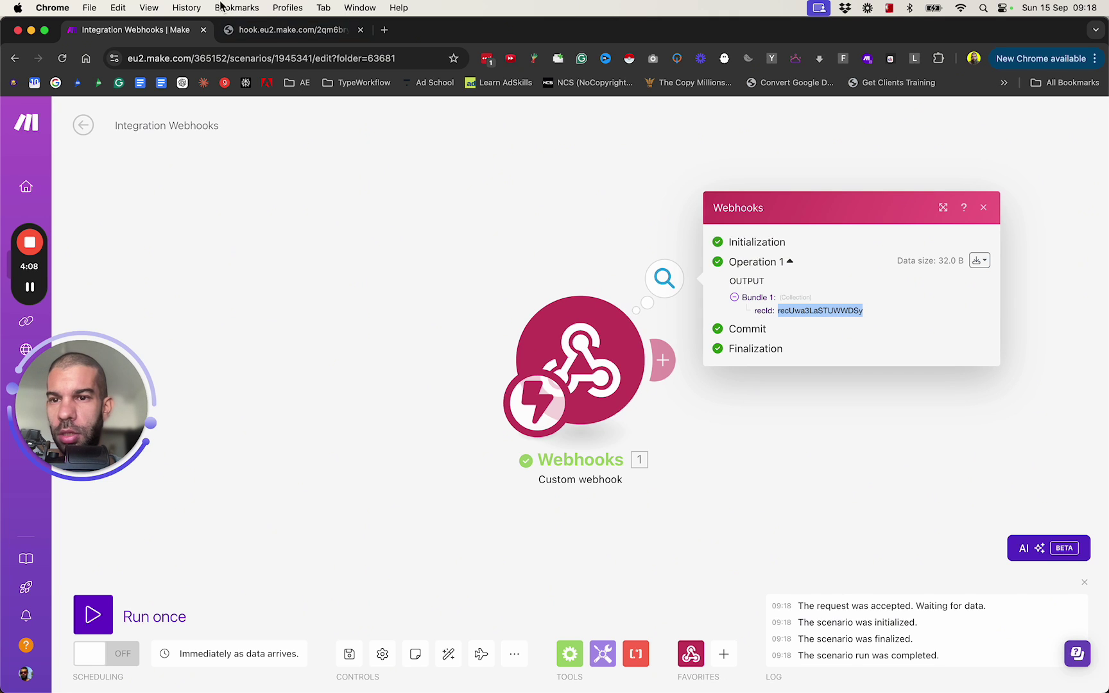
left_click(273, 32)
left_click(156, 32)
- Close the output details, move the Webhooks module up and left, and close the Accepted page
key("super+Tab")
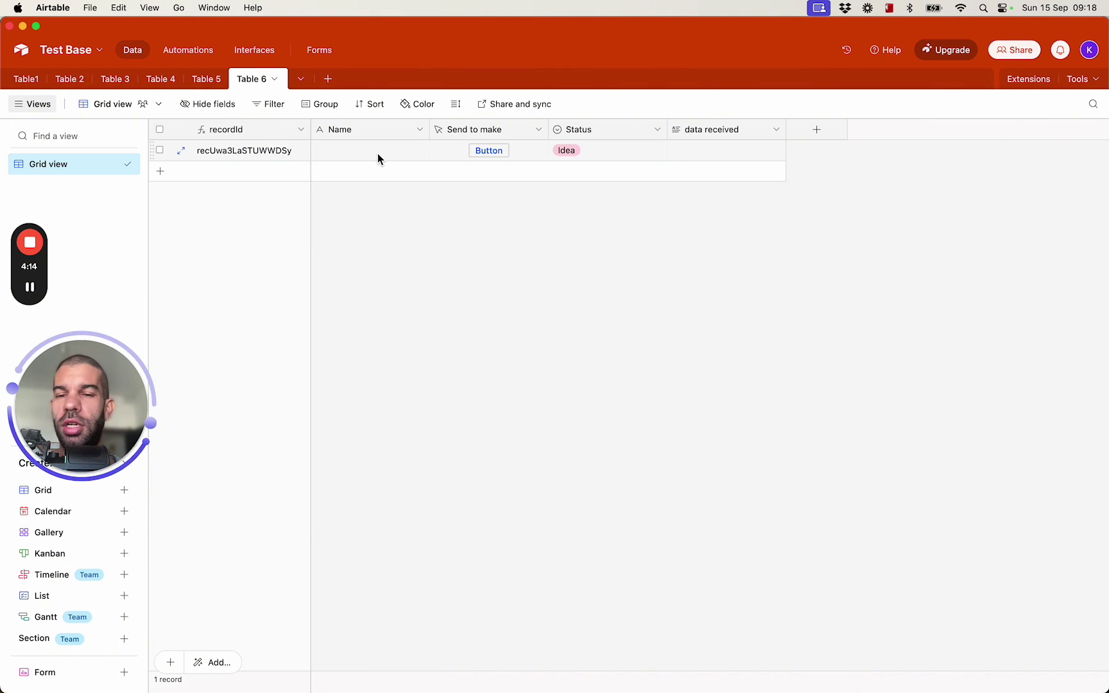
key("super+Tab")
left_click(389, 445)
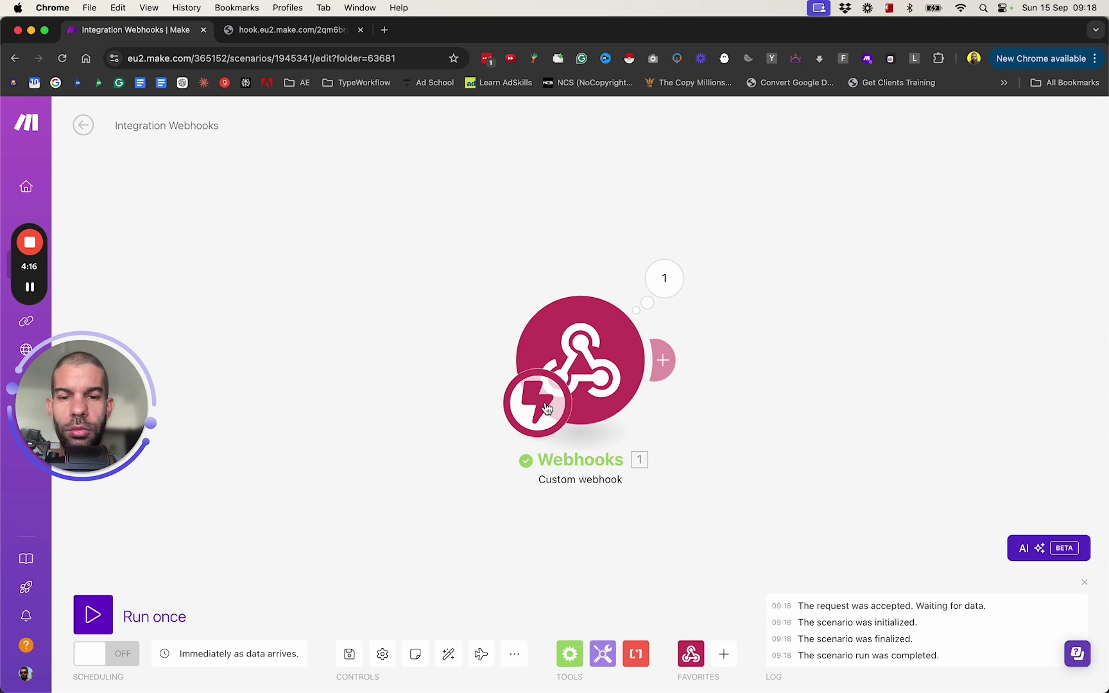
left_click_drag(653, 351, 389, 329)
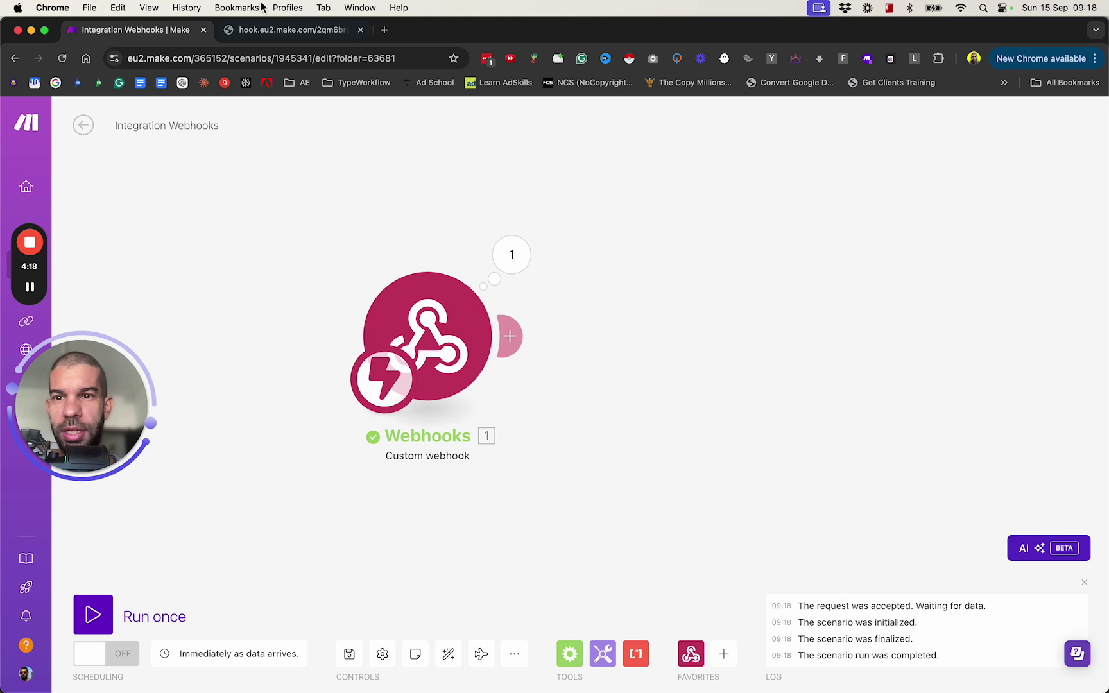
left_click(280, 30)
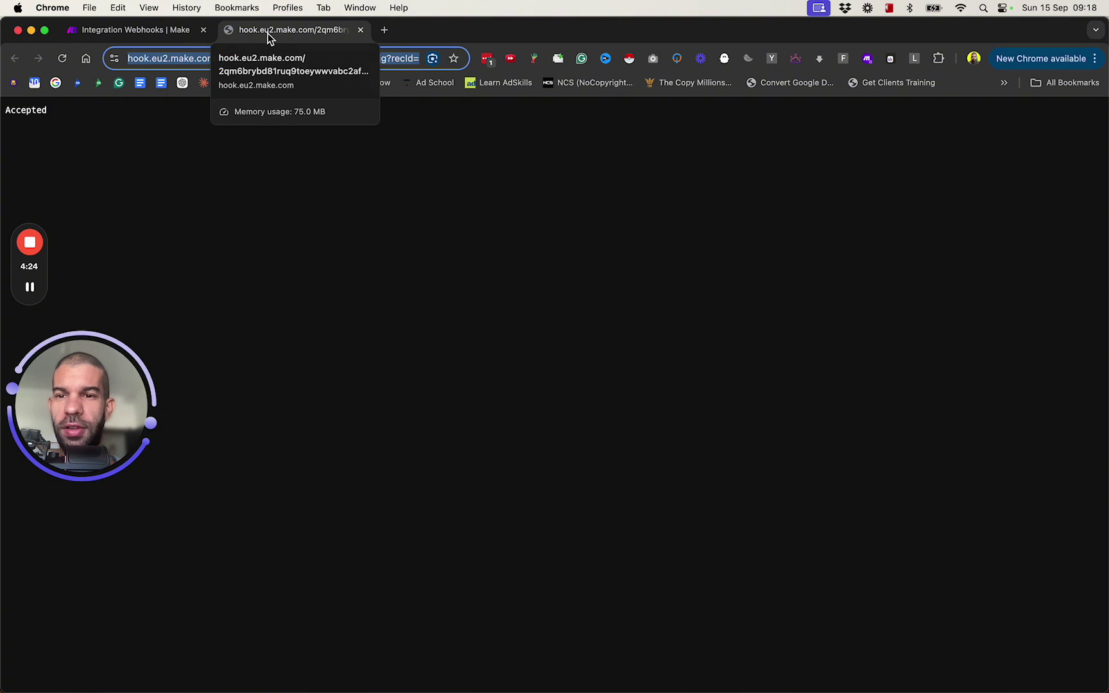
key("super+w")
- Add a Webhook response module with status 200 and body <script>window.close()</script>, save, and run once
left_click(514, 335)
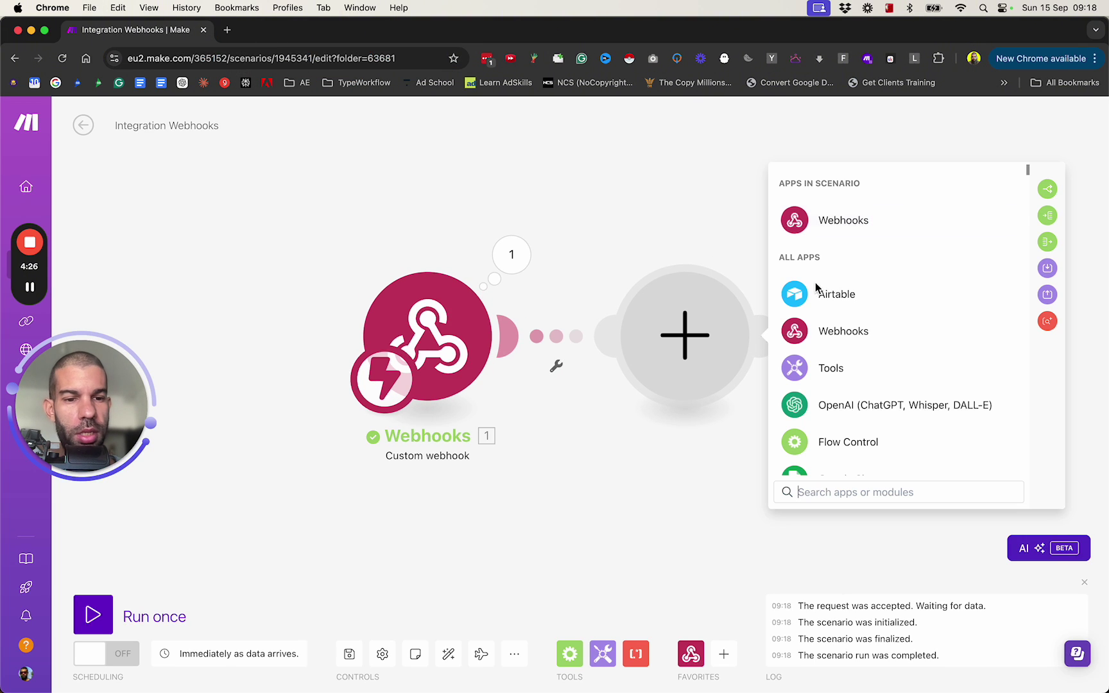
left_click(844, 339)
left_click(834, 294)
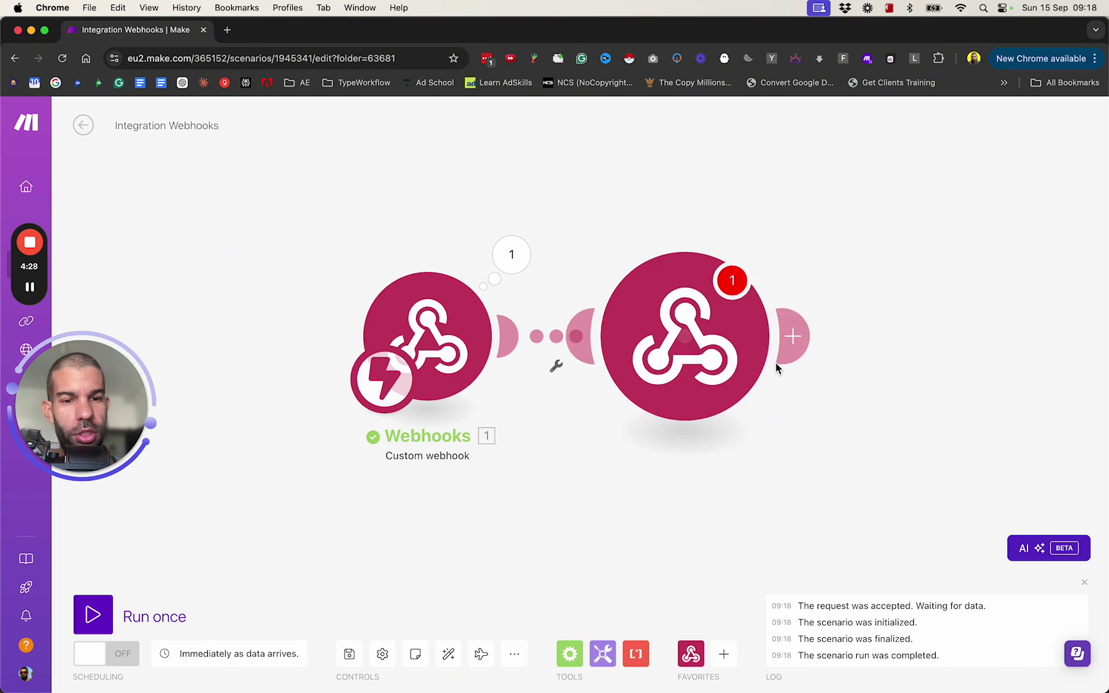
left_click(835, 382)
type("<script")
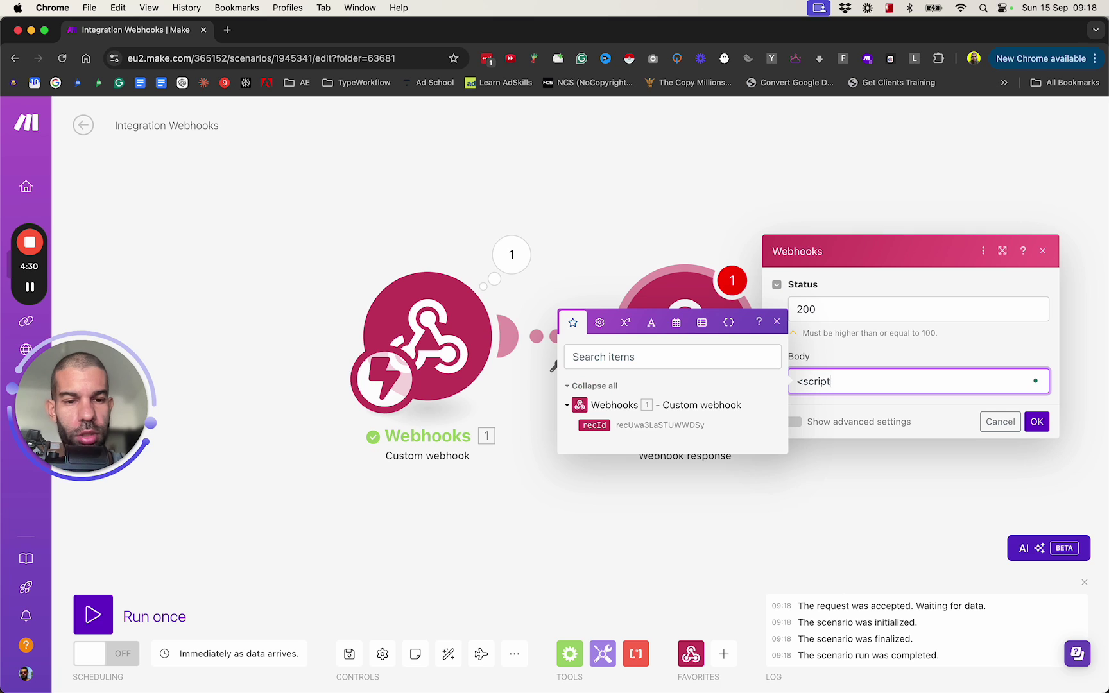
type("></script>")
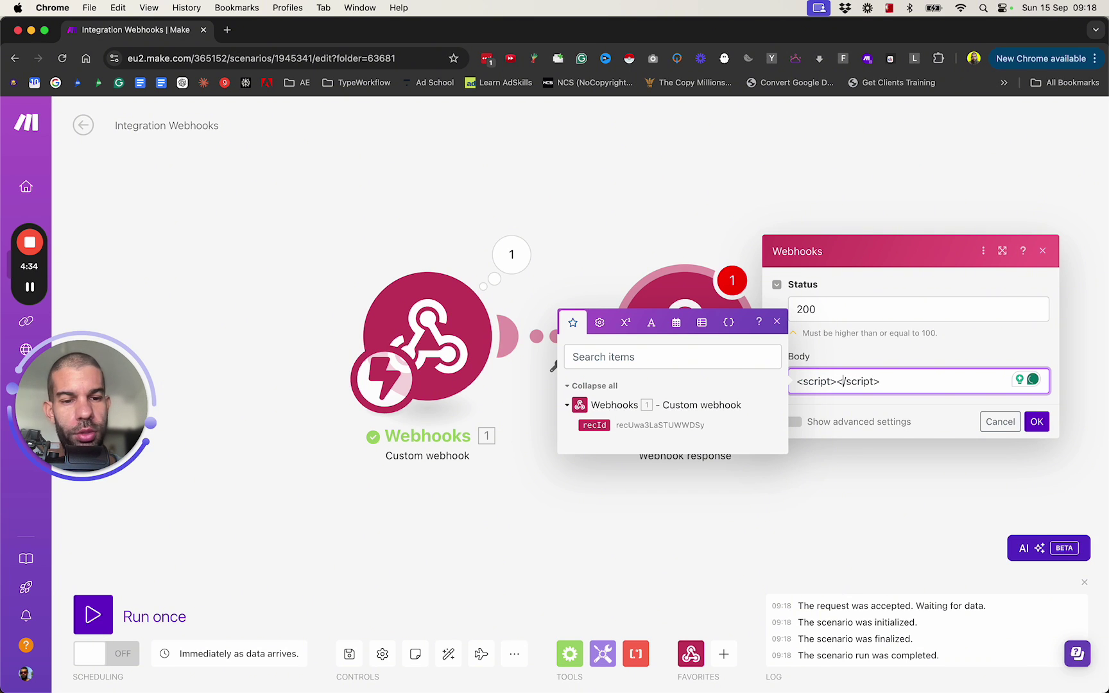
type("window.close(")
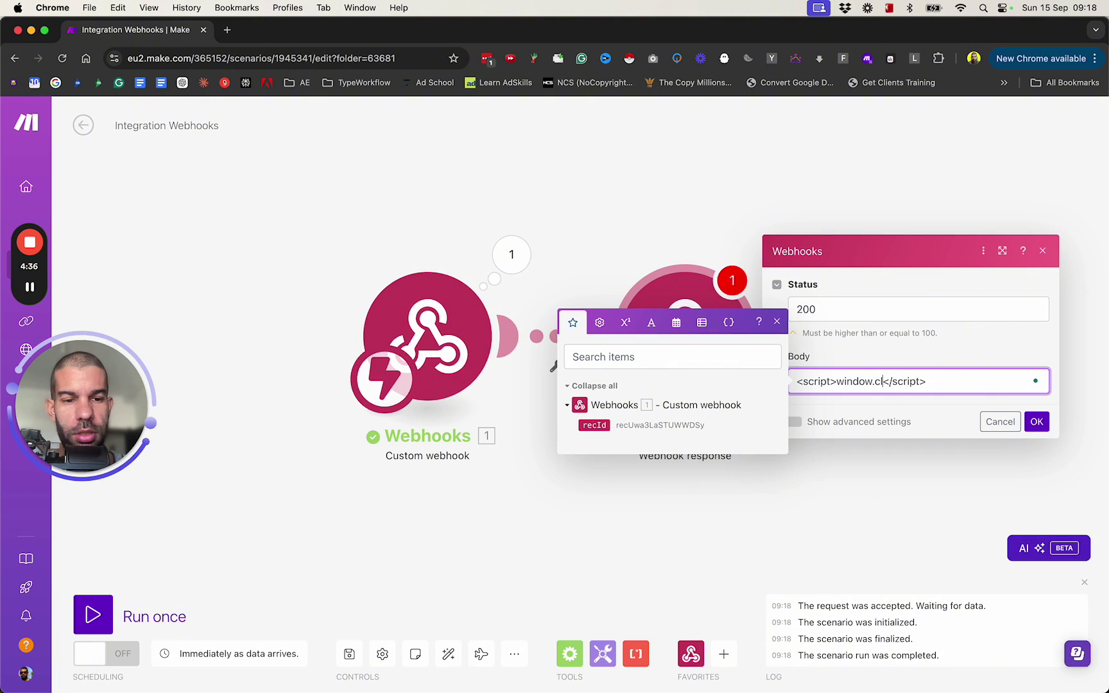
type(")")
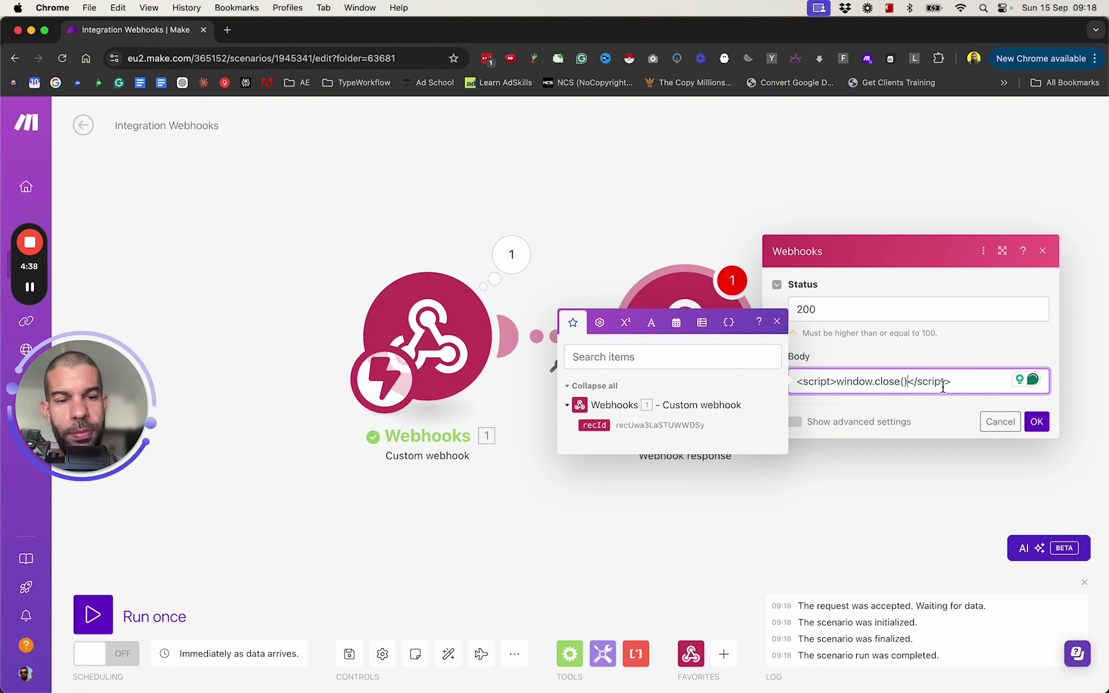
left_click(1036, 422)
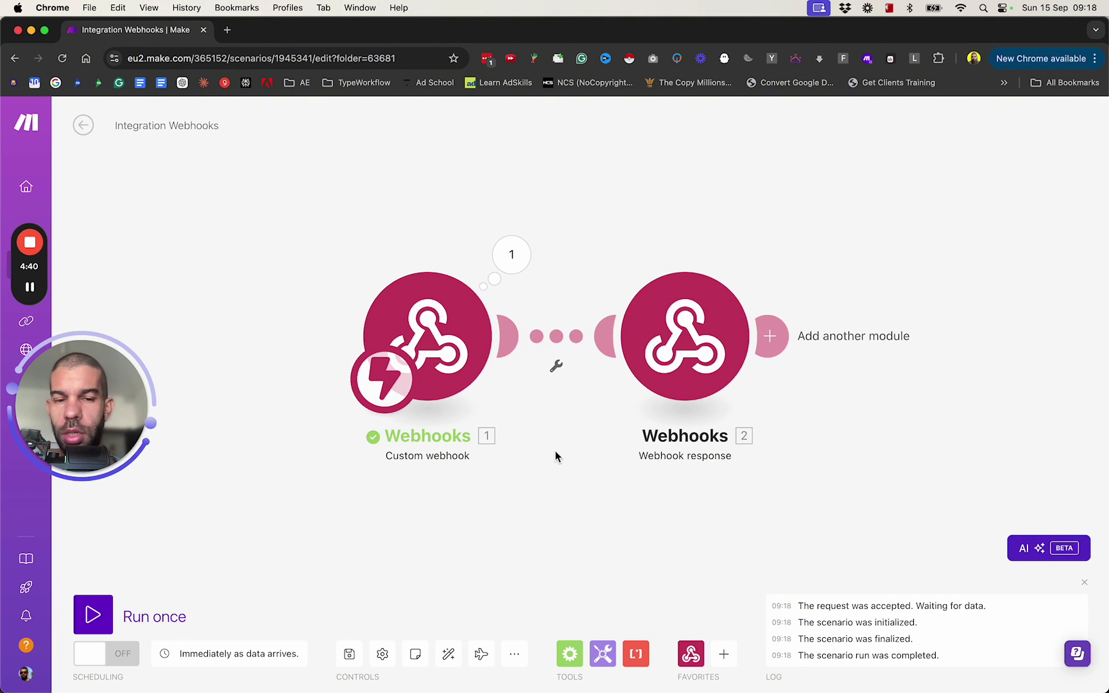
left_click(349, 653)
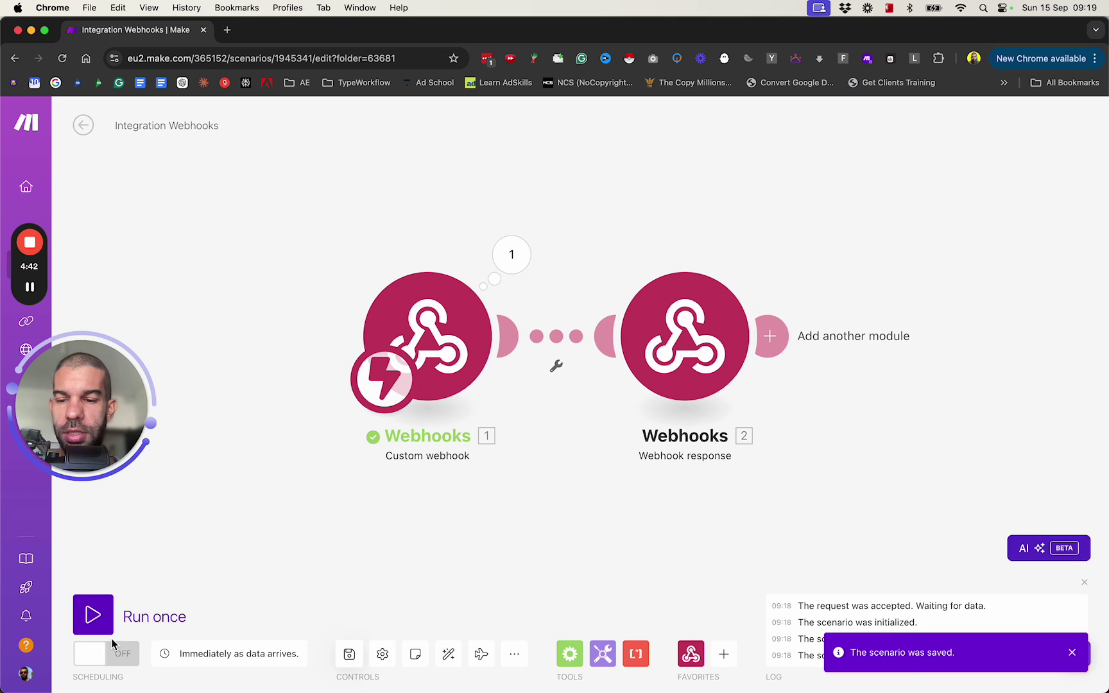
left_click(92, 617)
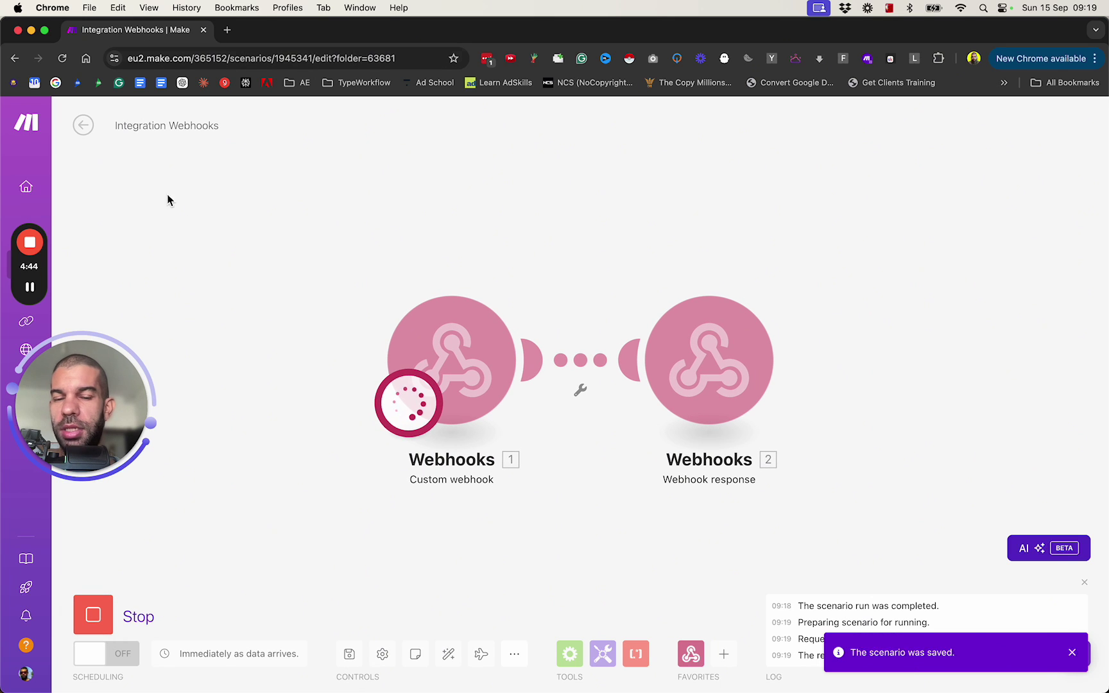
- Change the button field's label from Button to Send to make
key("super+Tab")
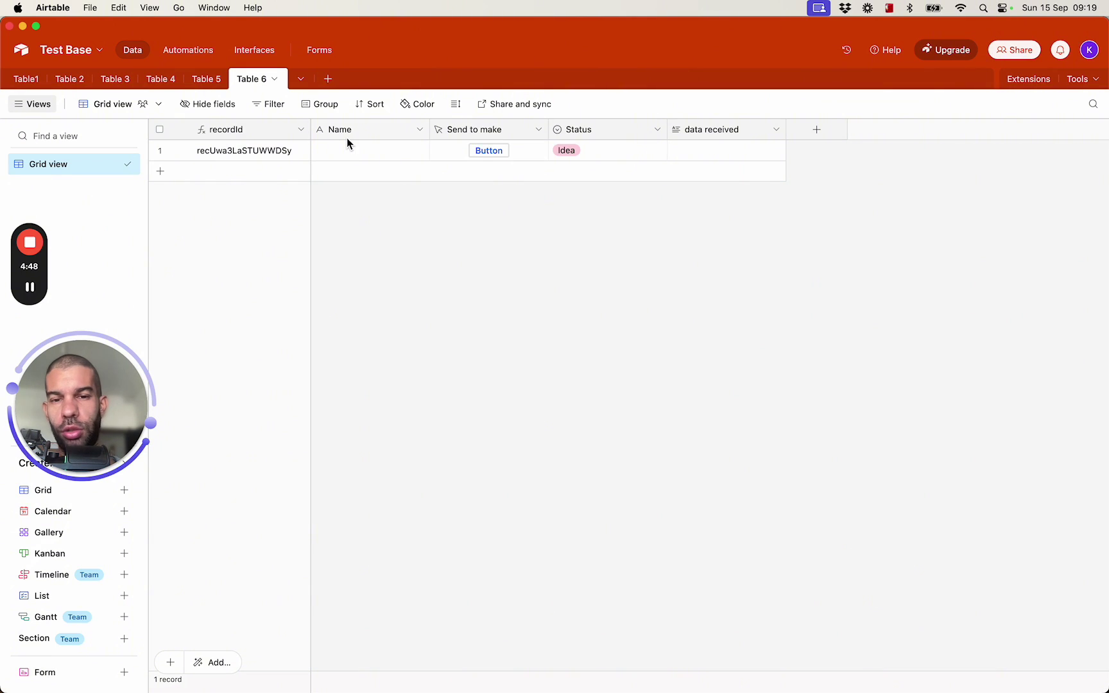
left_click(542, 134)
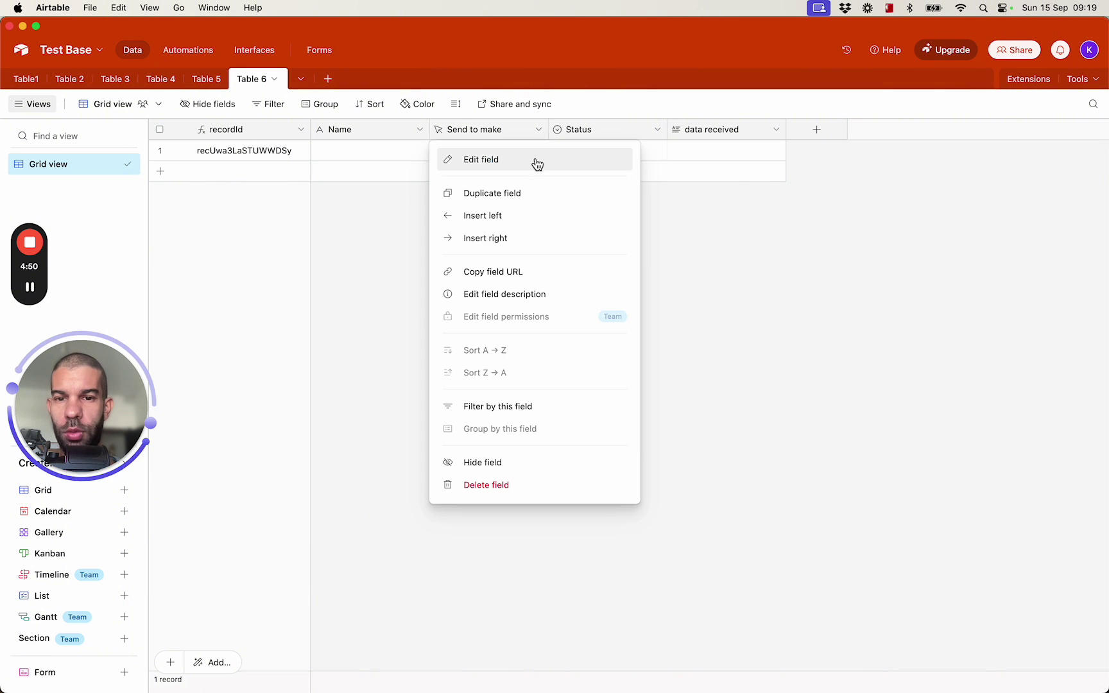
left_click(537, 162)
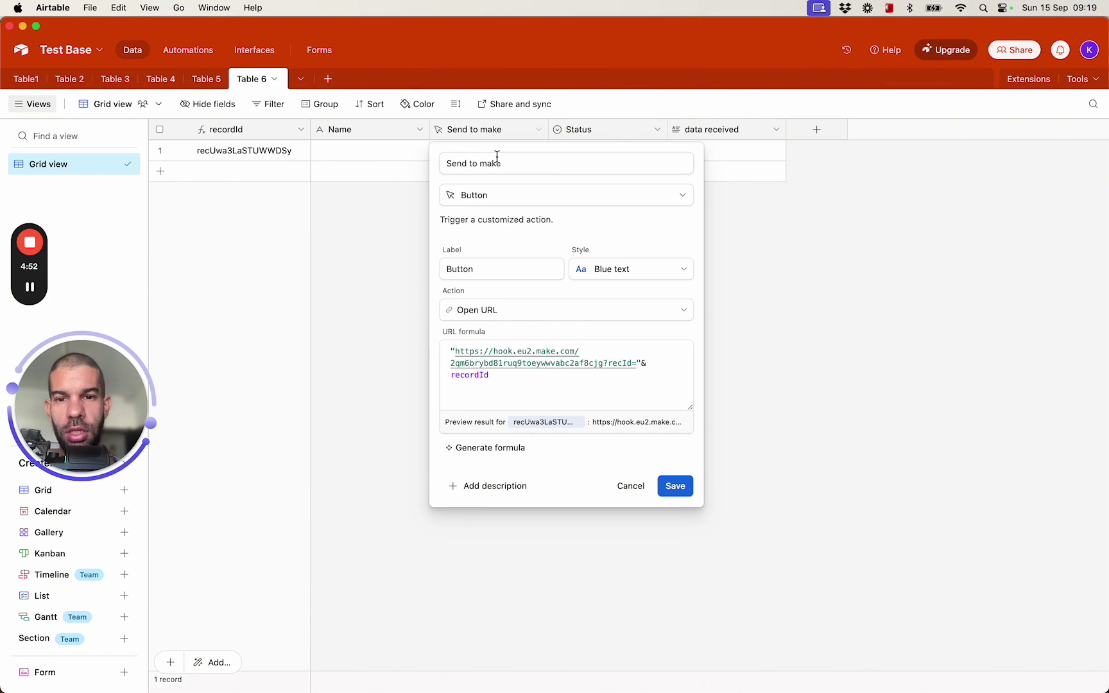
triple_click(497, 161)
key("super+c")
double_click(490, 269)
key("super+v")
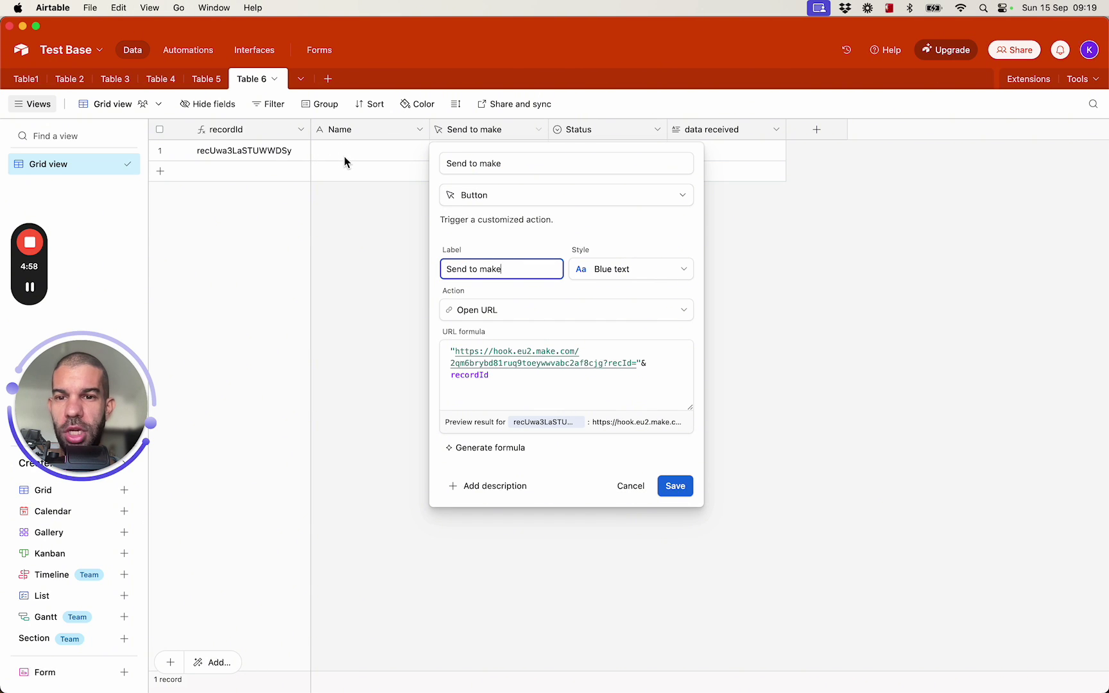
- Append &"&name="&Name to the button URL formula and save the field
left_click(511, 379)
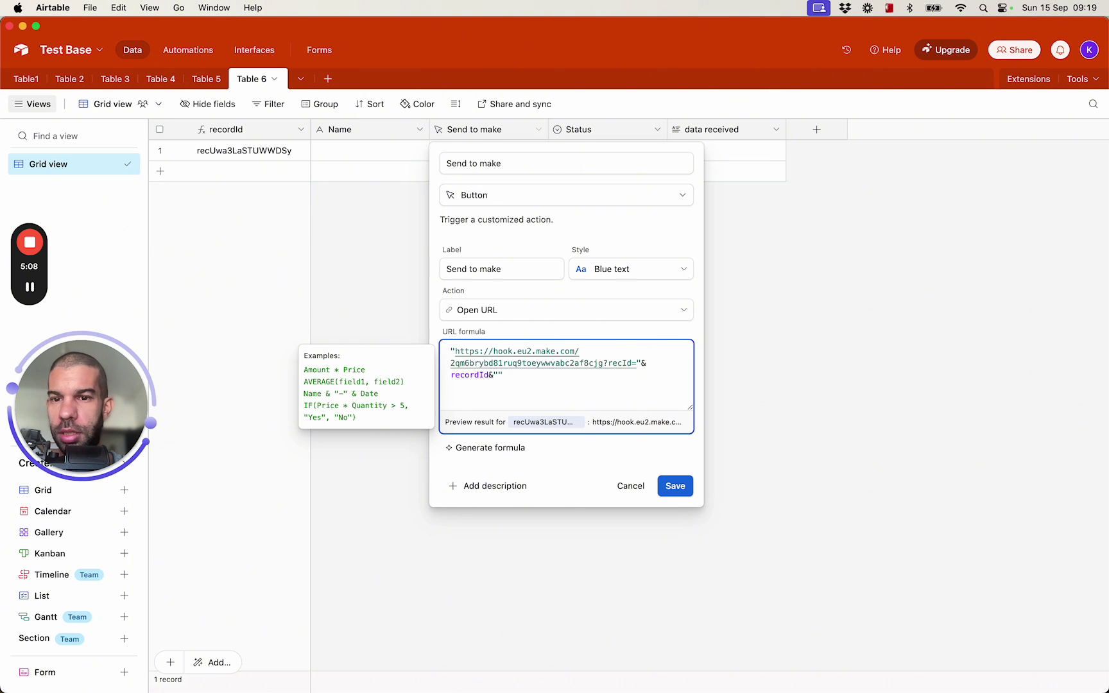
type("&")
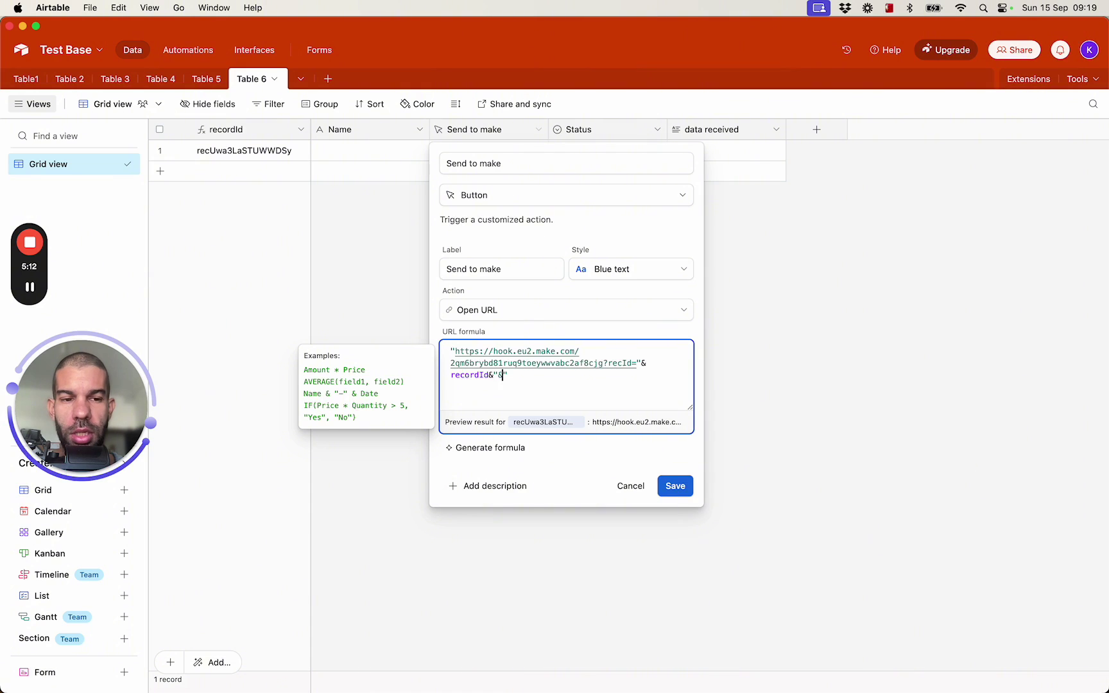
type("name=")
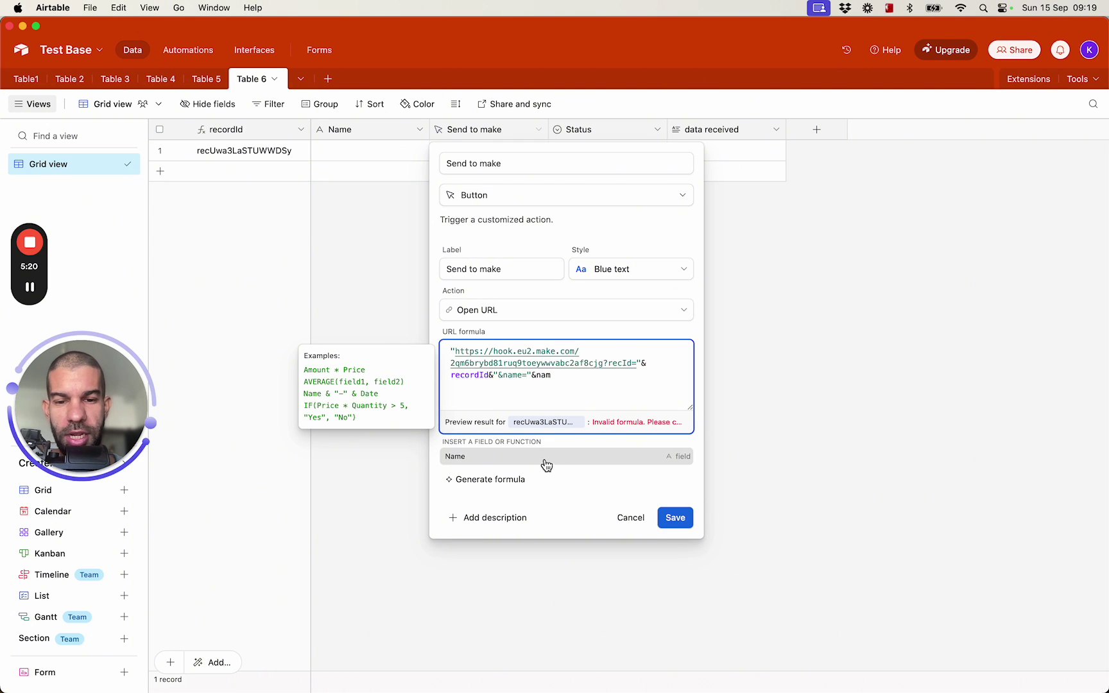
left_click(542, 457)
left_click(686, 488)
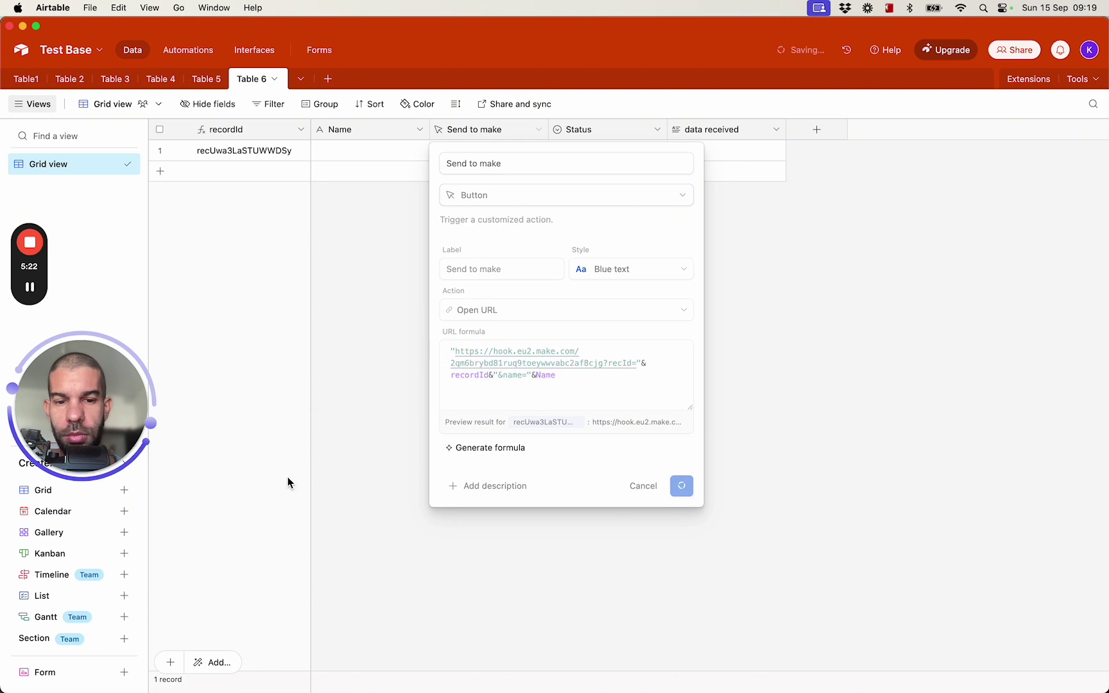
- Enter a person's name in the first record's Name cell and send the record to Make
left_click(361, 151)
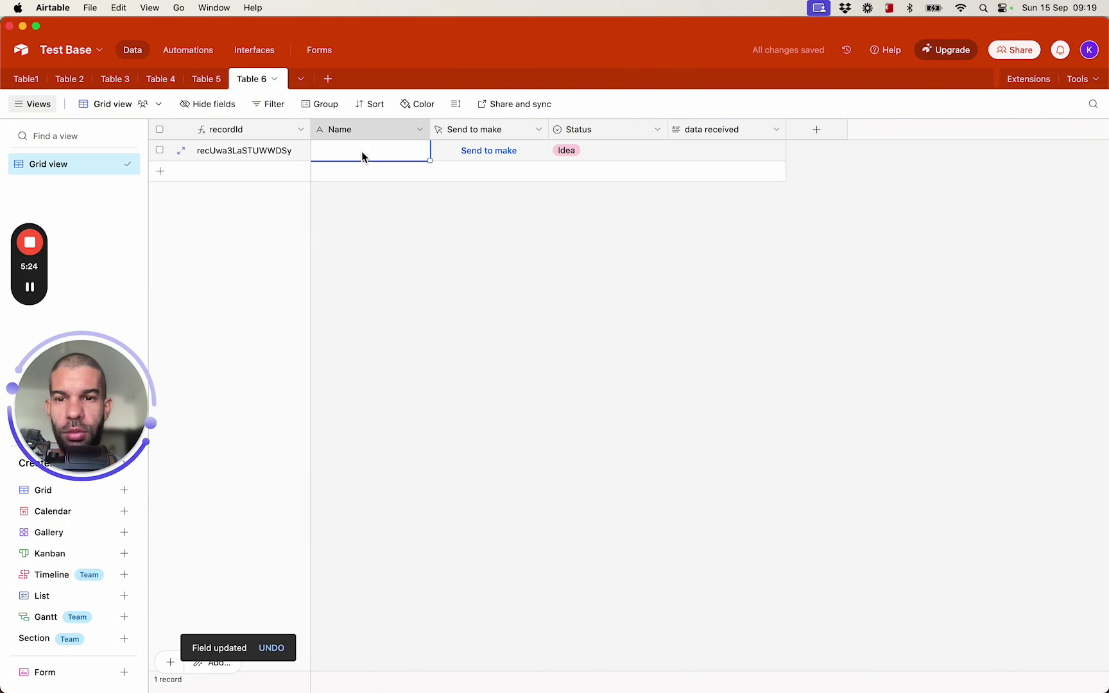
type("kevin f")
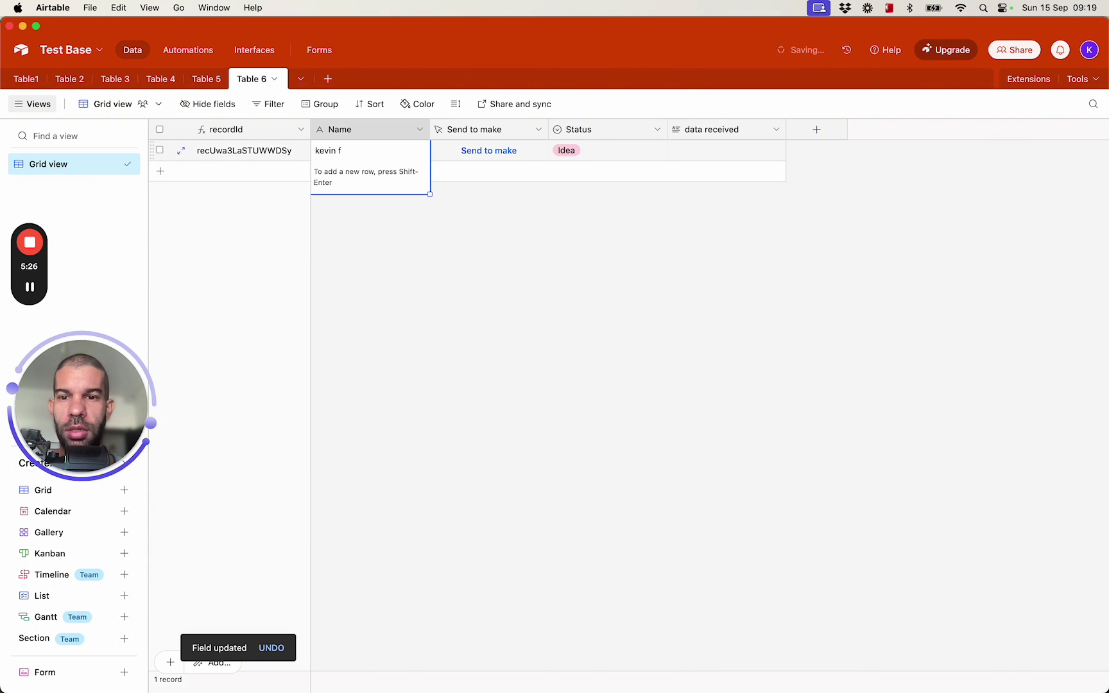
left_click(458, 280)
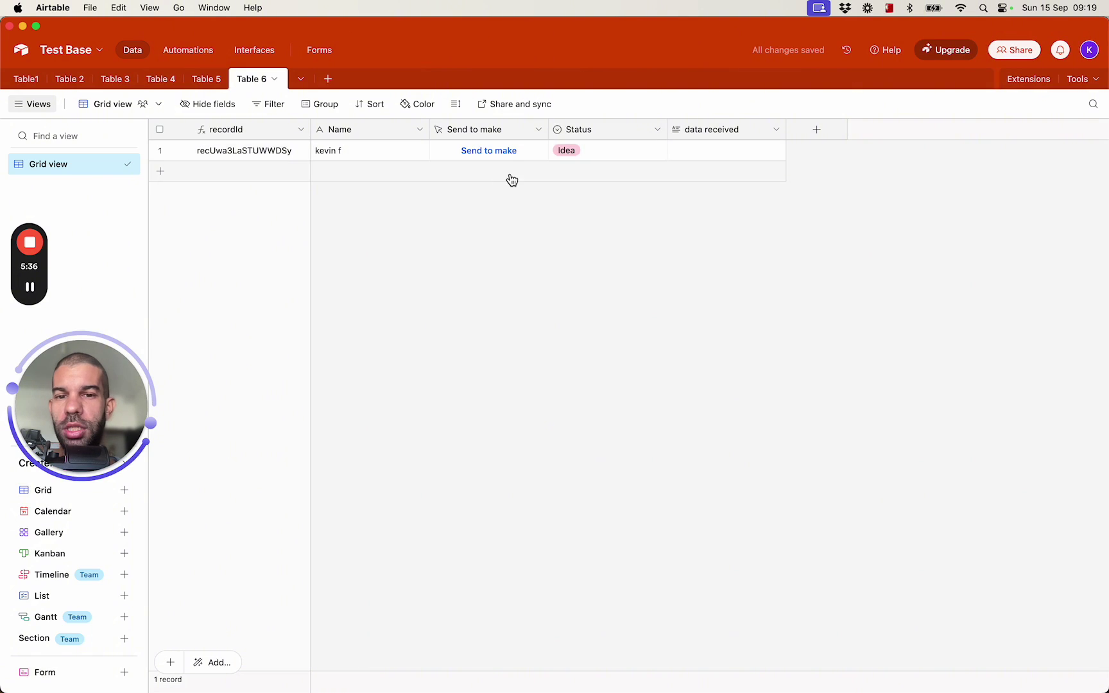
key("super+Tab")
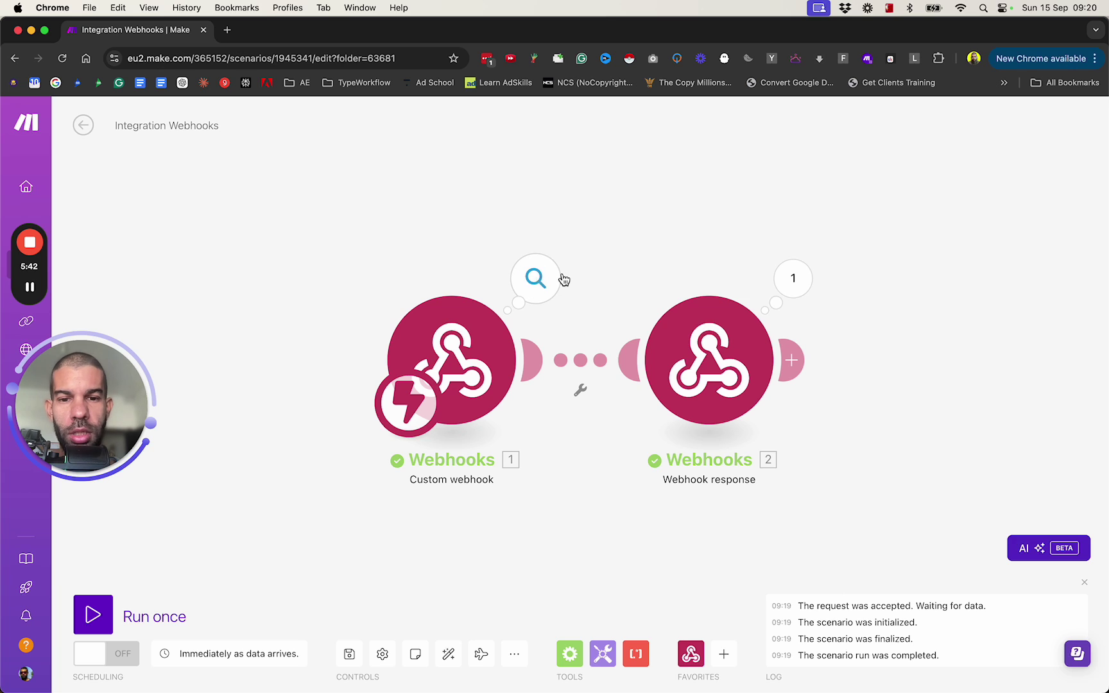
- Inspect Bundle 1 to confirm the recId and name arrived, then move the trigger module left
left_click(539, 280)
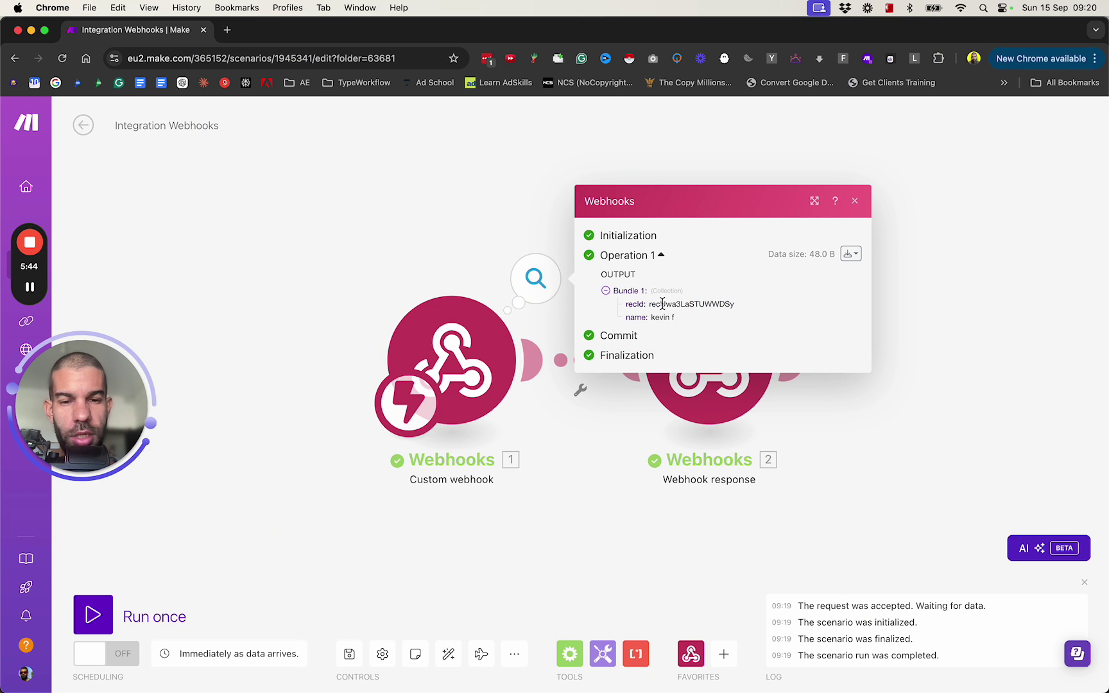
left_click_drag(626, 310, 698, 334)
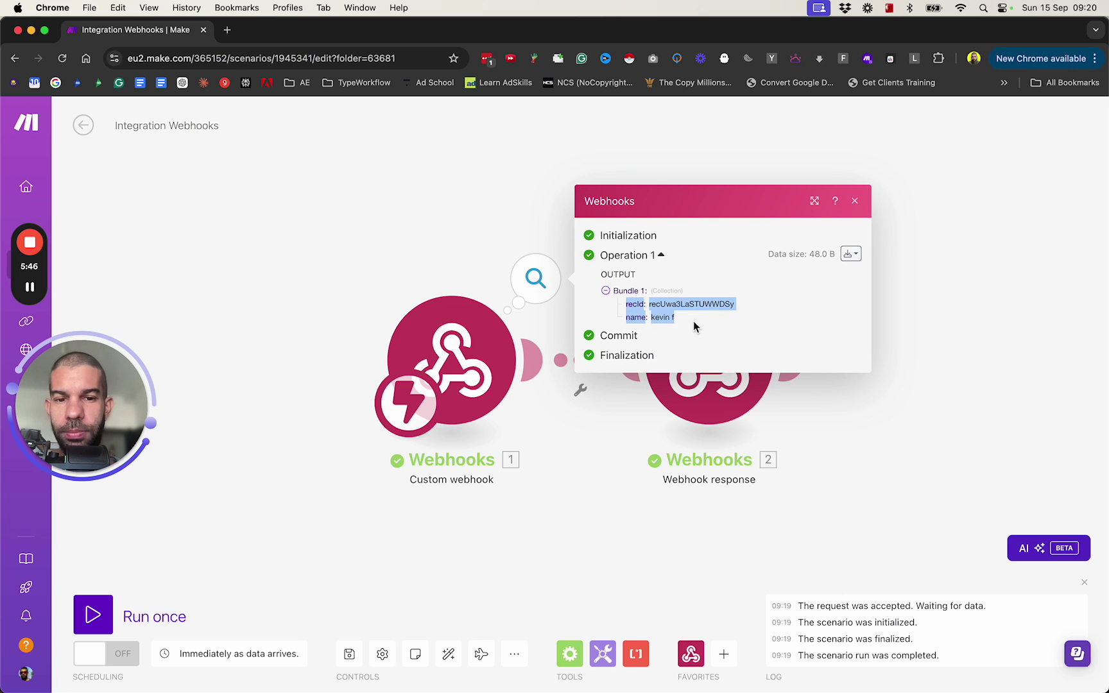
left_click(402, 235)
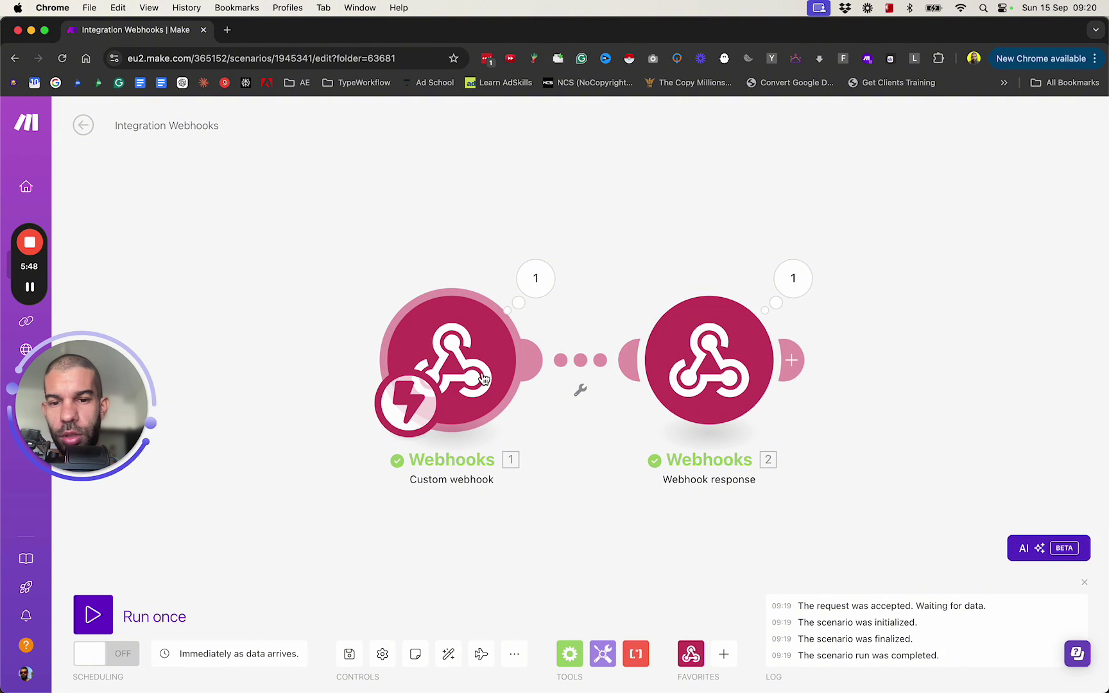
left_click_drag(483, 379, 271, 379)
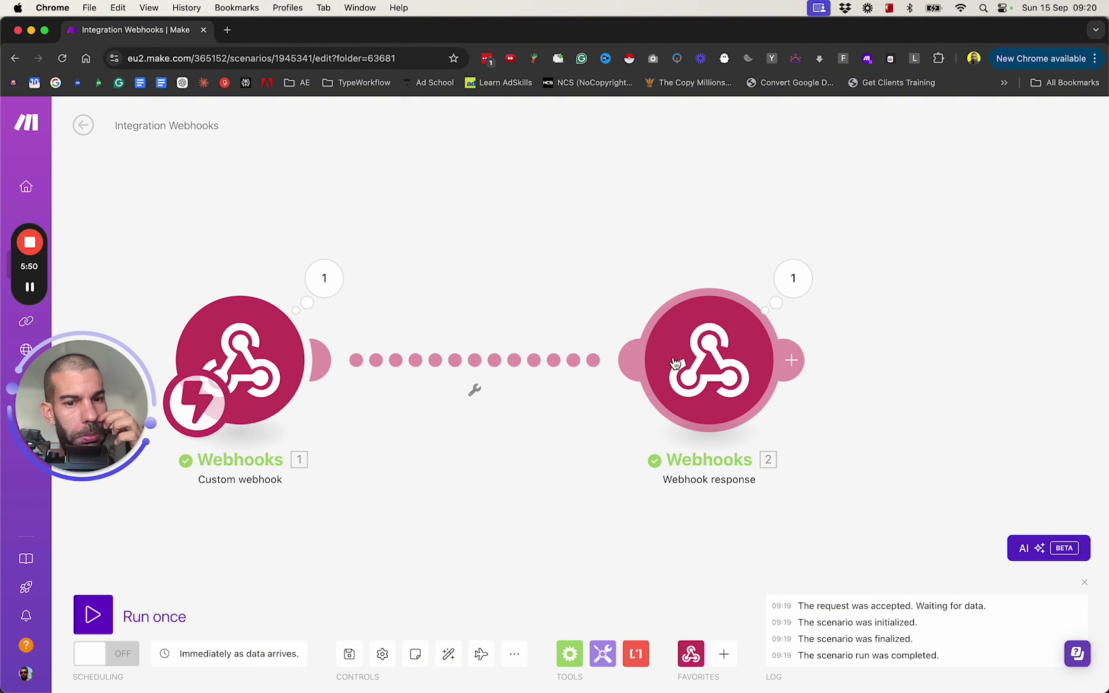
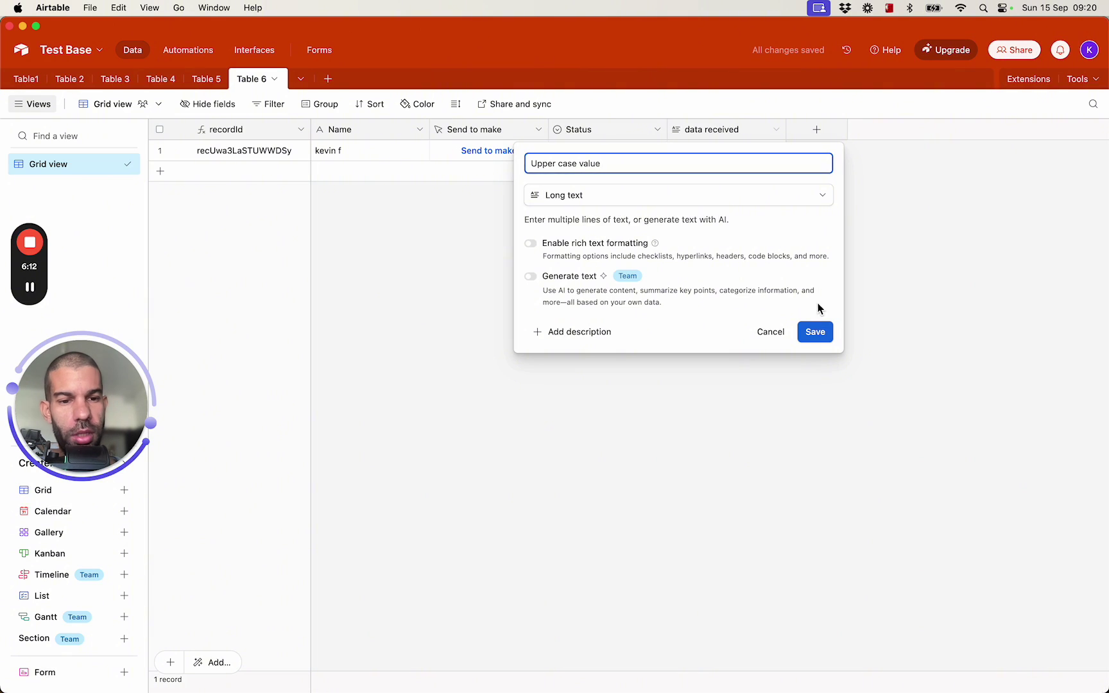
- Save the data received field as Long text under the new name Upper case value
left_click(816, 331)
- Move the Webhook response module closer to the Custom webhook trigger
key("super+Tab")
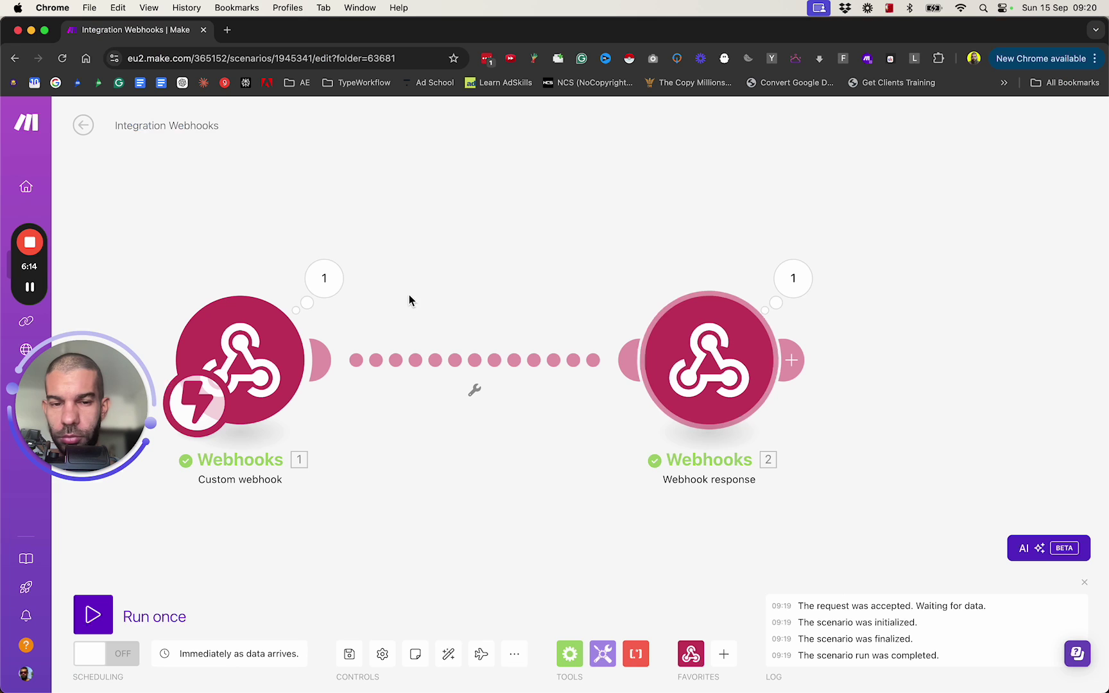
left_click_drag(560, 388, 632, 382)
left_click(632, 382)
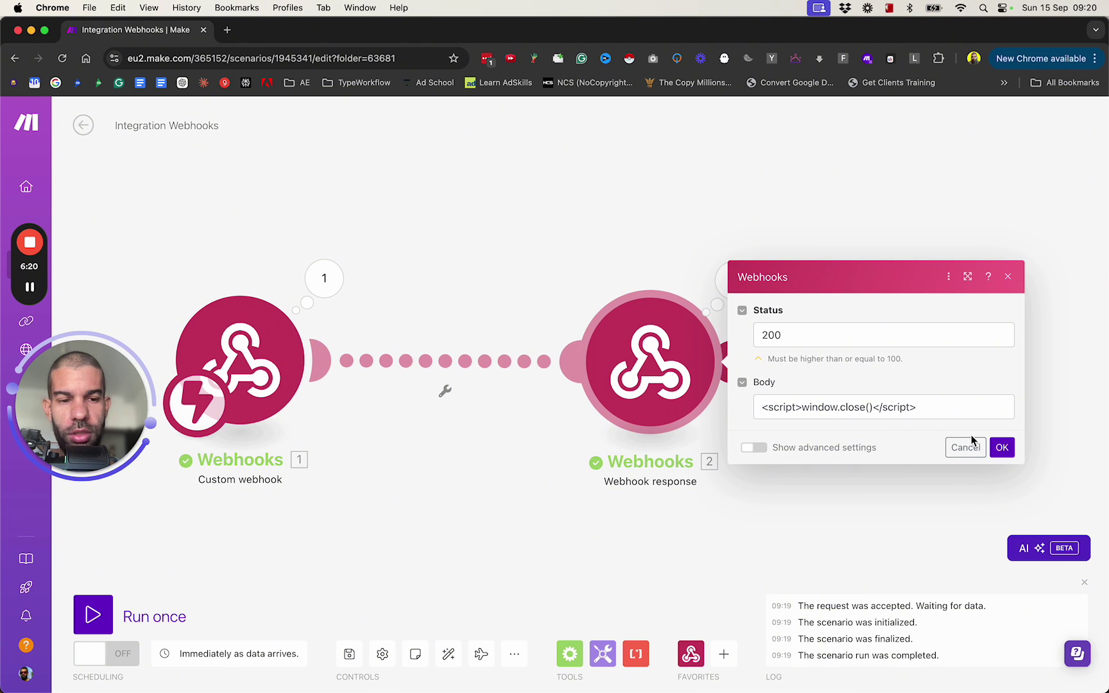
left_click(1003, 450)
left_click_drag(719, 367, 598, 366)
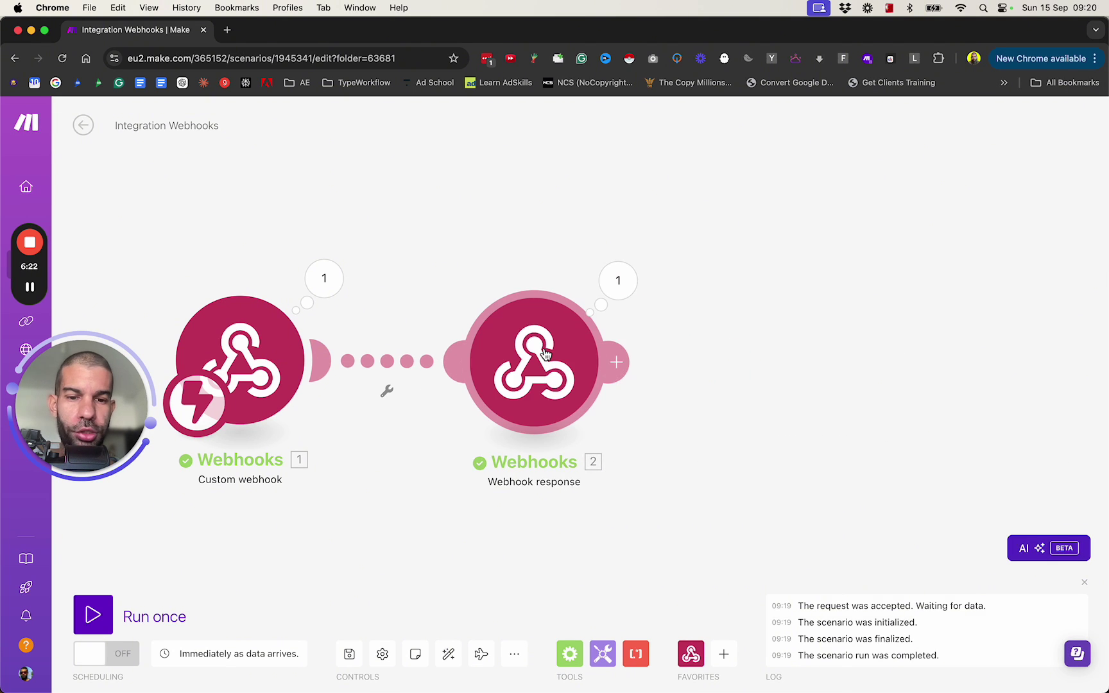
key("super+Tab")
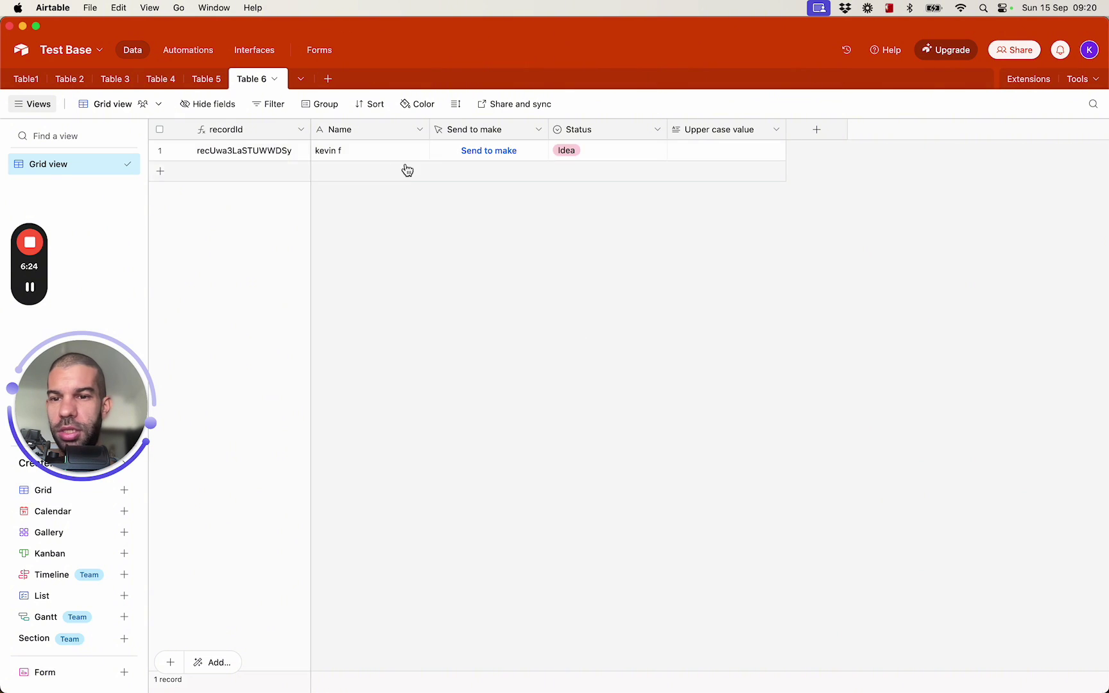
key("super+Tab")
- Add an Airtable Update a Record module after Webhook response, using Test Base
left_click(613, 361)
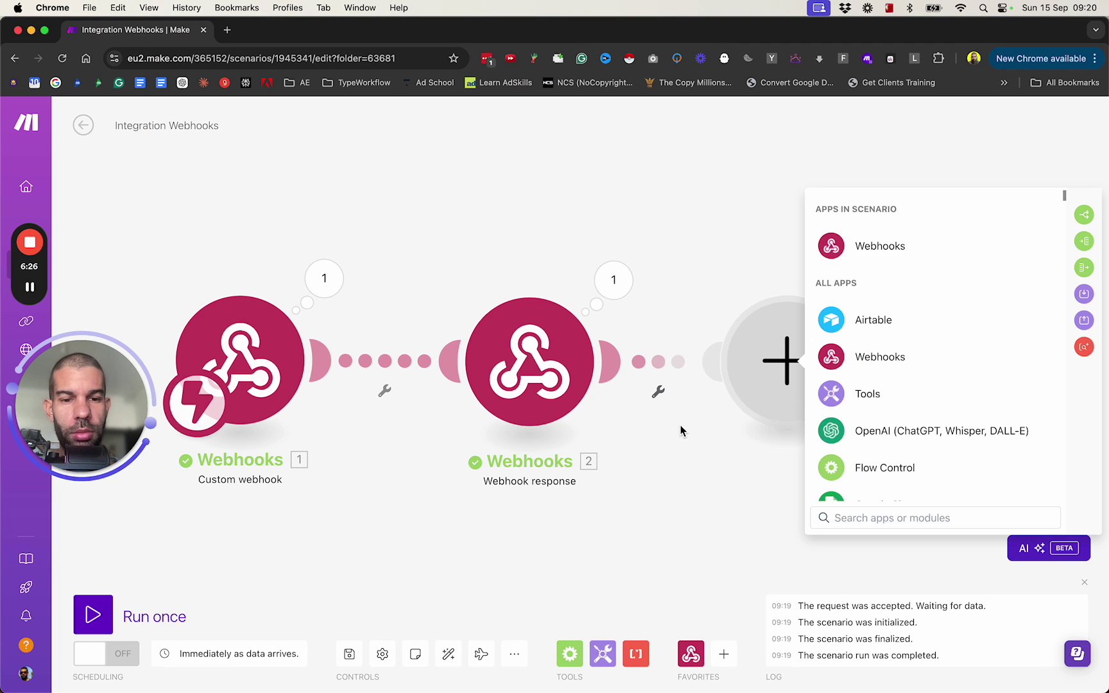
type("airt")
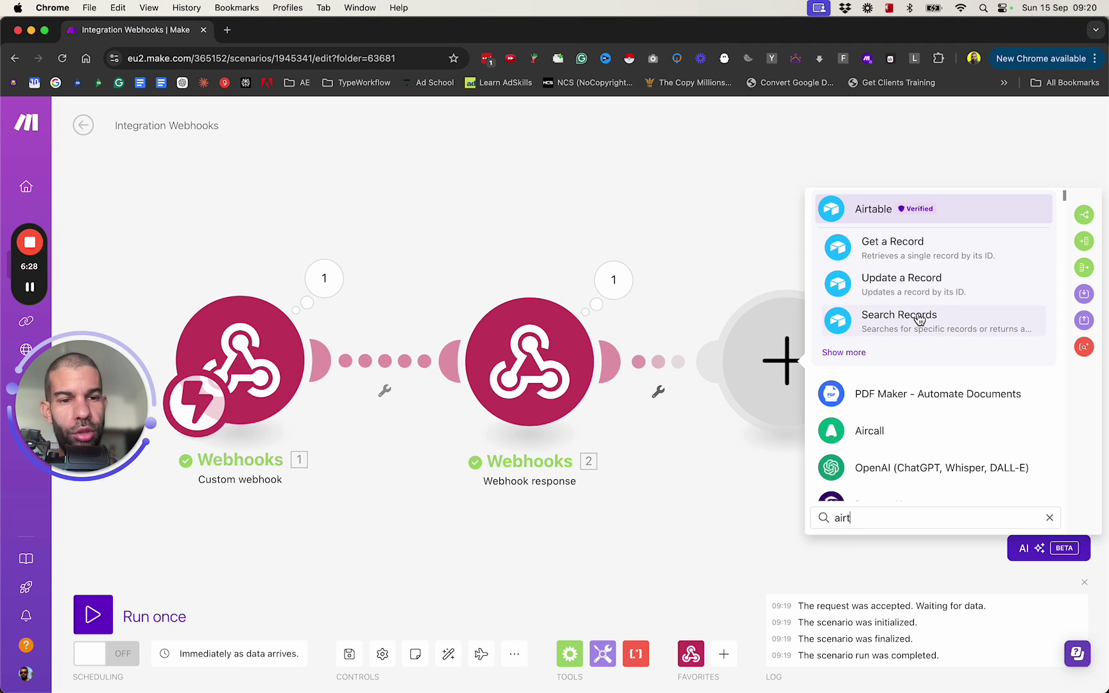
left_click(902, 284)
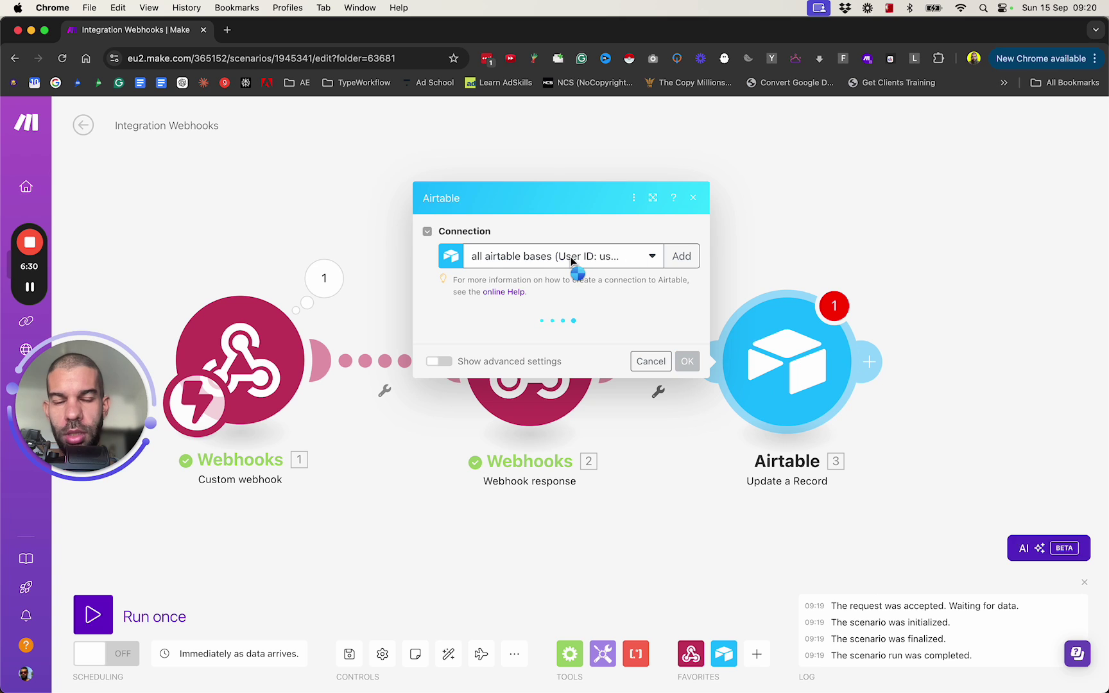
left_click(522, 341)
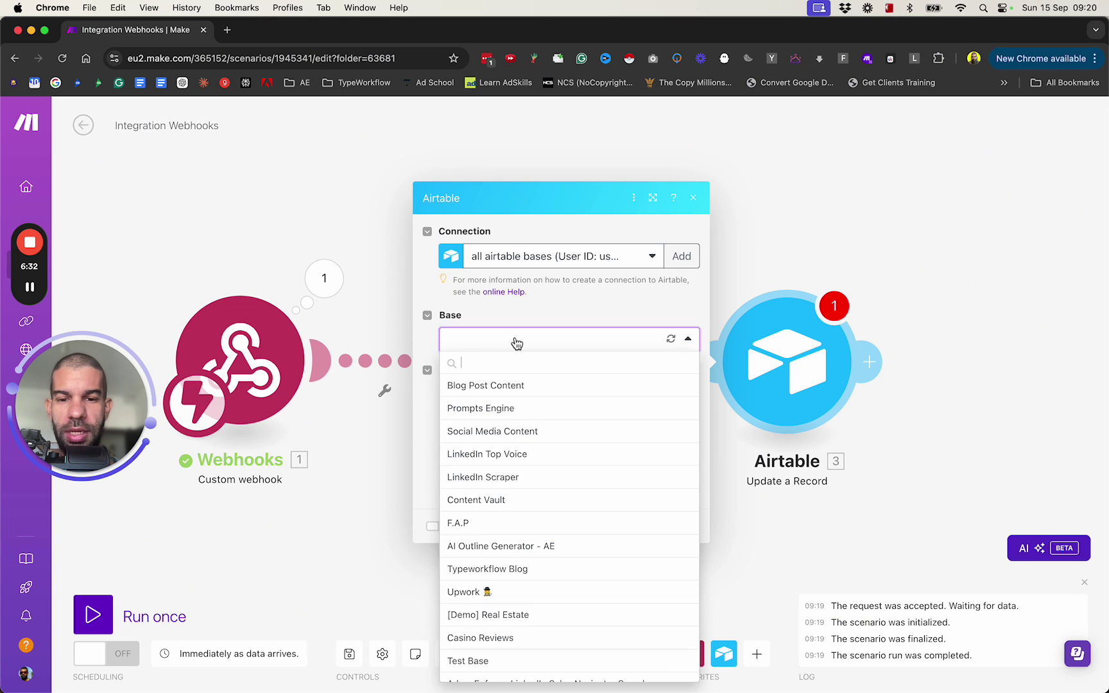
type("est")
left_click(513, 342)
key("ctrl+a")
left_click(513, 342)
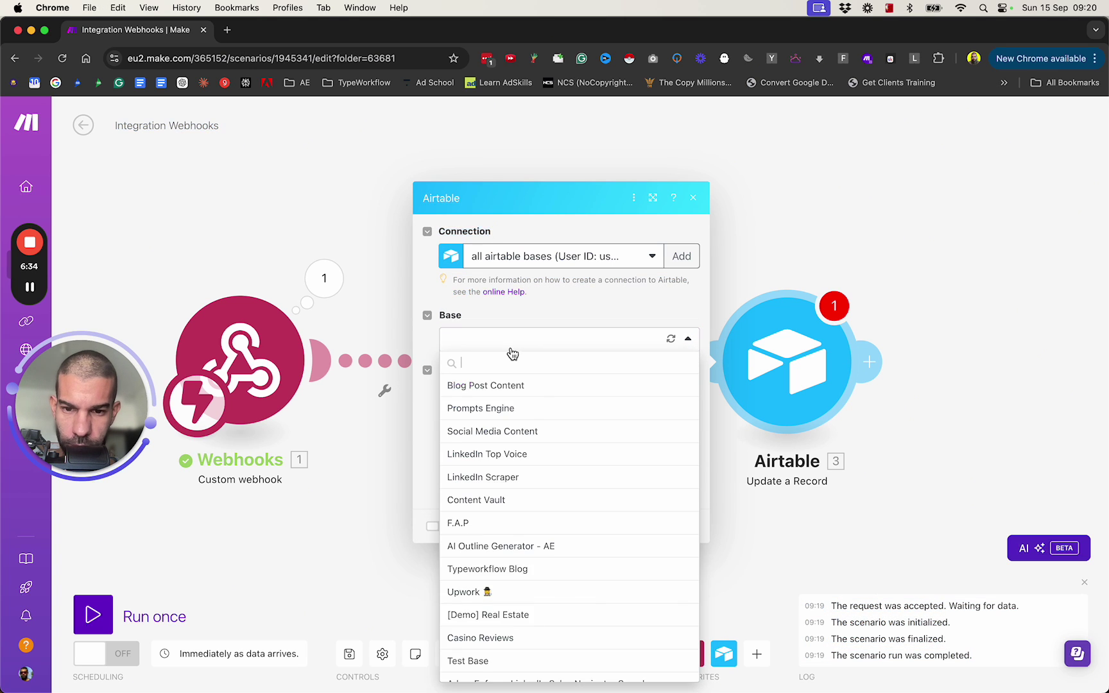
type("test")
left_click(530, 387)
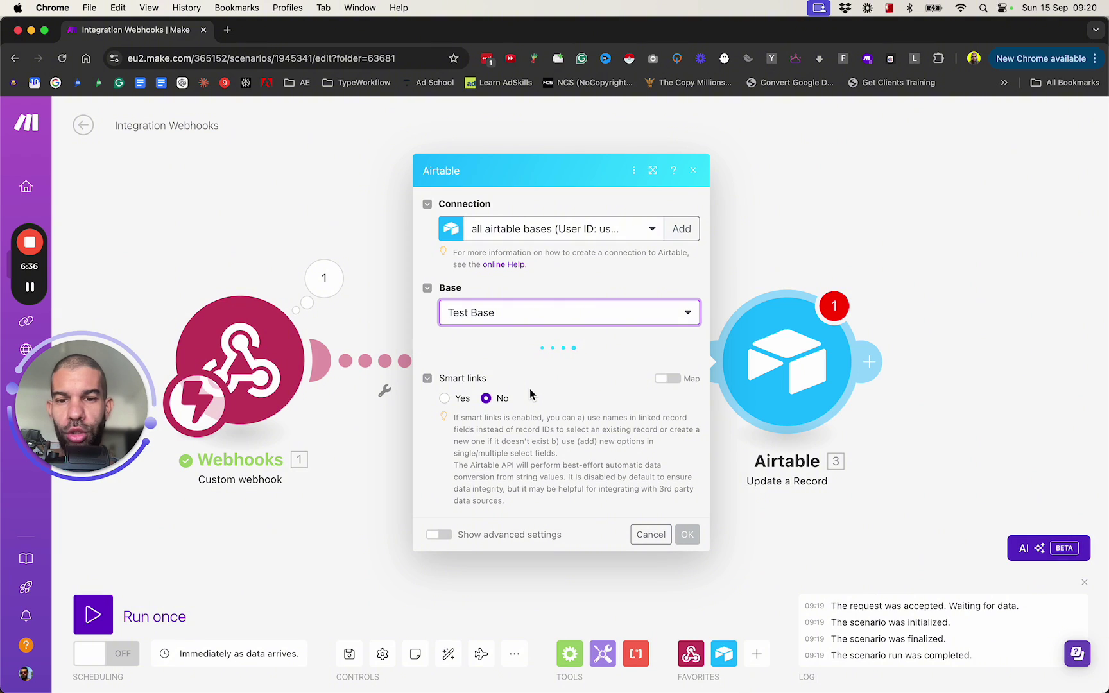
- Choose Table 6 and map the webhook's recId into Record ID
key("super+Tab")
key("super+Tab")
left_click(532, 371)
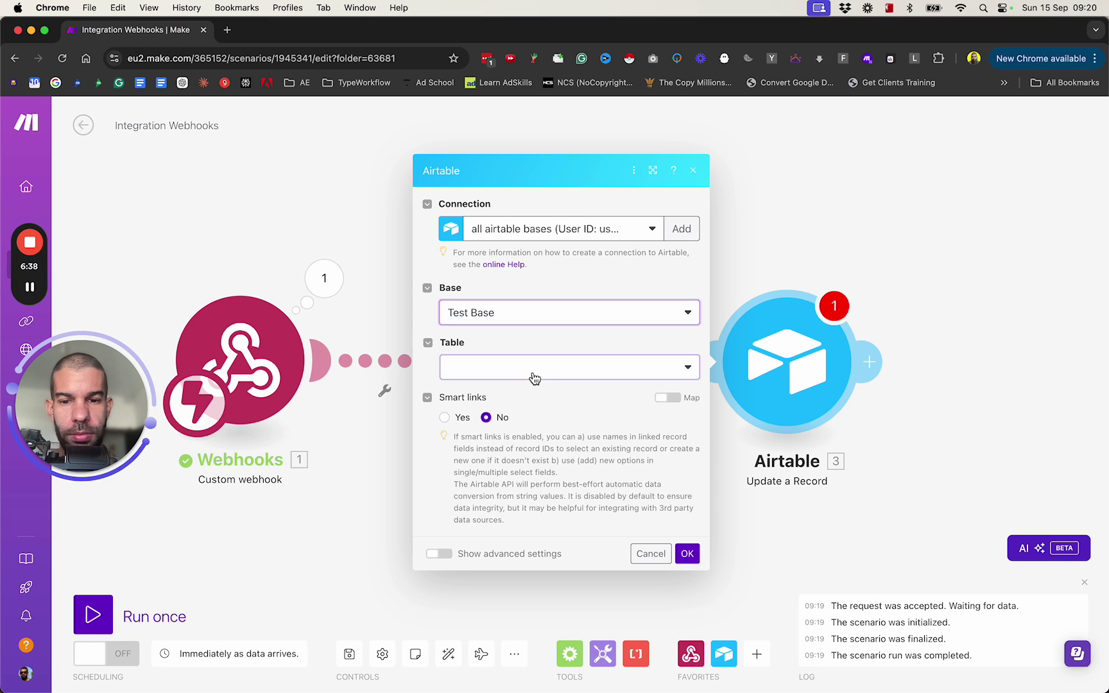
left_click(488, 504)
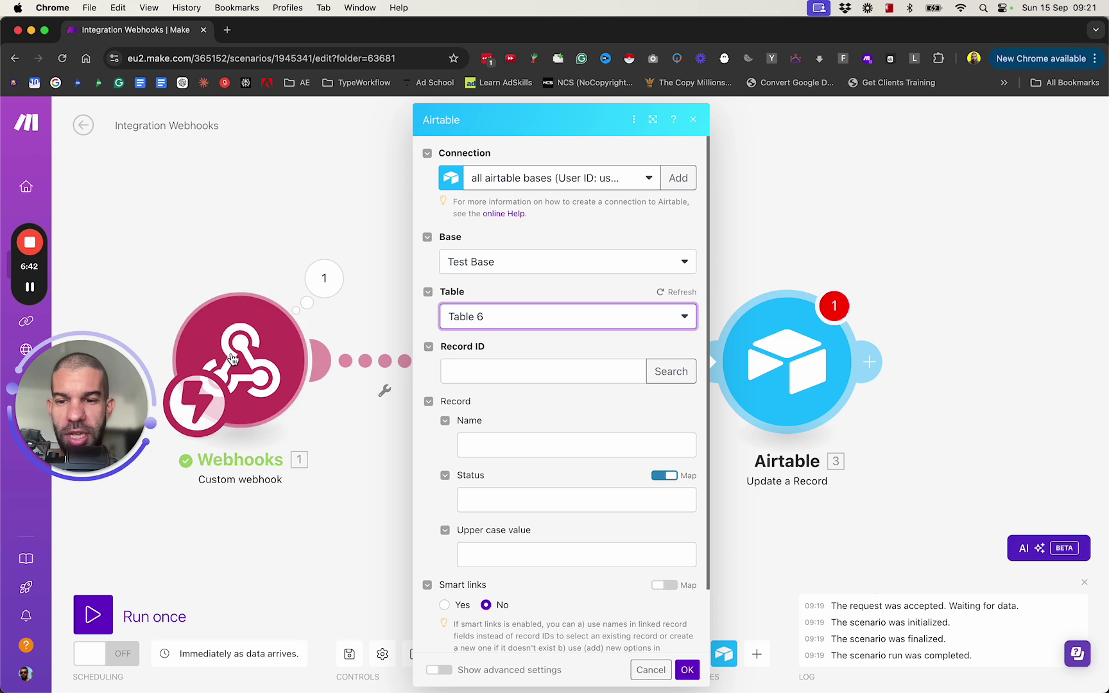
left_click(503, 374)
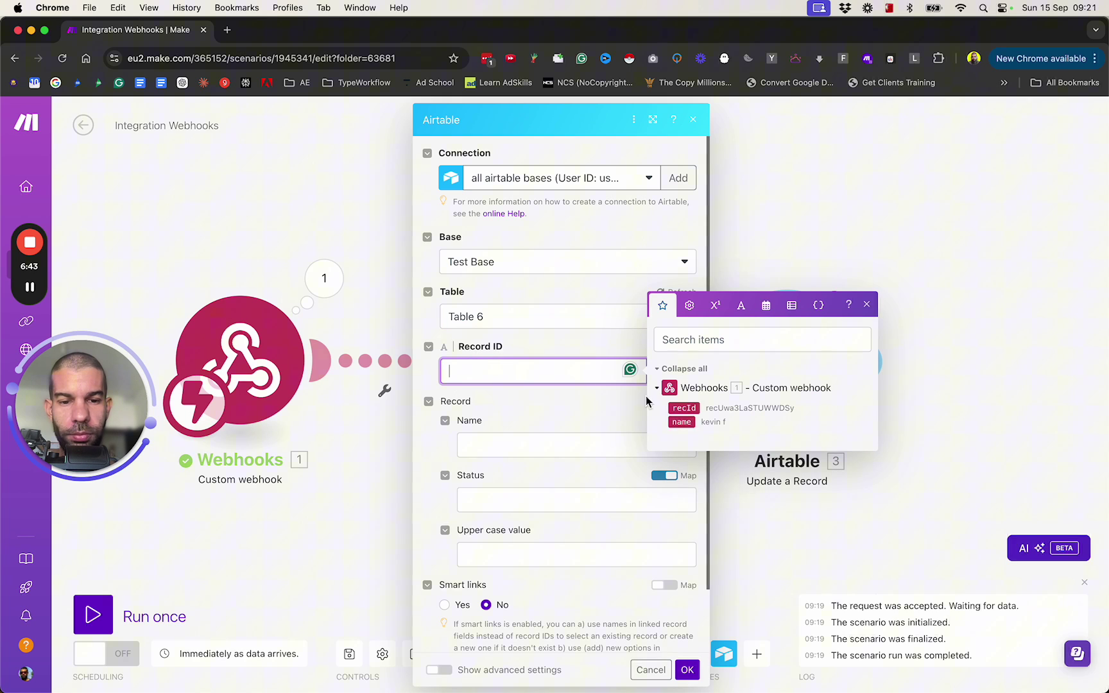
left_click(684, 408)
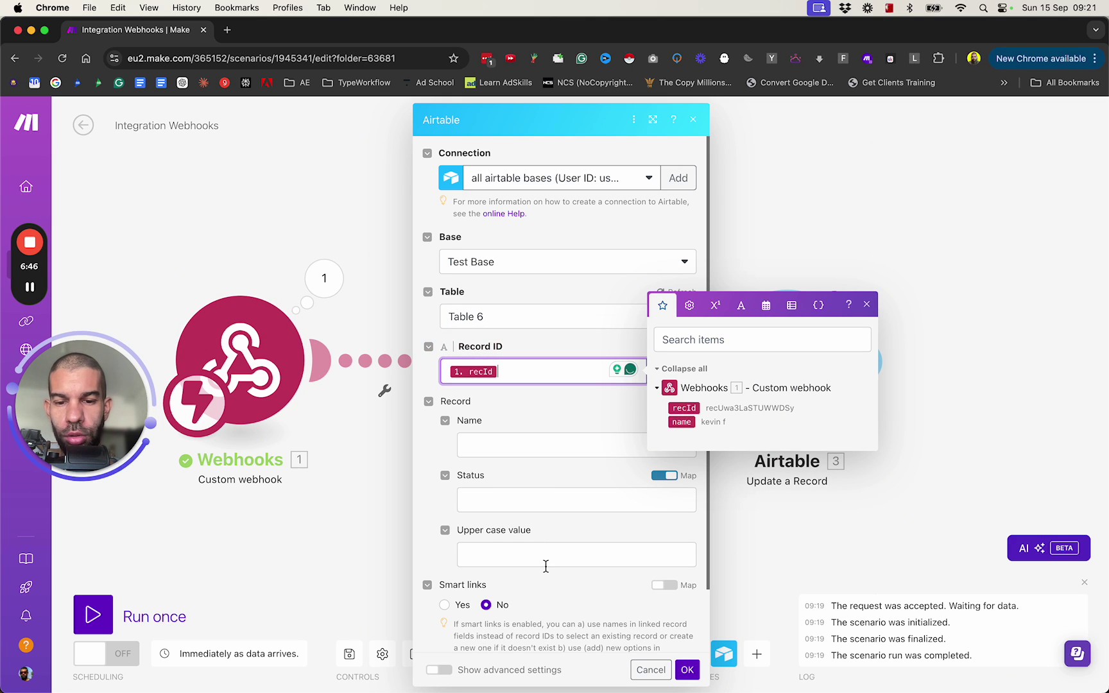
- Set Upper case value to upper(name) and confirm the module
left_click(485, 550)
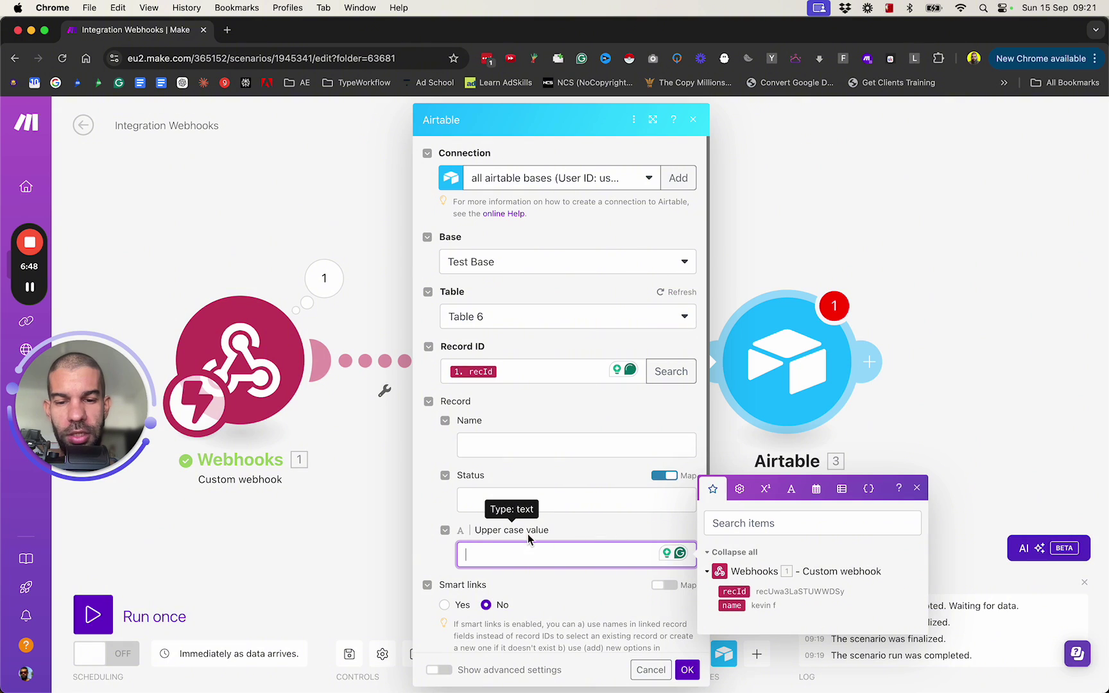
left_click(791, 489)
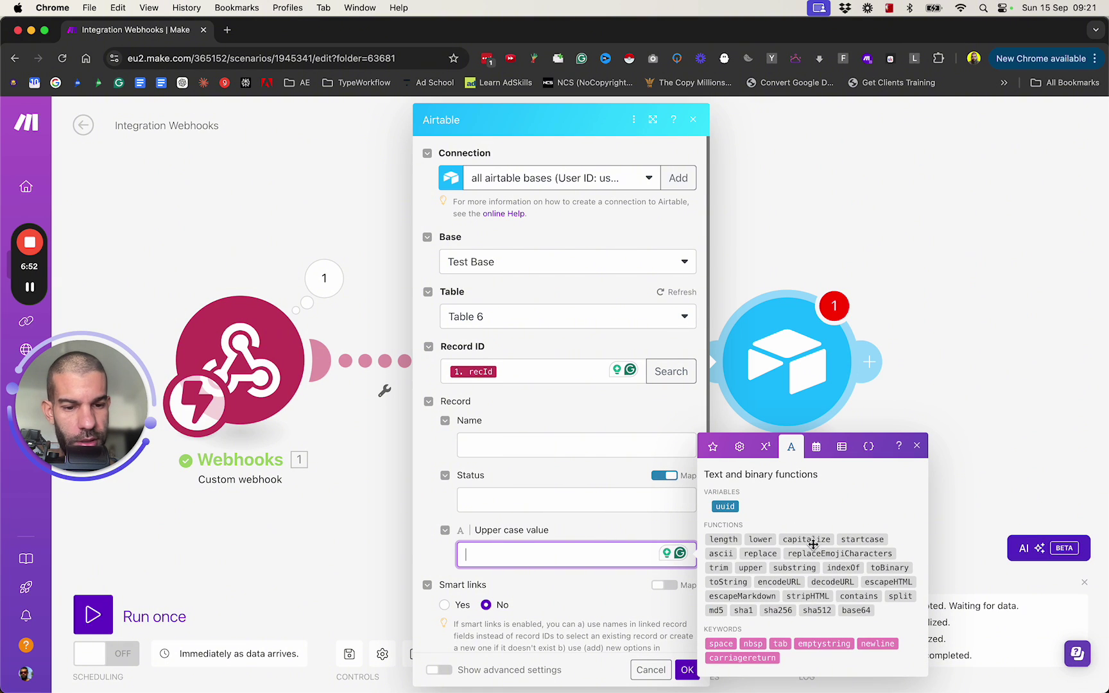
left_click(750, 568)
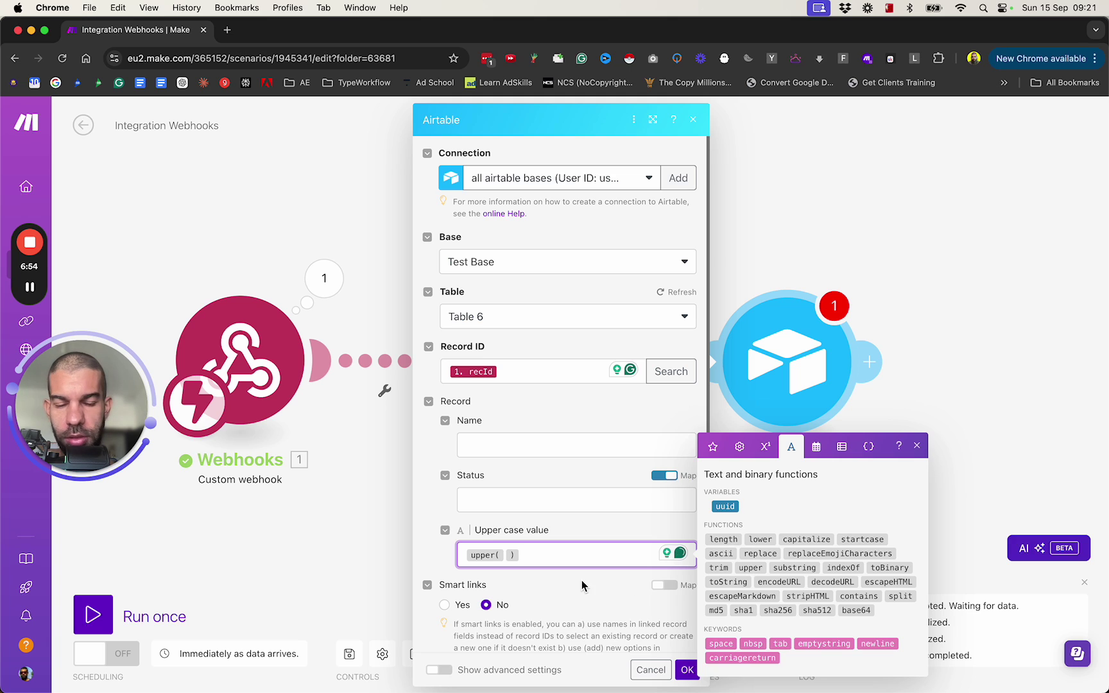
mouse_move(485, 555)
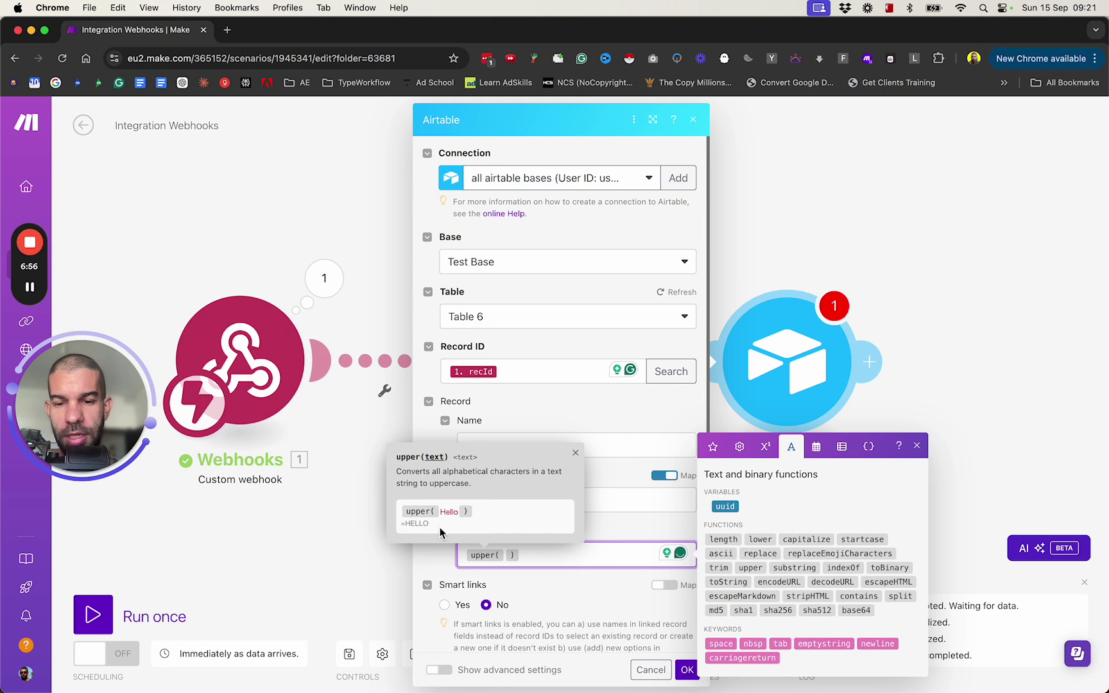
left_click(713, 446)
left_click(732, 606)
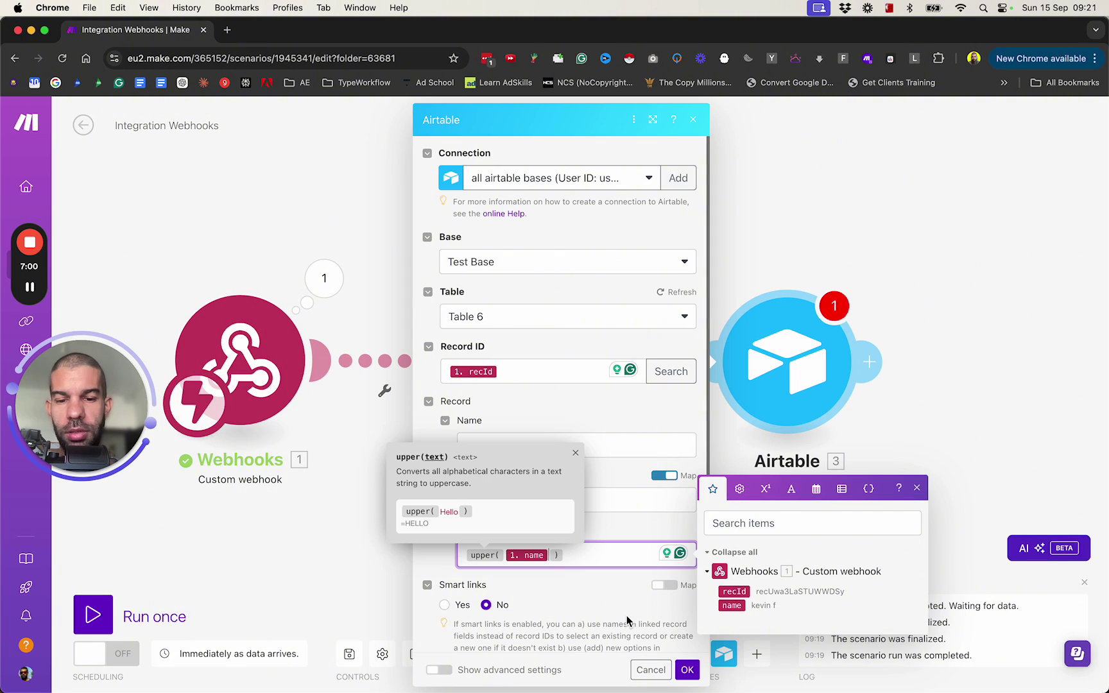
left_click(687, 671)
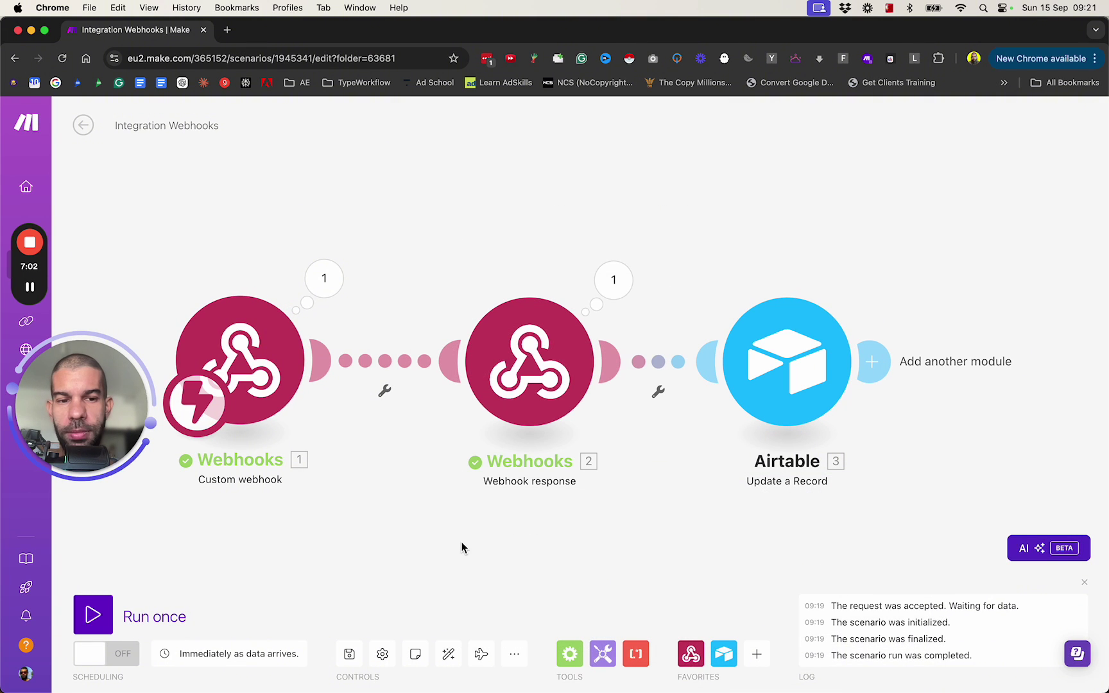
- Save the scenario and start a single run waiting for webhook data
left_click_drag(224, 349, 266, 328)
left_click(349, 653)
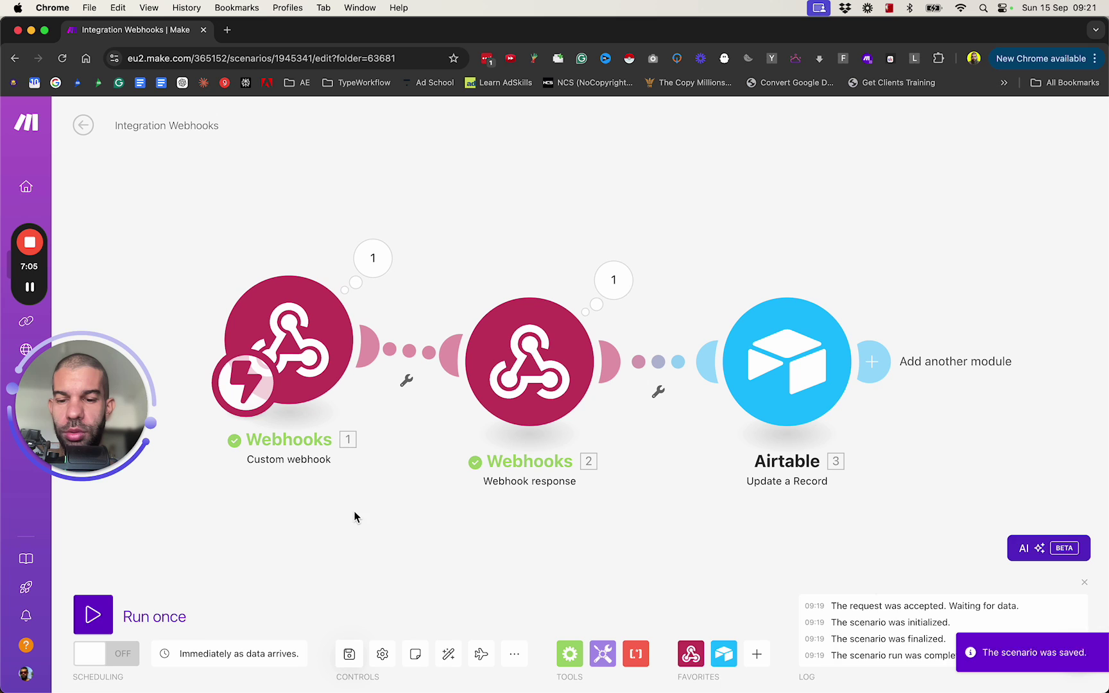
left_click(93, 630)
- Send the first Airtable record to Make, check the result, and add a new record row
key("super+Tab")
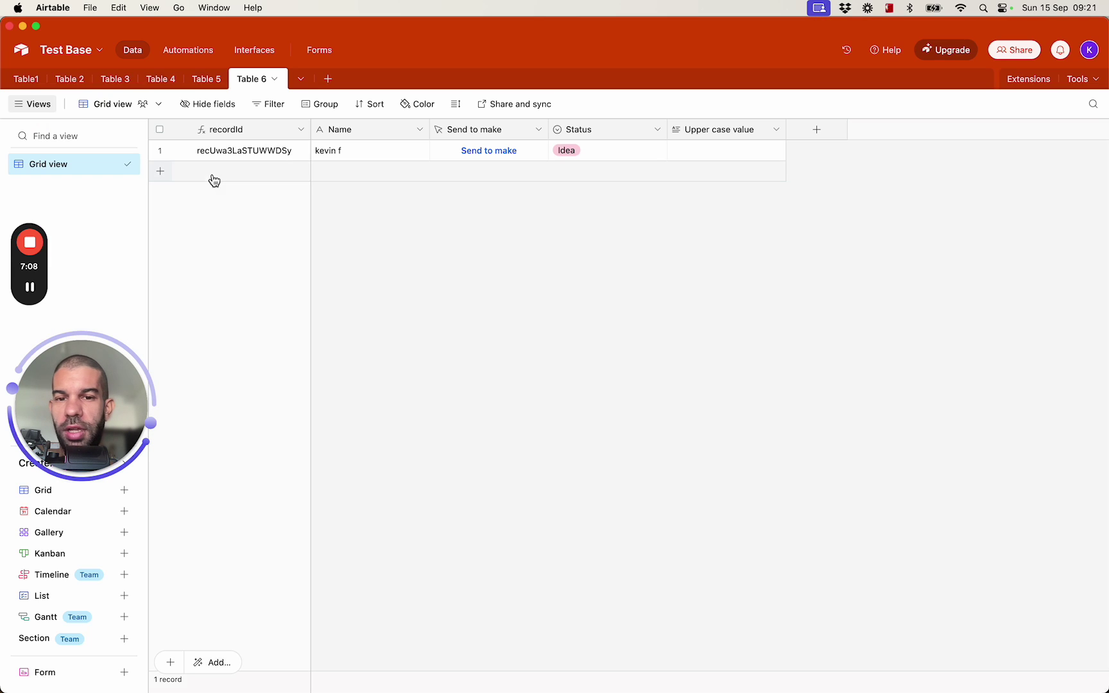
left_click(483, 151)
key("super+Tab")
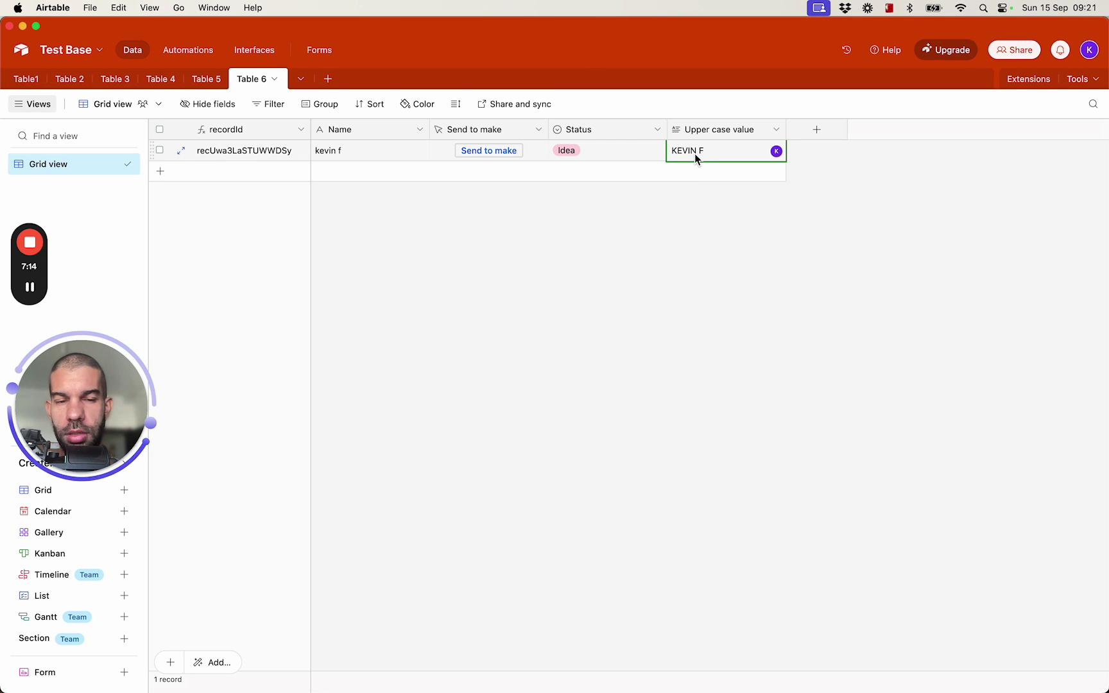
left_click(169, 175)
key("super+Tab")
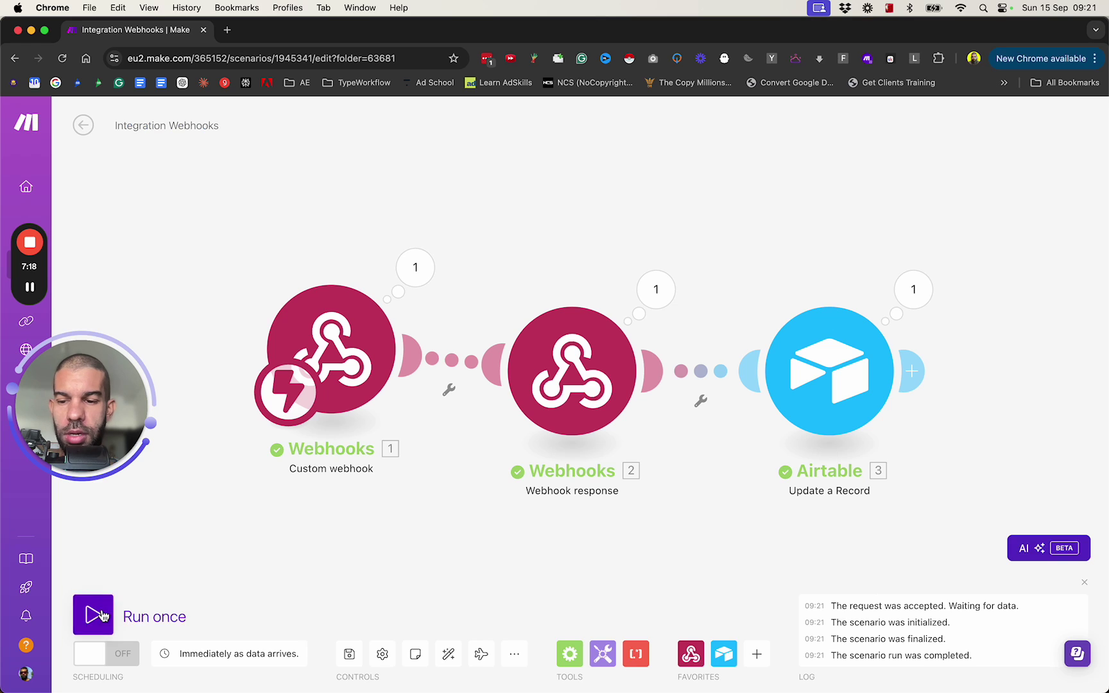
- Start another Make run and give the new Airtable record a placeholder name
left_click(93, 614)
key("super+Tab")
left_click(349, 180)
double_click(350, 185)
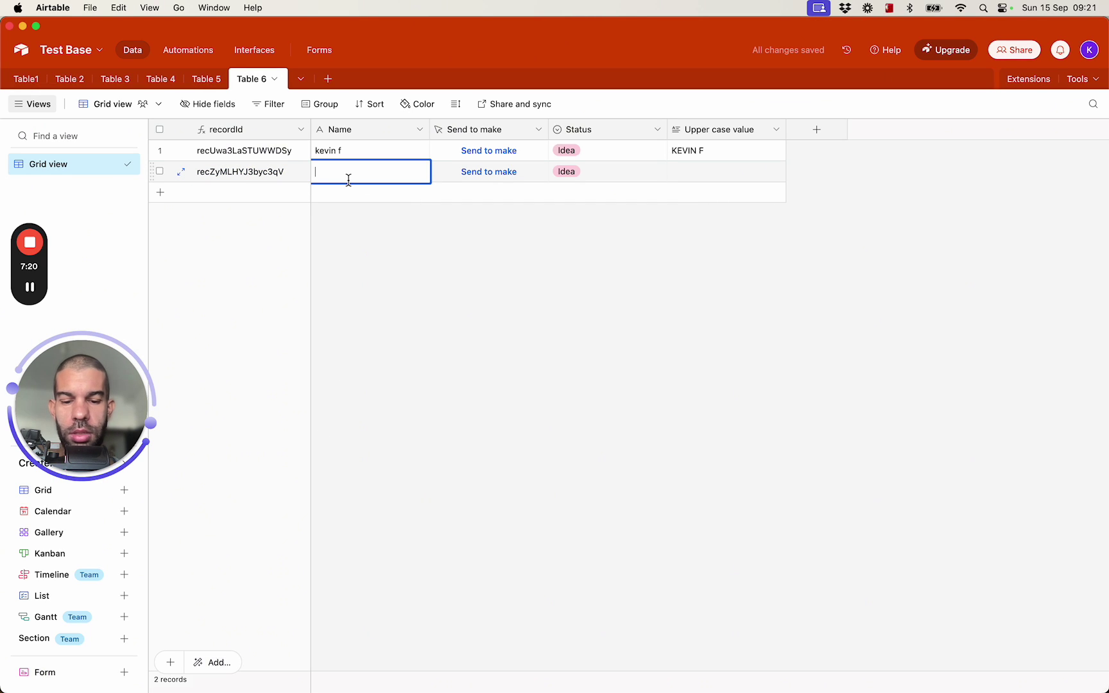
type("lkasjd;f923jfasf;j")
key("Return")
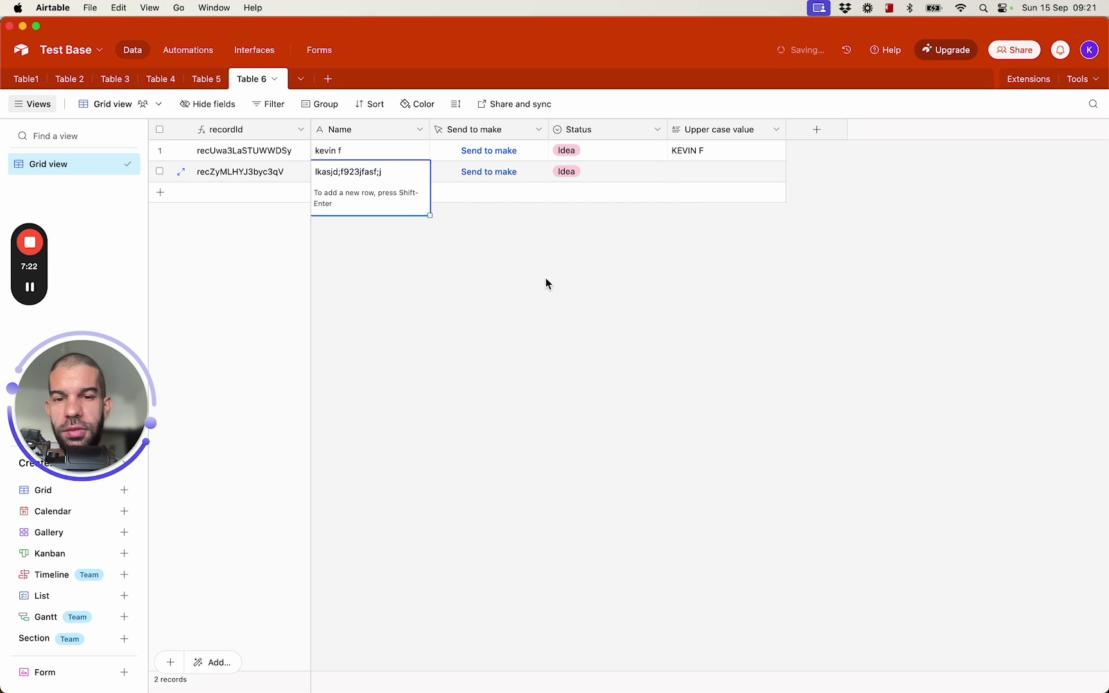
- Send the second record to Make and check the run
left_click(546, 283)
left_click(485, 176)
key("super+Tab")
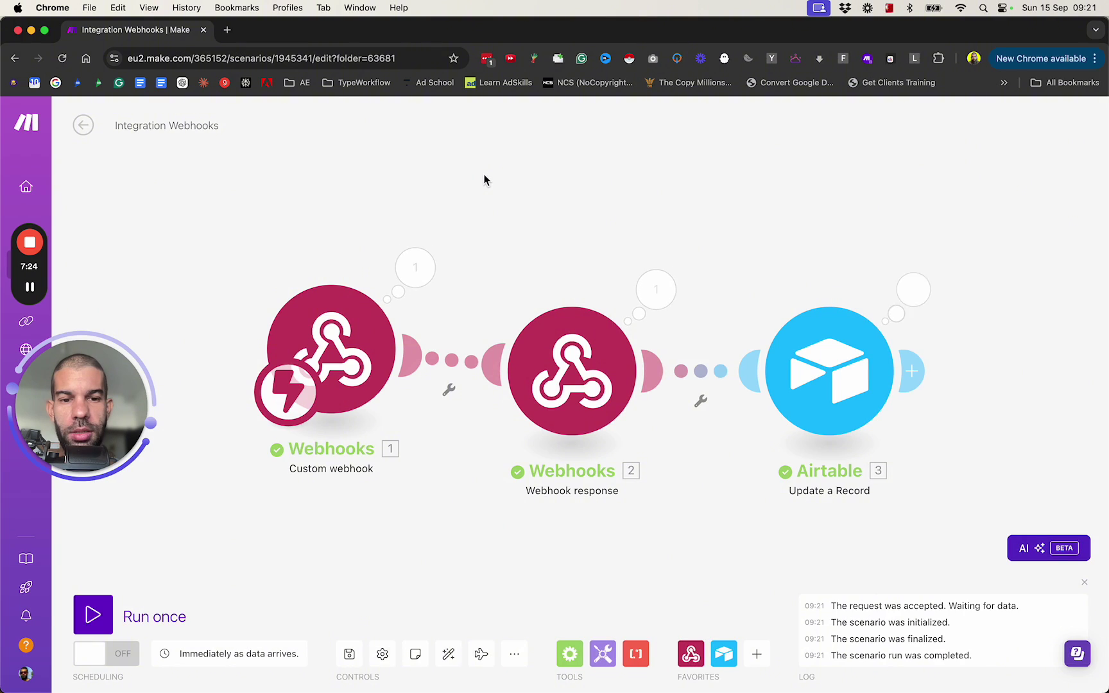
key("super+Tab")
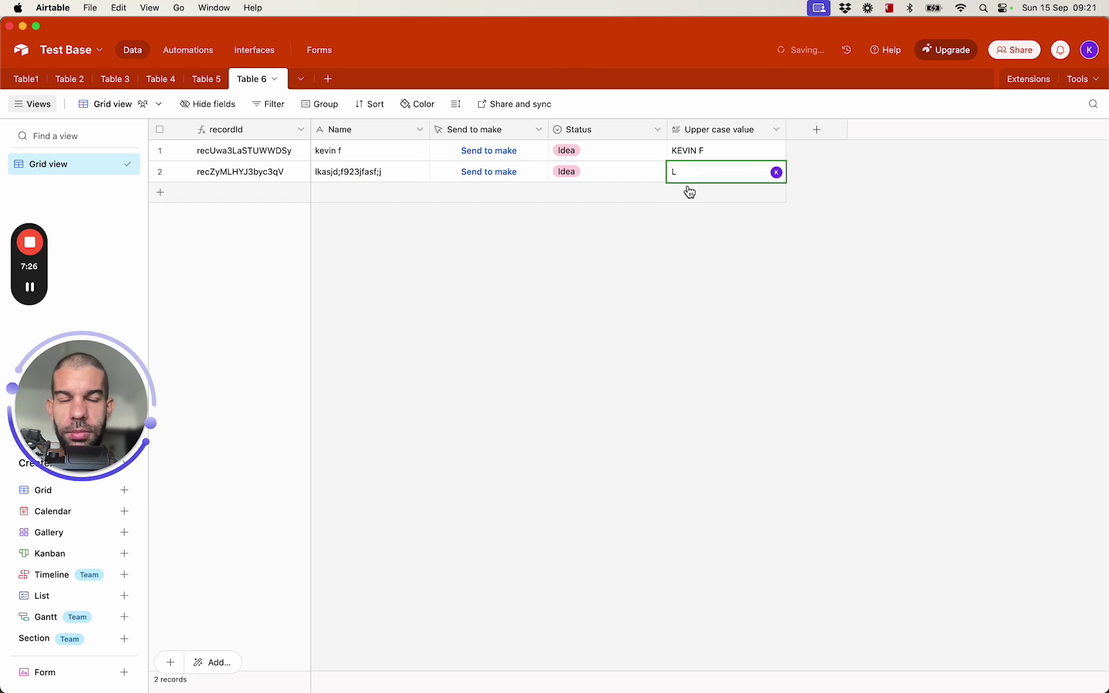
- Rename the second record to mjfdasj, resend it, and confirm Upper case value reads MJ
double_click(332, 174)
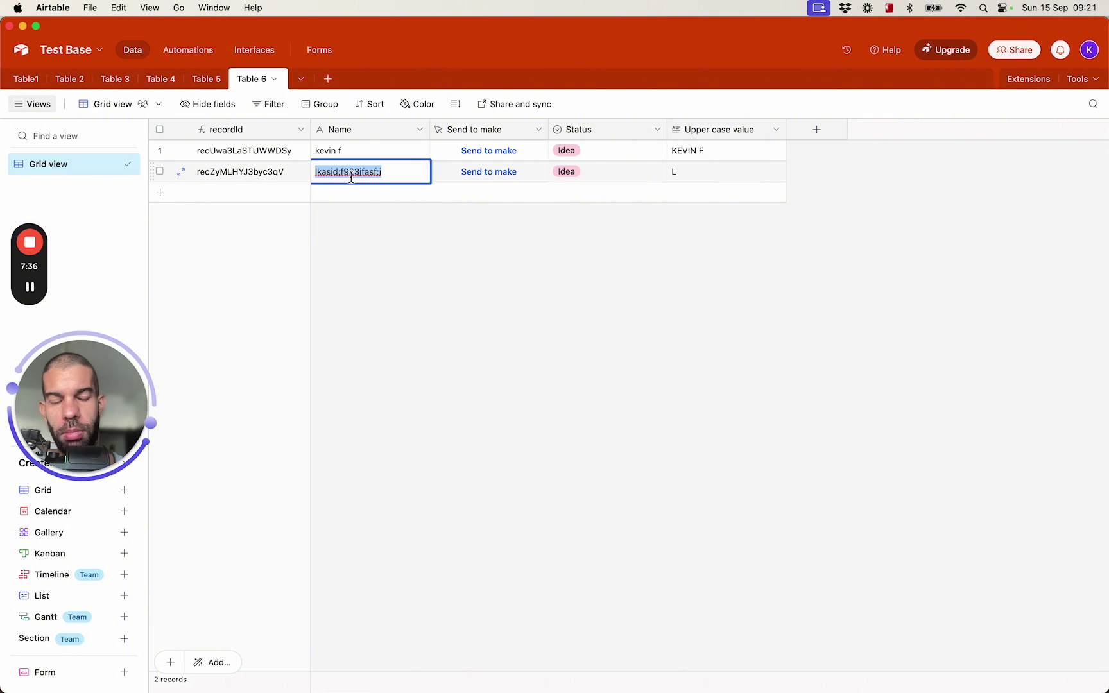
type("m")
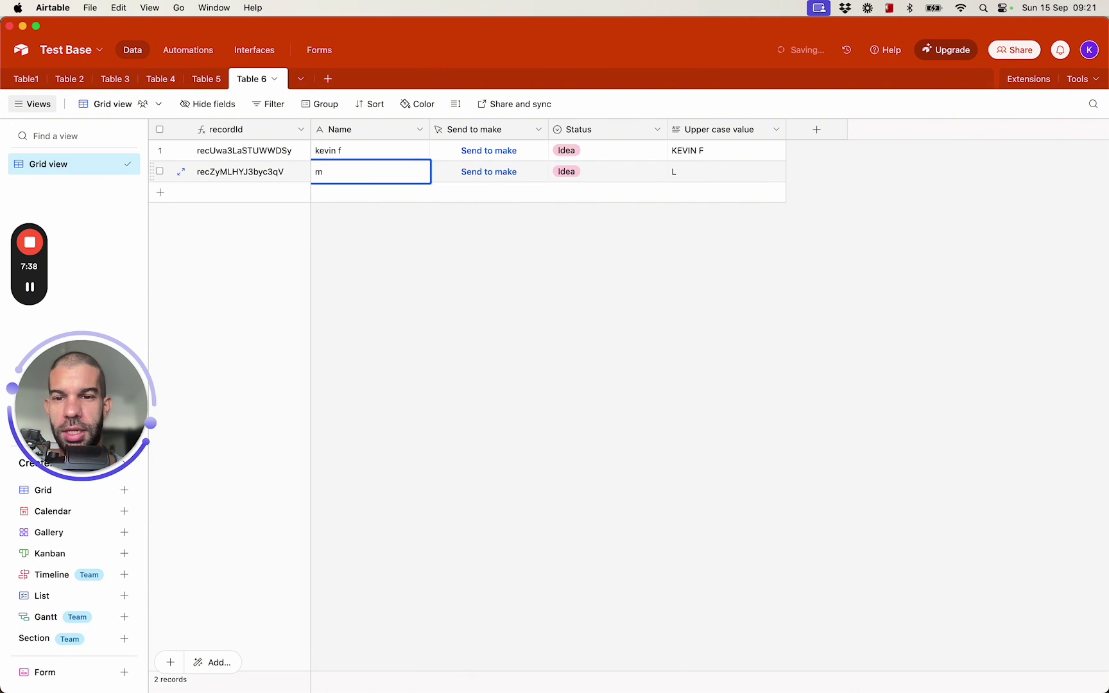
type("jfdasji jaiejfidfjl asdlfjjas")
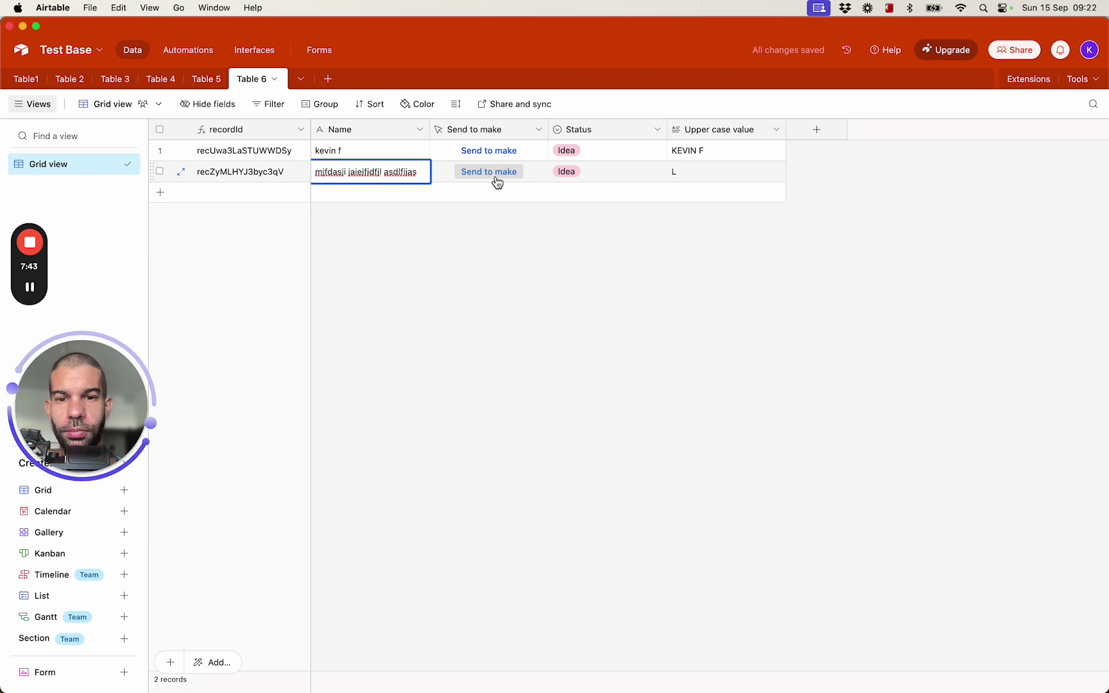
left_click(498, 183)
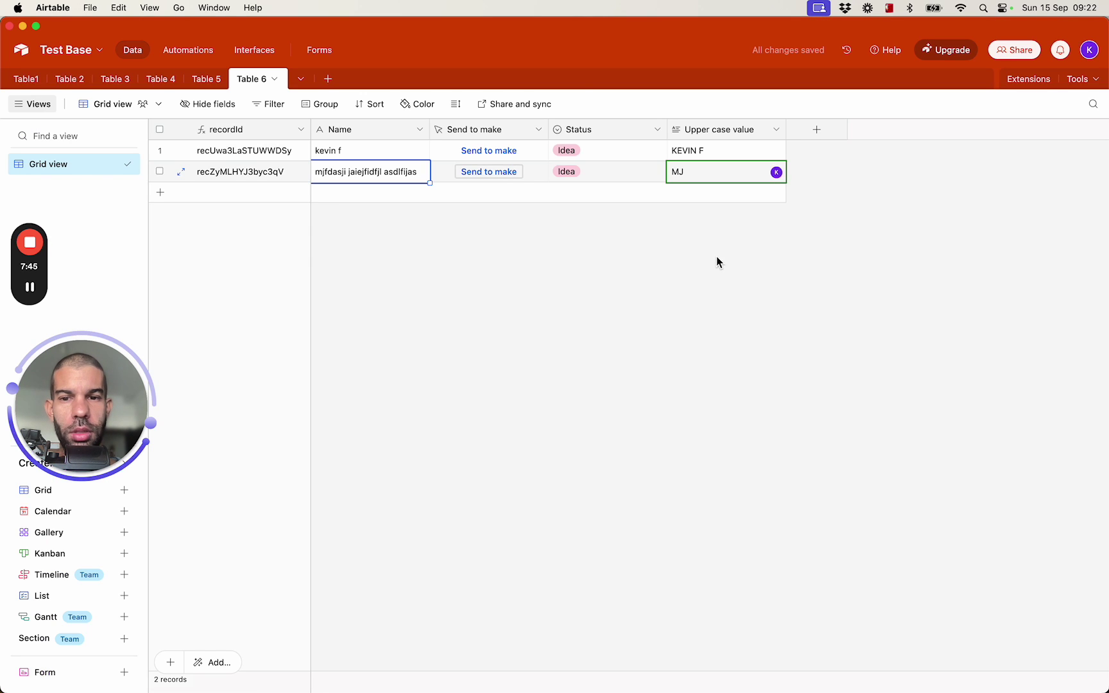
left_click(689, 257)
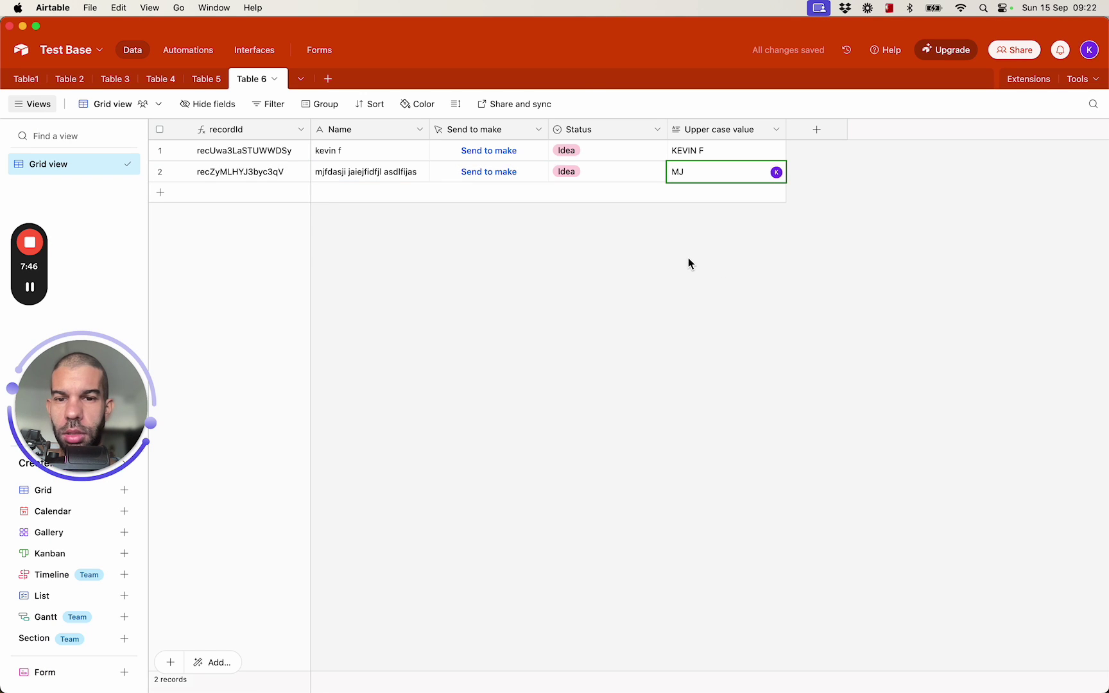
double_click(728, 176)
left_click(643, 303)
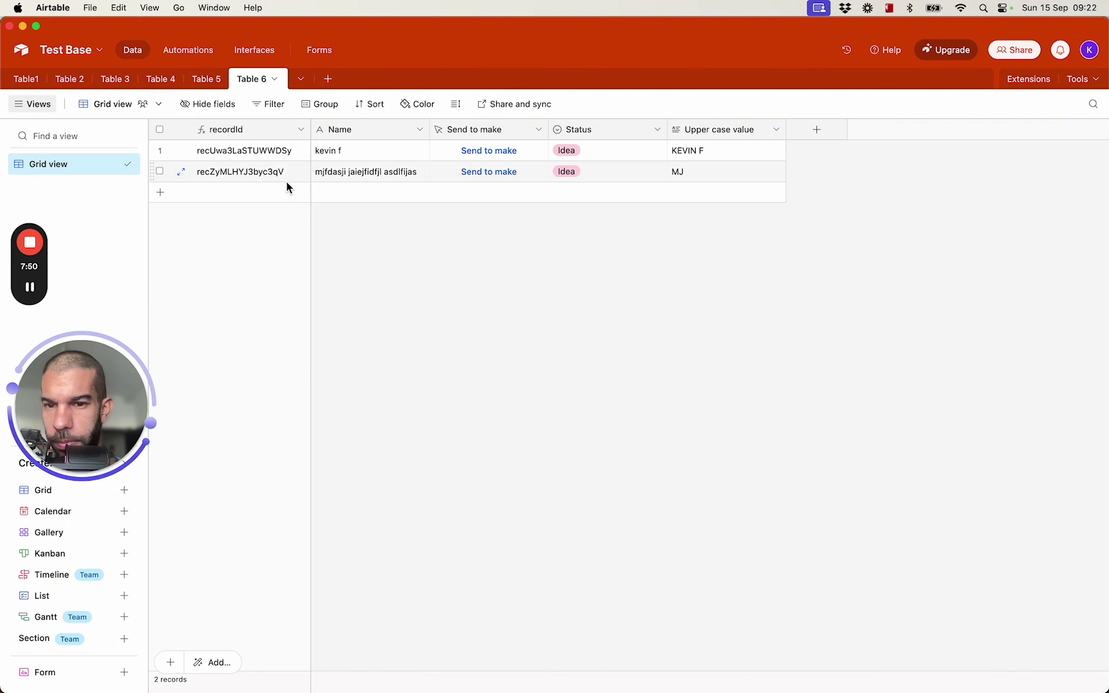
key("super+Tab")
left_click(897, 298)
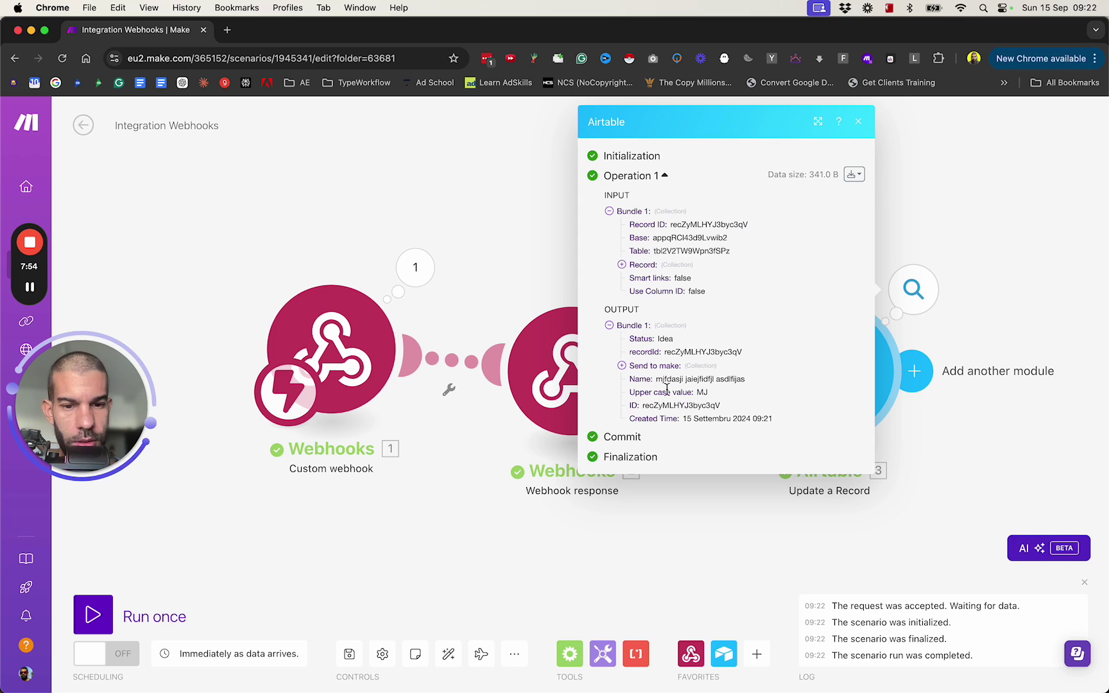
left_click(622, 365)
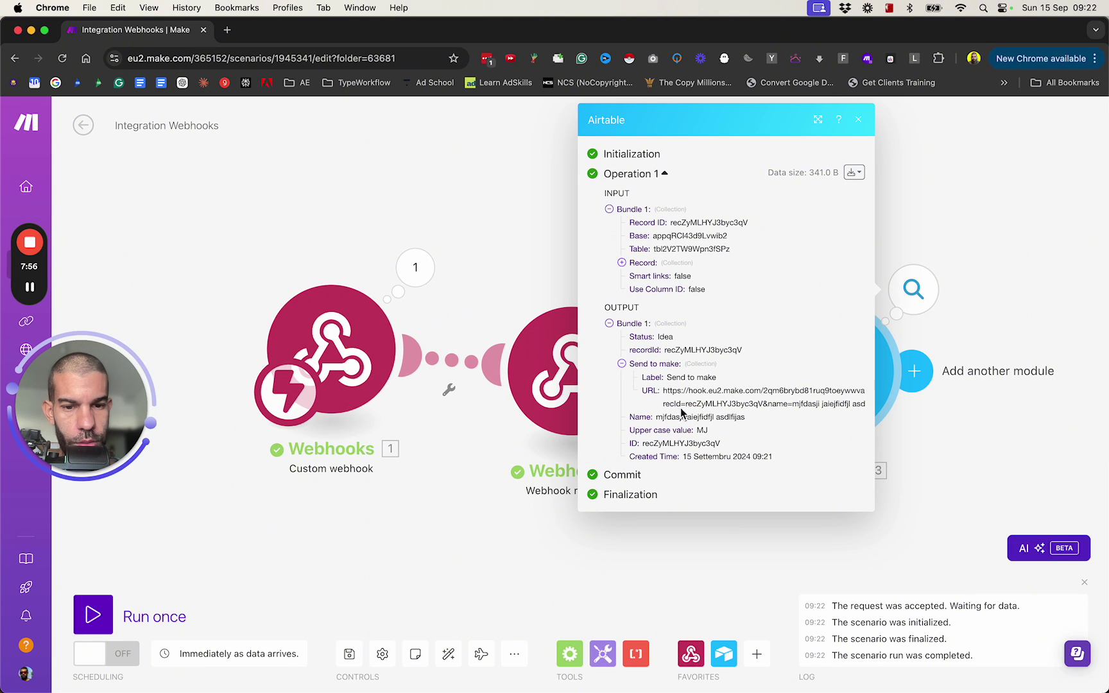
left_click(622, 263)
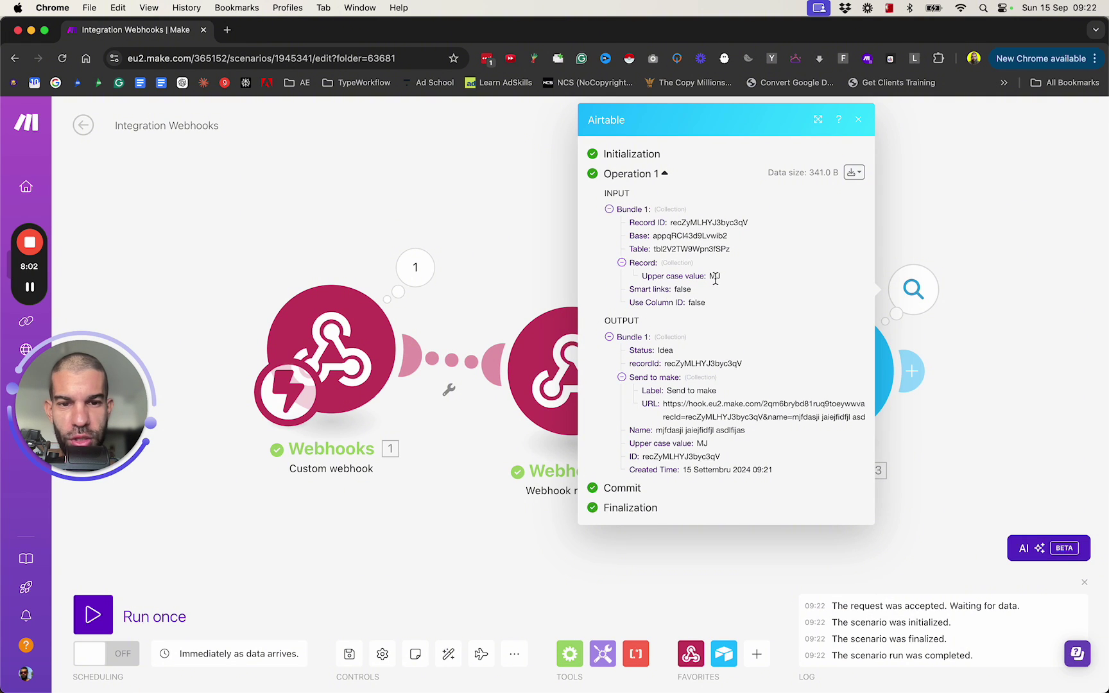
left_click(490, 281)
left_click(402, 278)
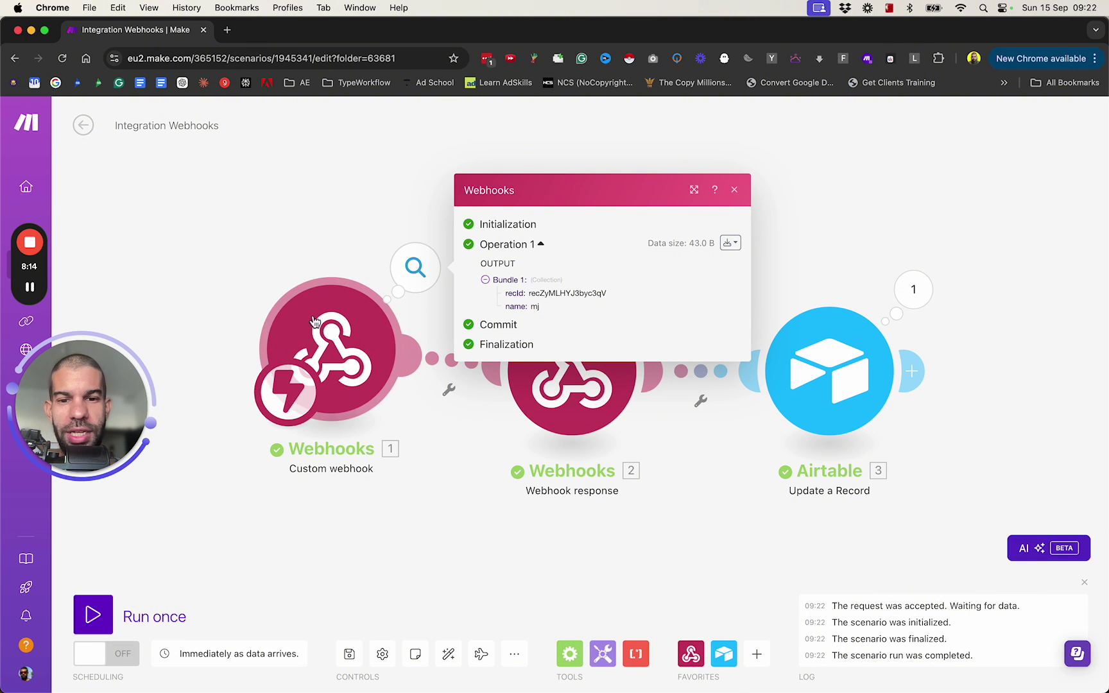
key("super+Tab")
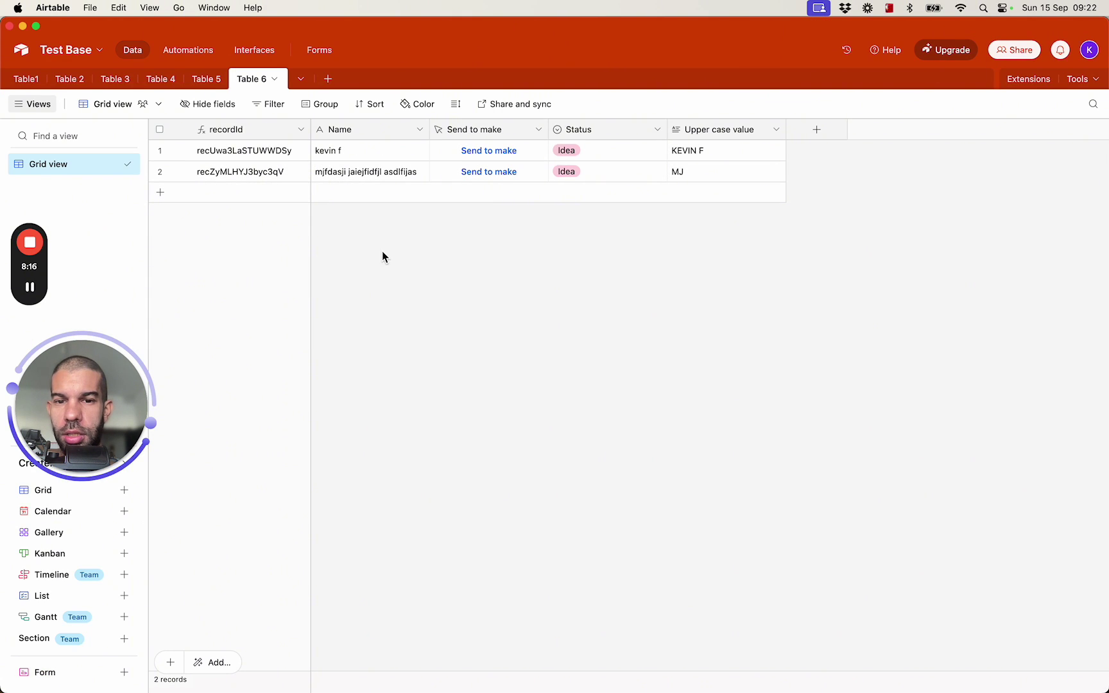
key("super+Tab")
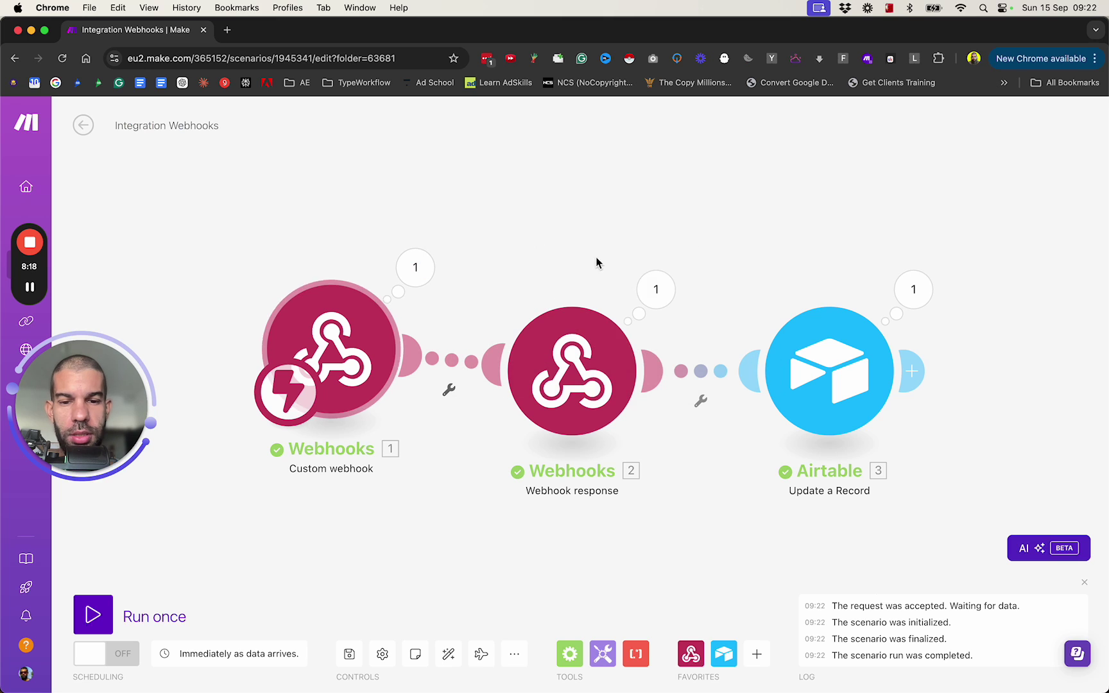
left_click_drag(322, 333, 324, 350)
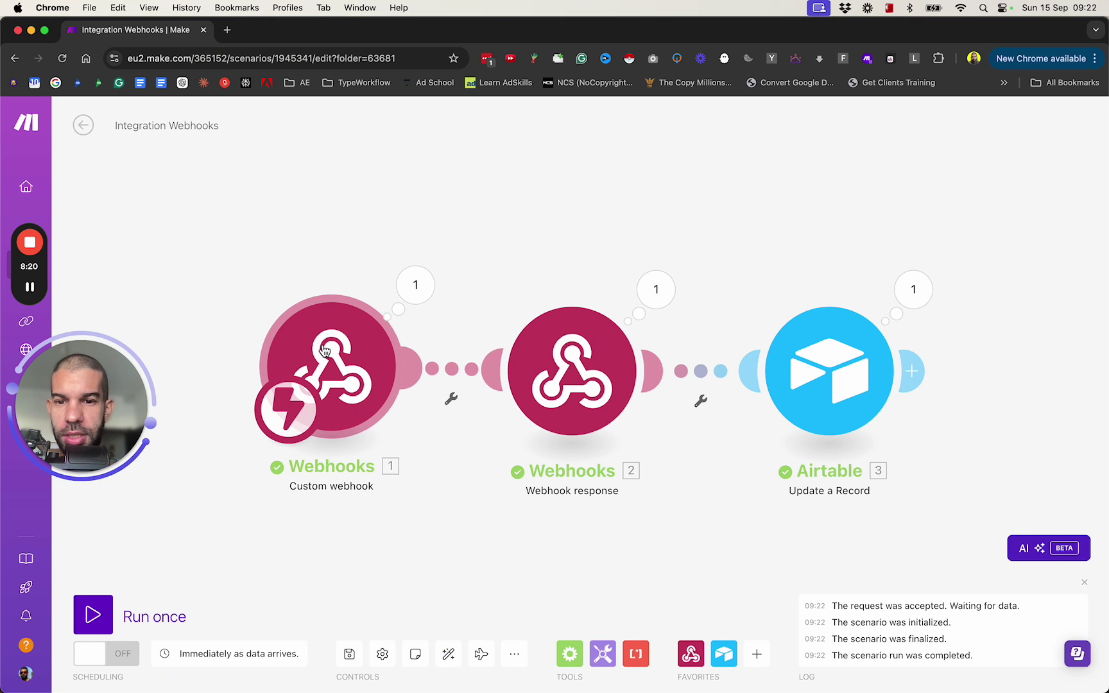
left_click(325, 350)
key("Escape")
left_click(414, 283)
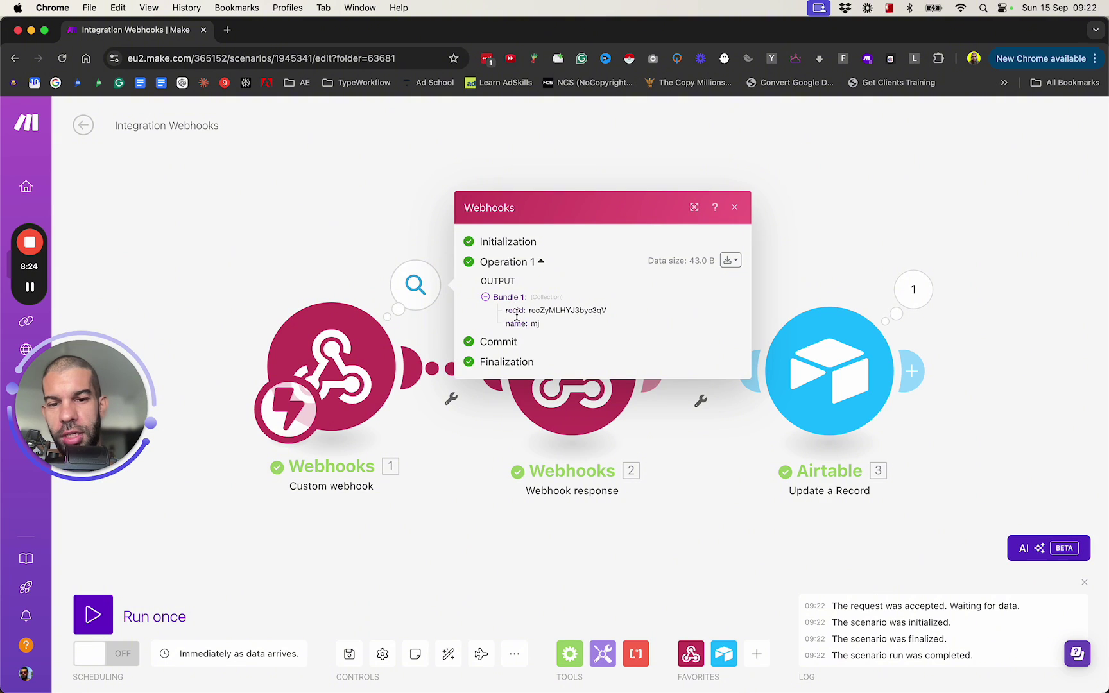
left_click(312, 291)
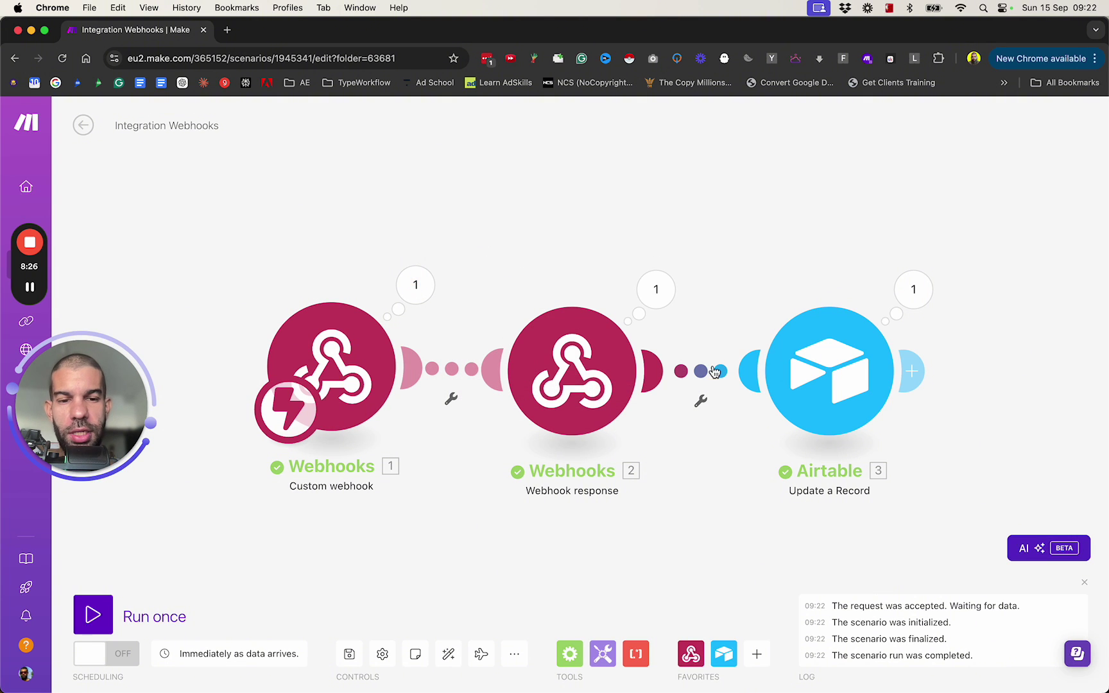
key("super+Tab")
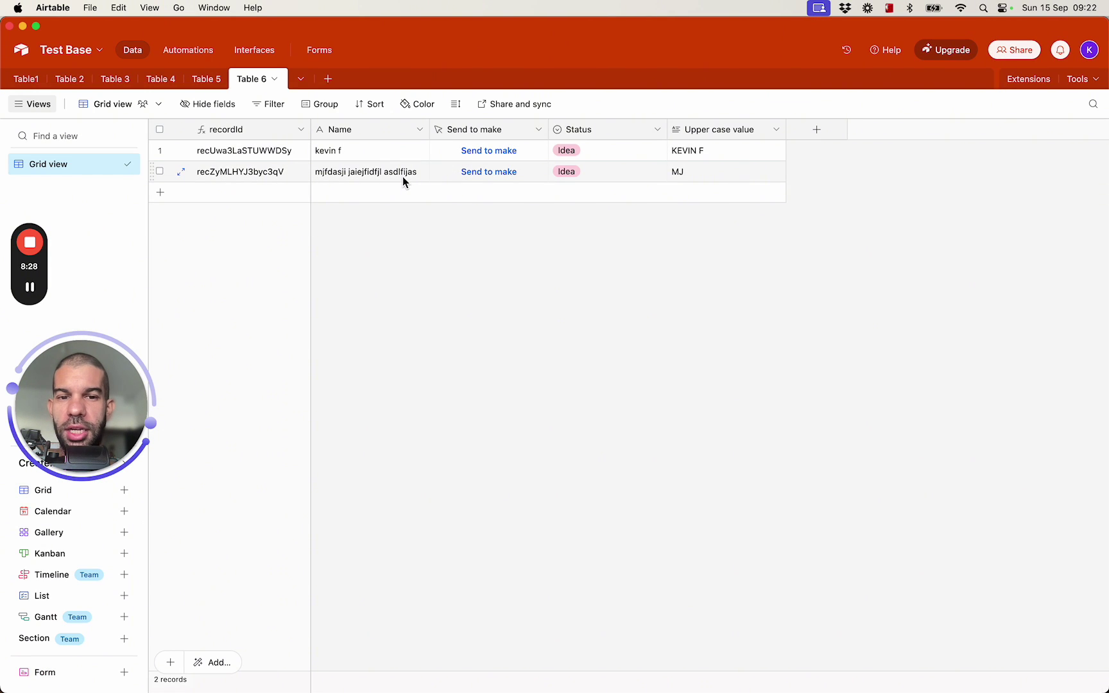
key("super+Tab")
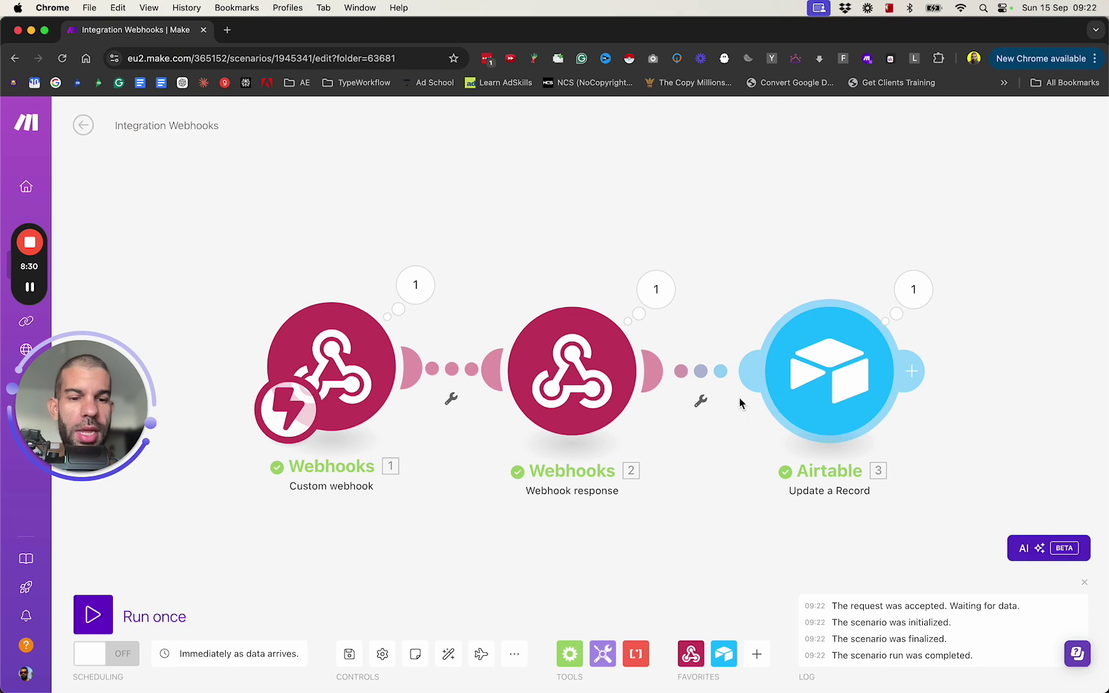
left_click(828, 407)
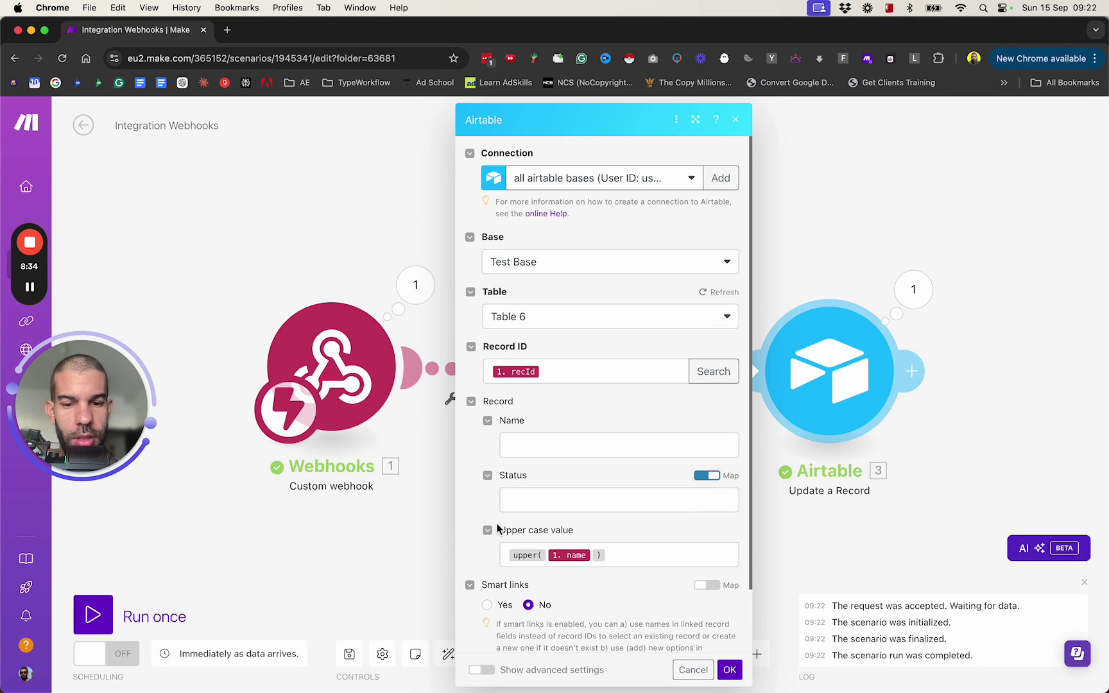
left_click(693, 670)
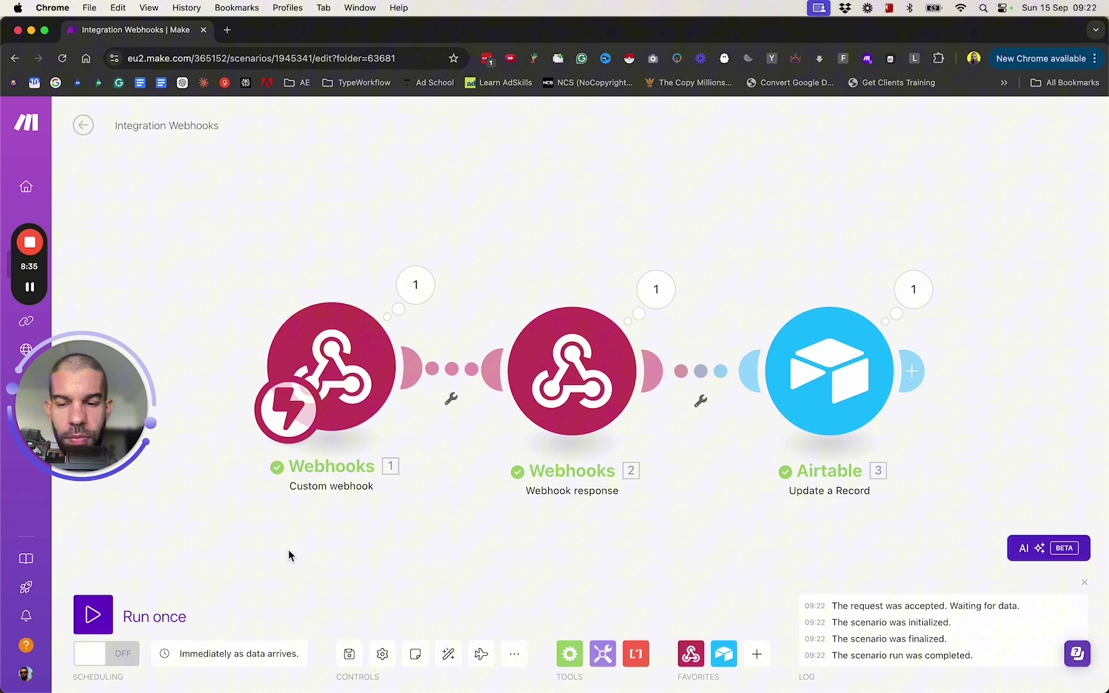
- Run the Make scenario once, then send Airtable's second record to the webhook
left_click(100, 631)
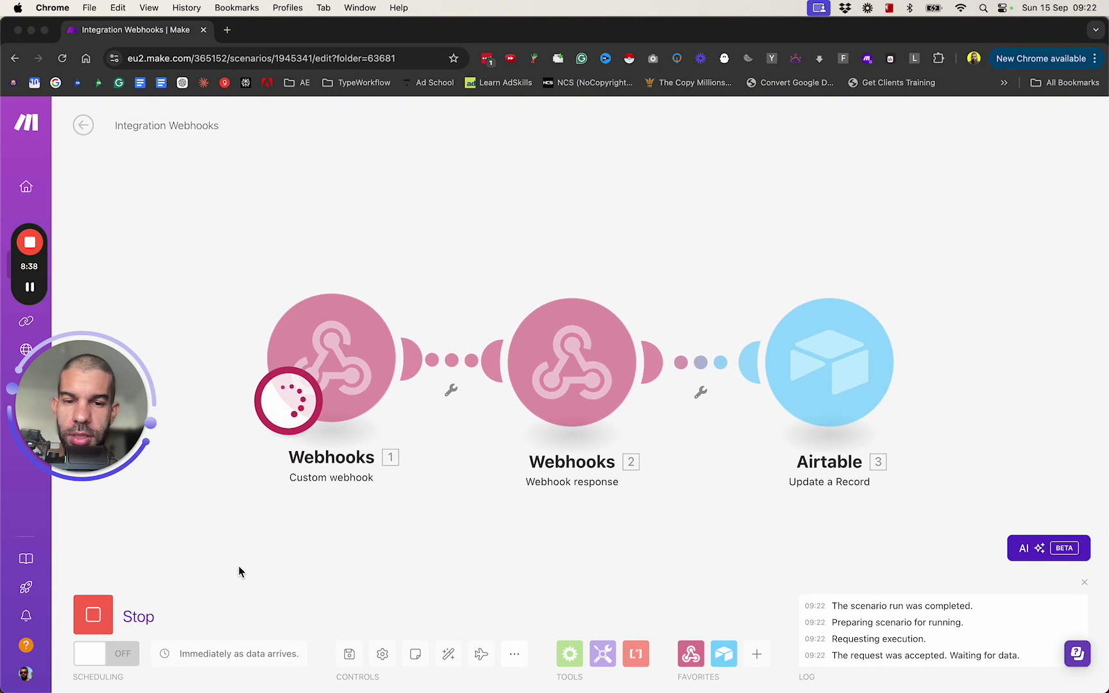
key("super+Tab")
left_click(487, 173)
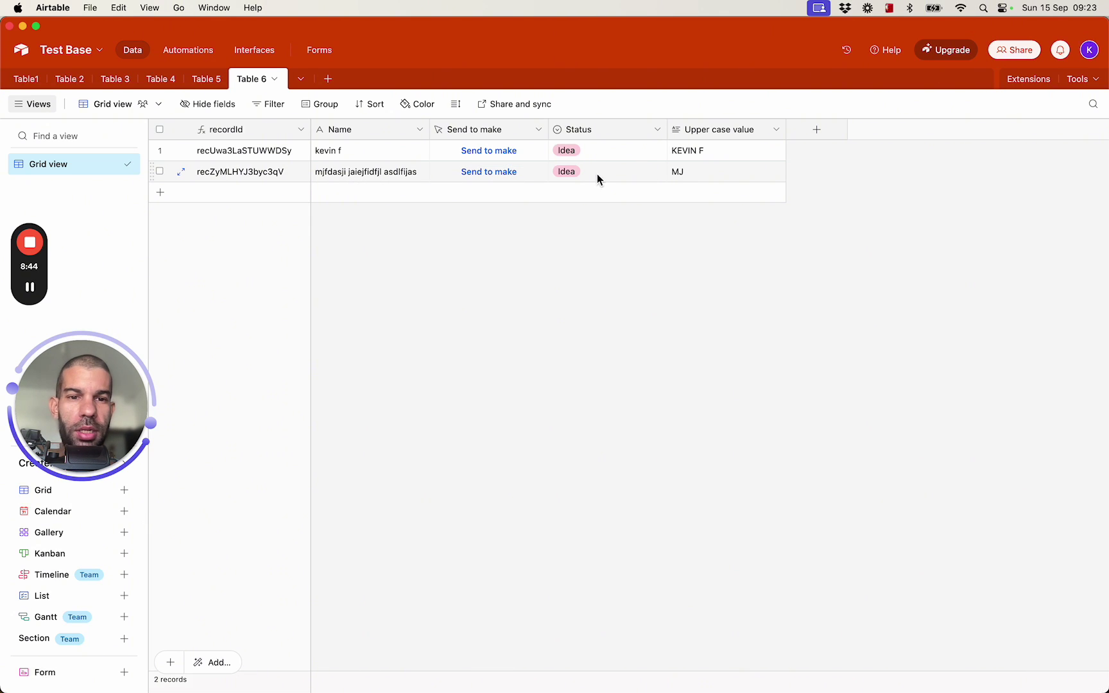
- Resend row 2 so its Upper case value becomes the full name in capitals
left_click(489, 172)
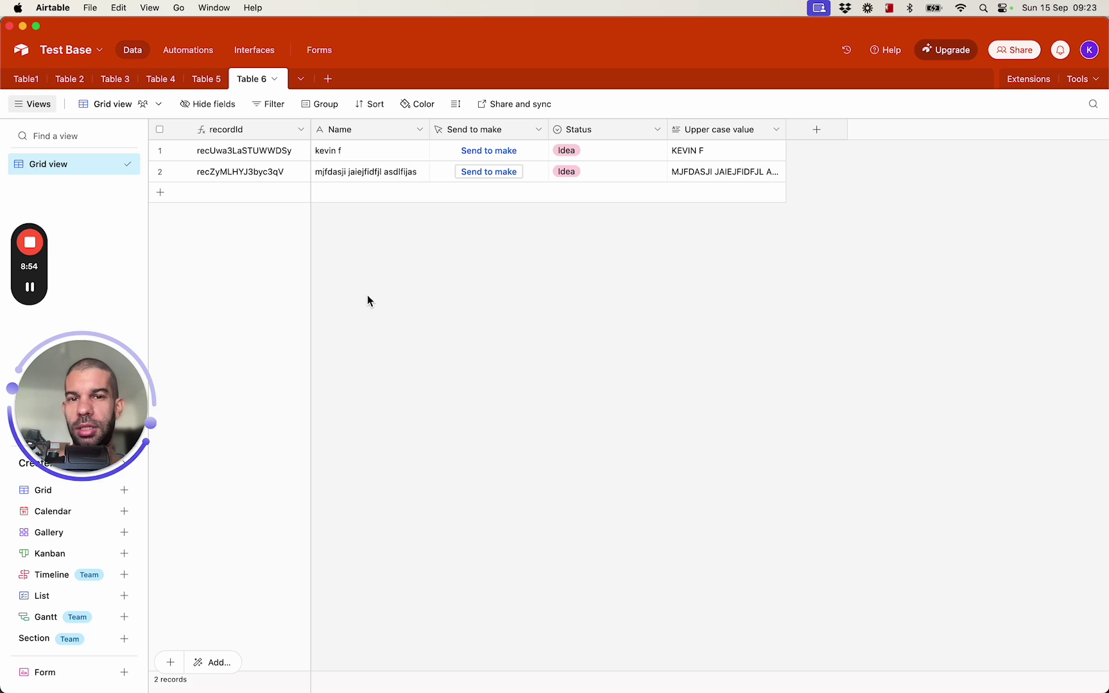
key("super+Tab")
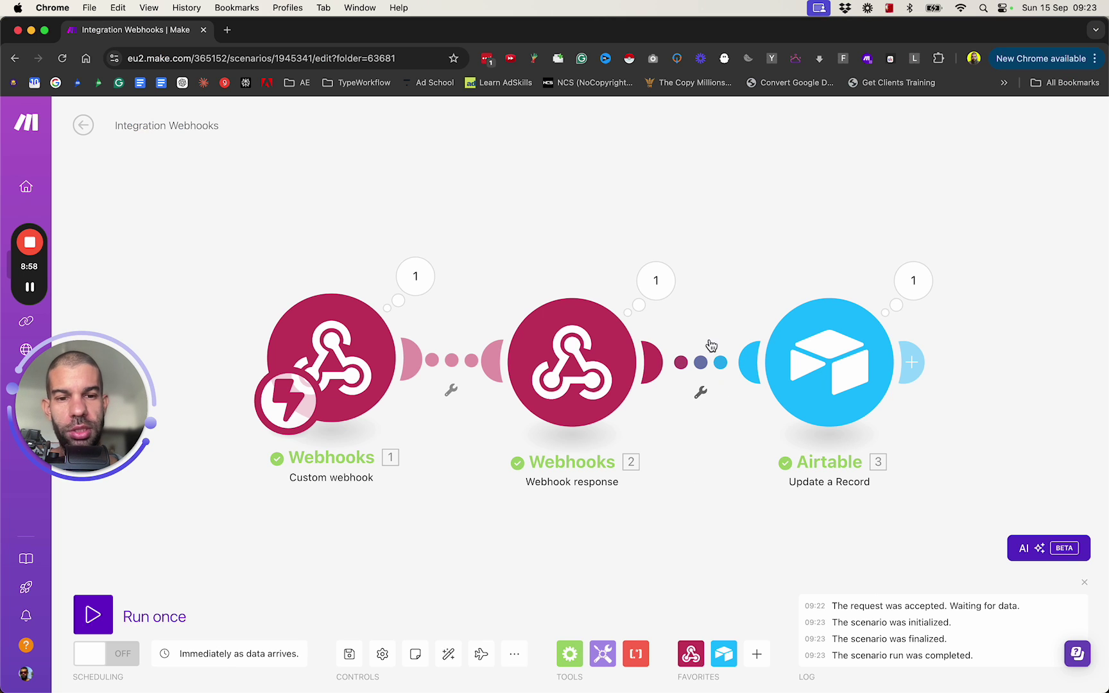
- Insert a Sleep module with a 5-second delay before the Airtable step
left_click(700, 366)
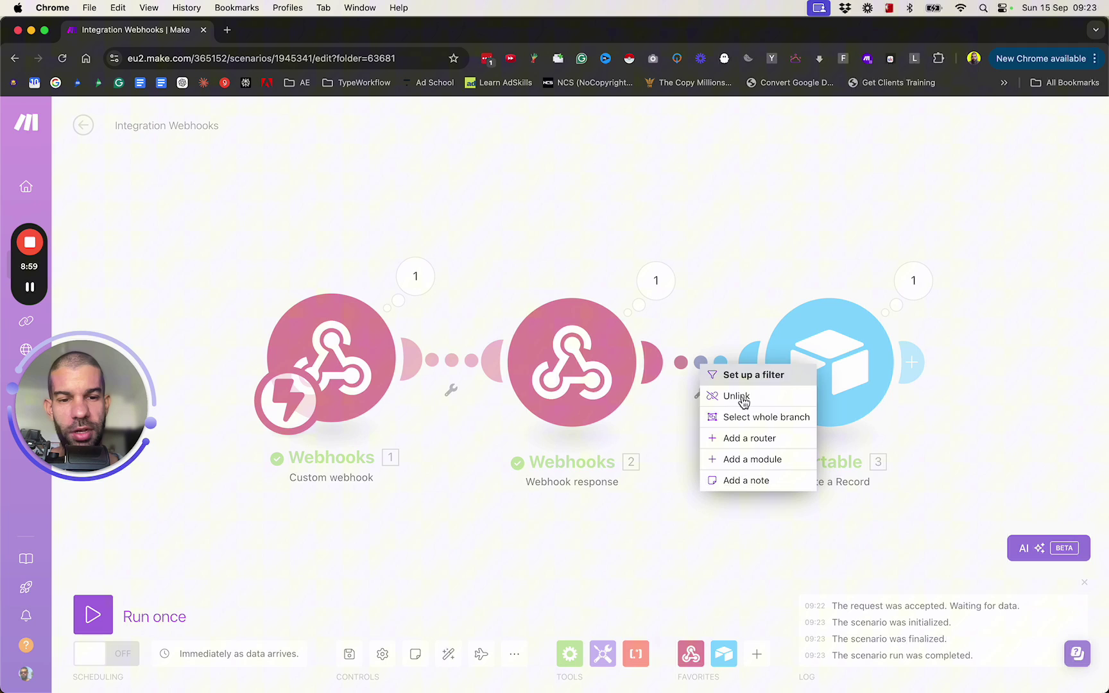
left_click(739, 457)
type("sleep")
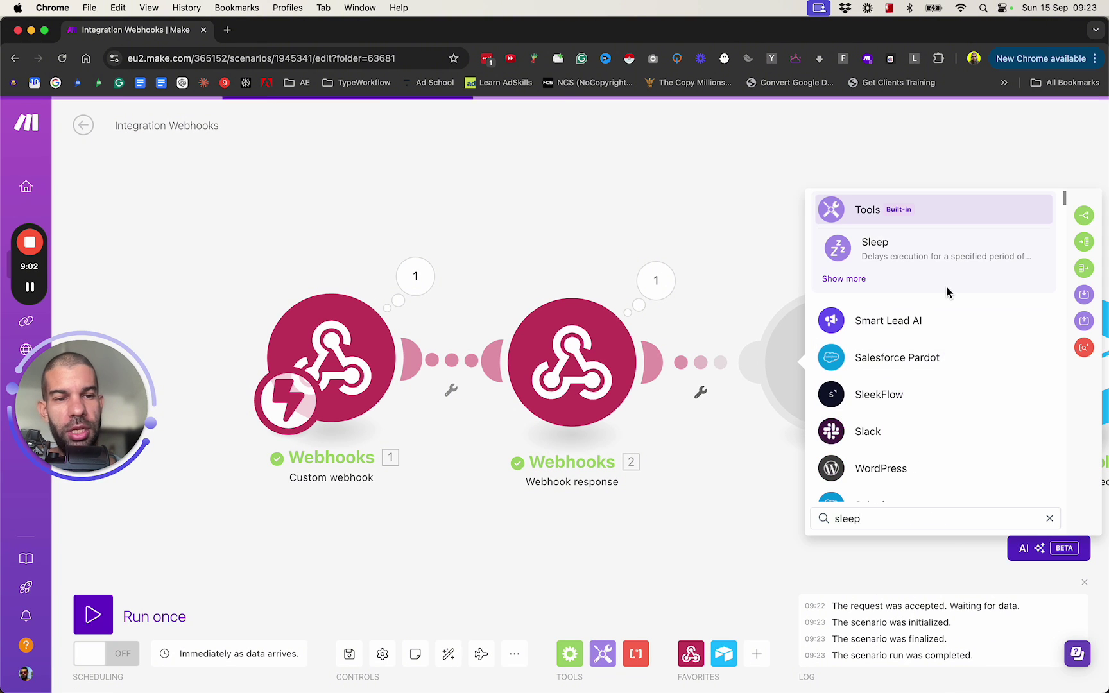
left_click(937, 257)
left_click(582, 350)
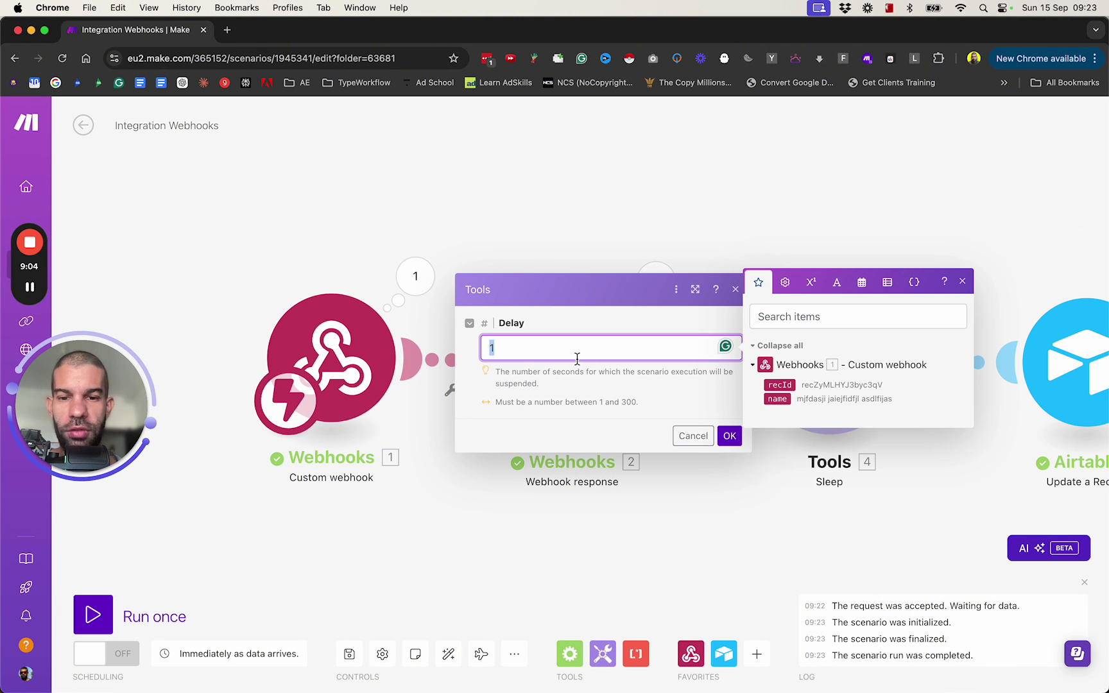
key("BackSpace")
type("5")
left_click(728, 436)
- Insert an unconfigured Airtable Get a Record module between Sleep and Update a Record
left_click_drag(747, 475, 560, 483)
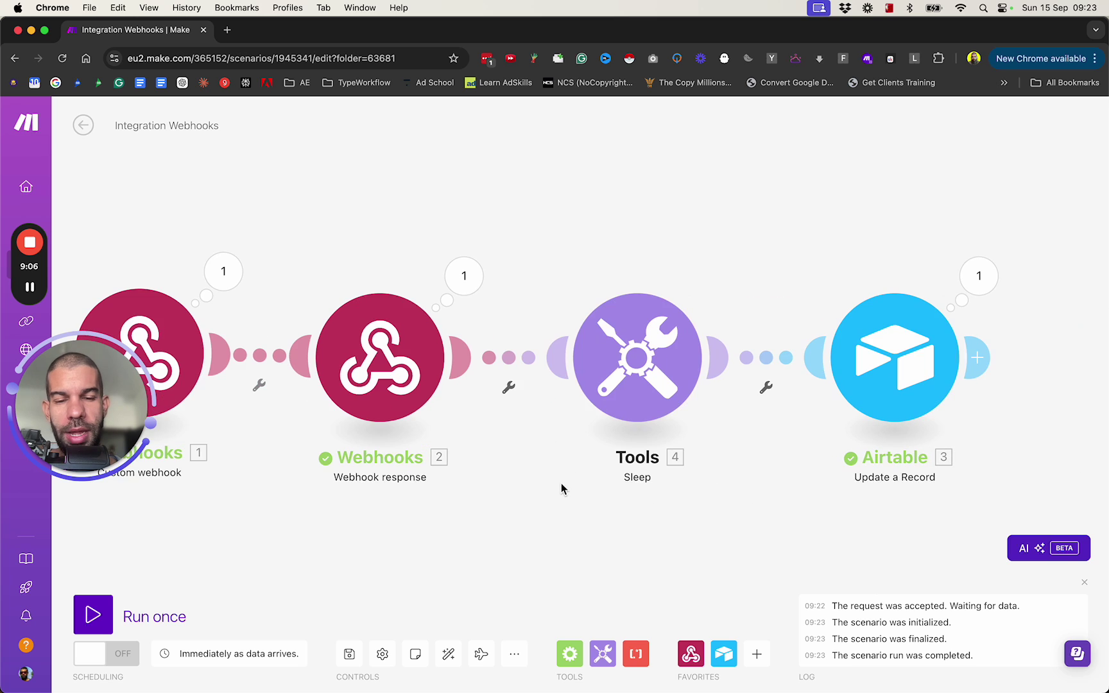
left_click_drag(862, 359, 977, 358)
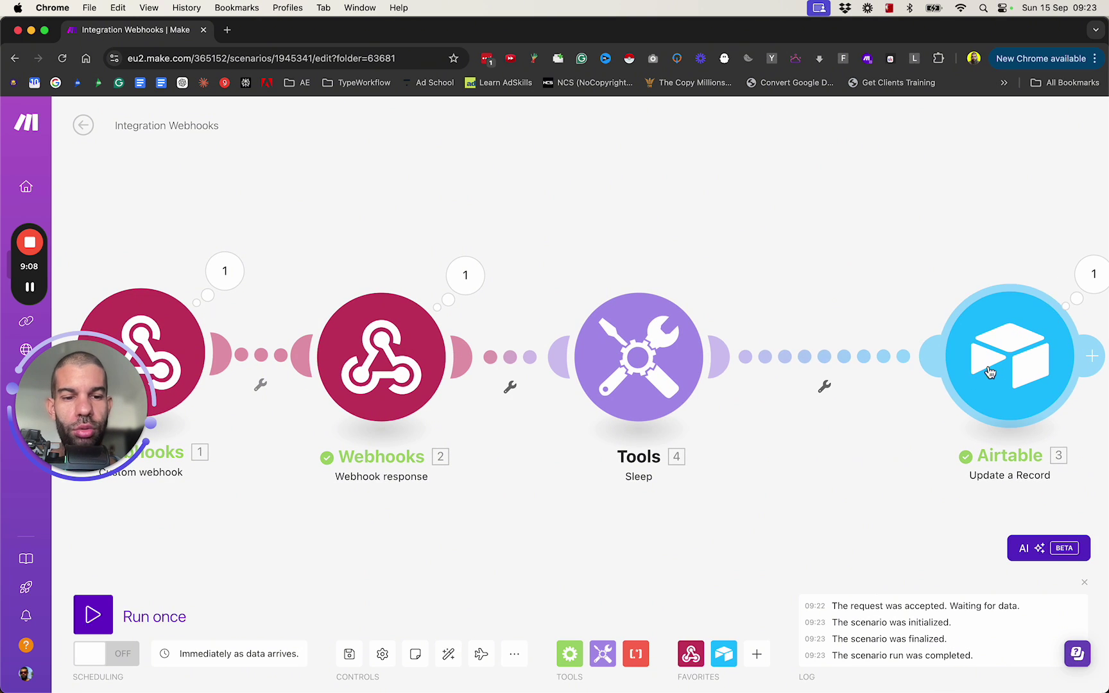
right_click(819, 358)
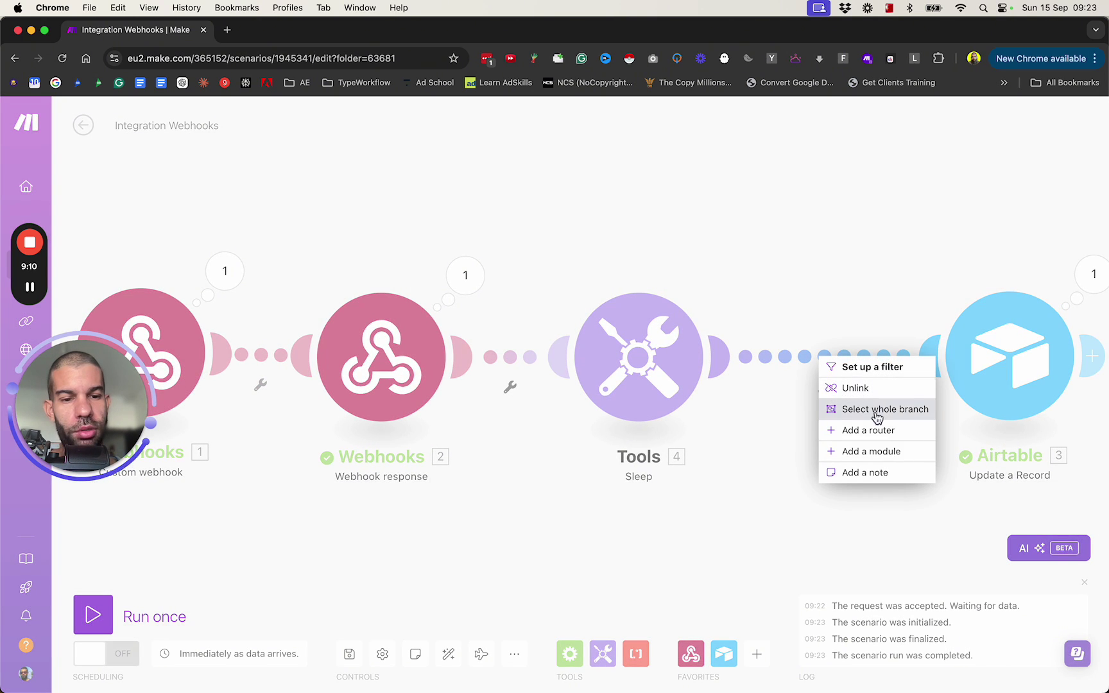
left_click(871, 451)
left_click(538, 287)
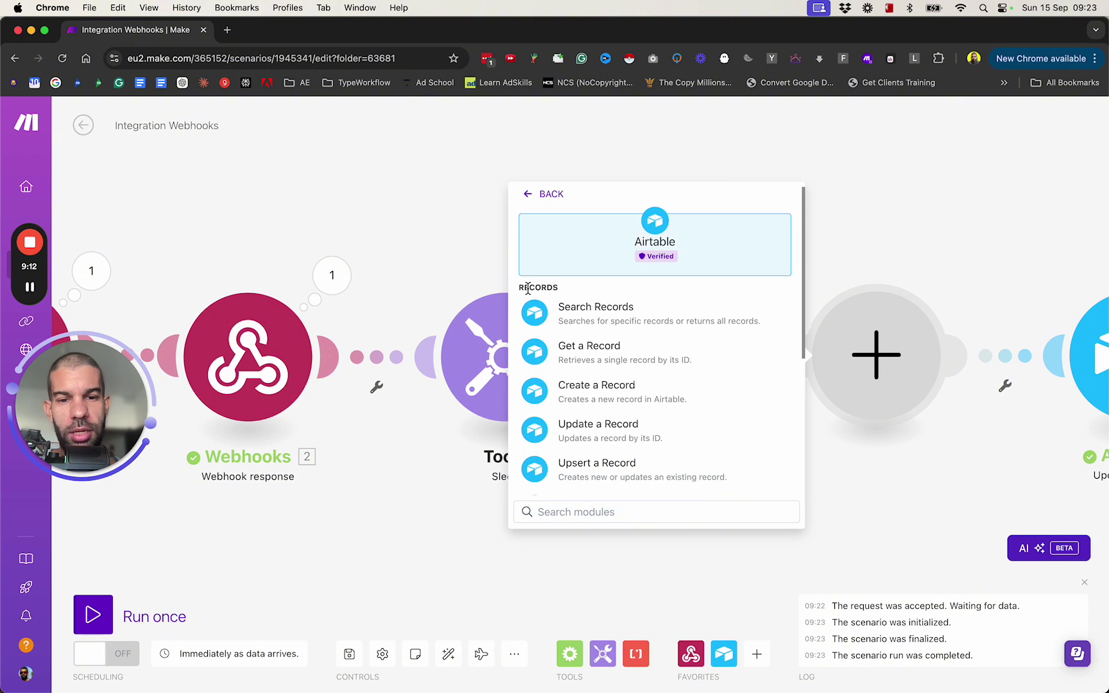
left_click(594, 362)
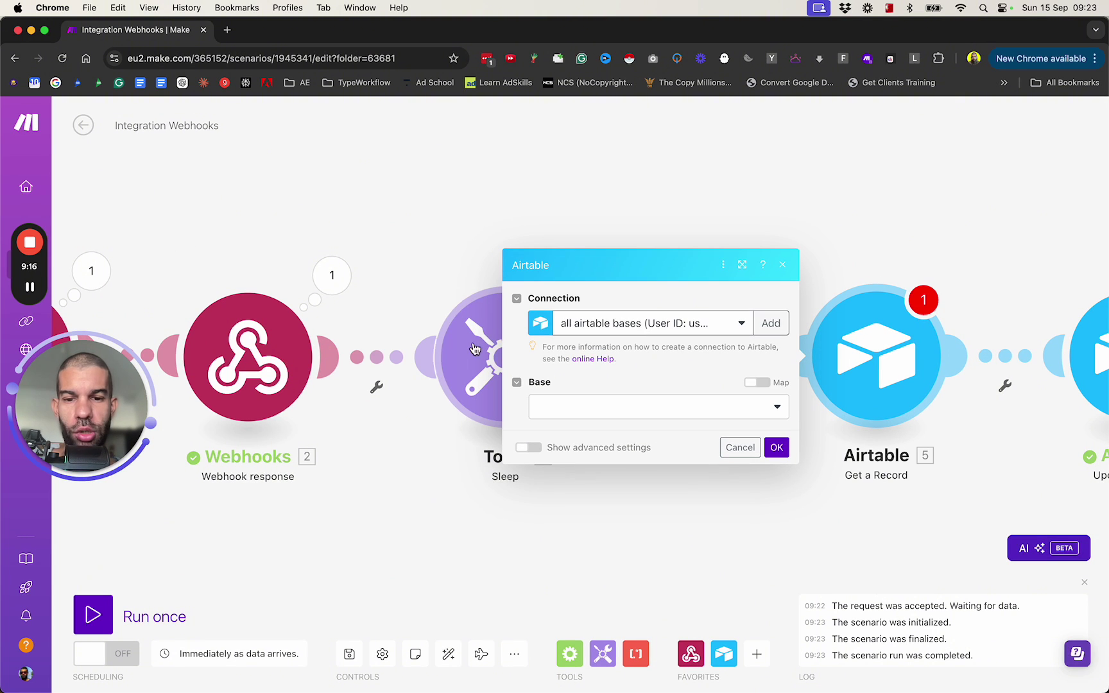
left_click(800, 239)
left_click_drag(800, 238, 431, 223)
left_click_drag(208, 203, 632, 207)
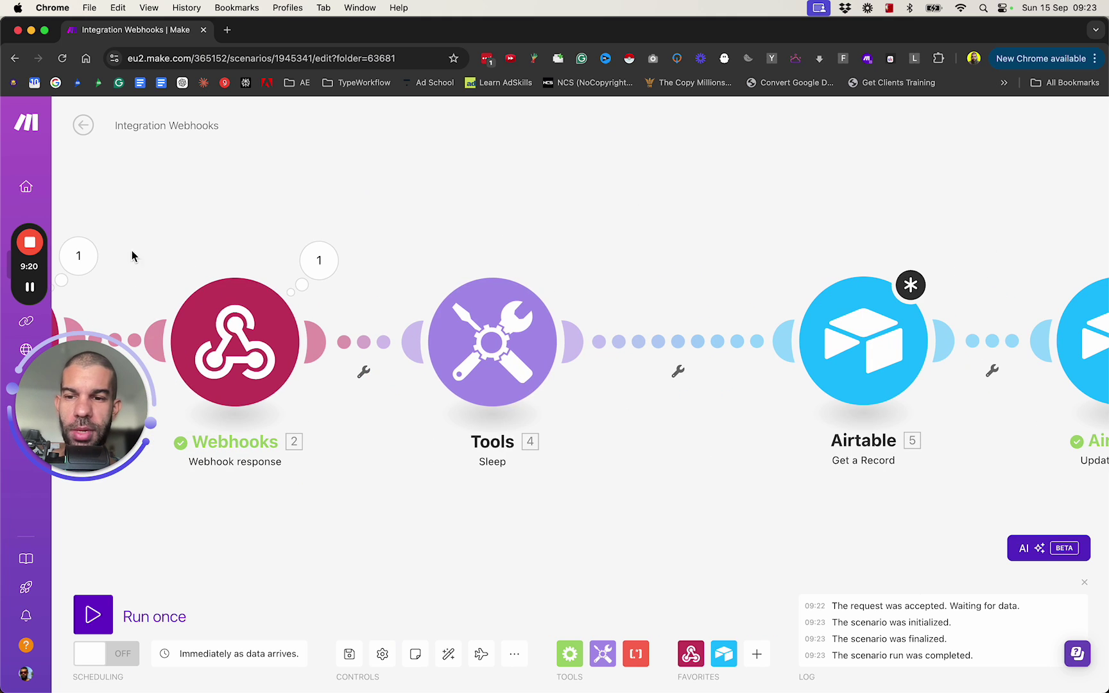
left_click_drag(131, 250, 389, 228)
key("super+Tab")
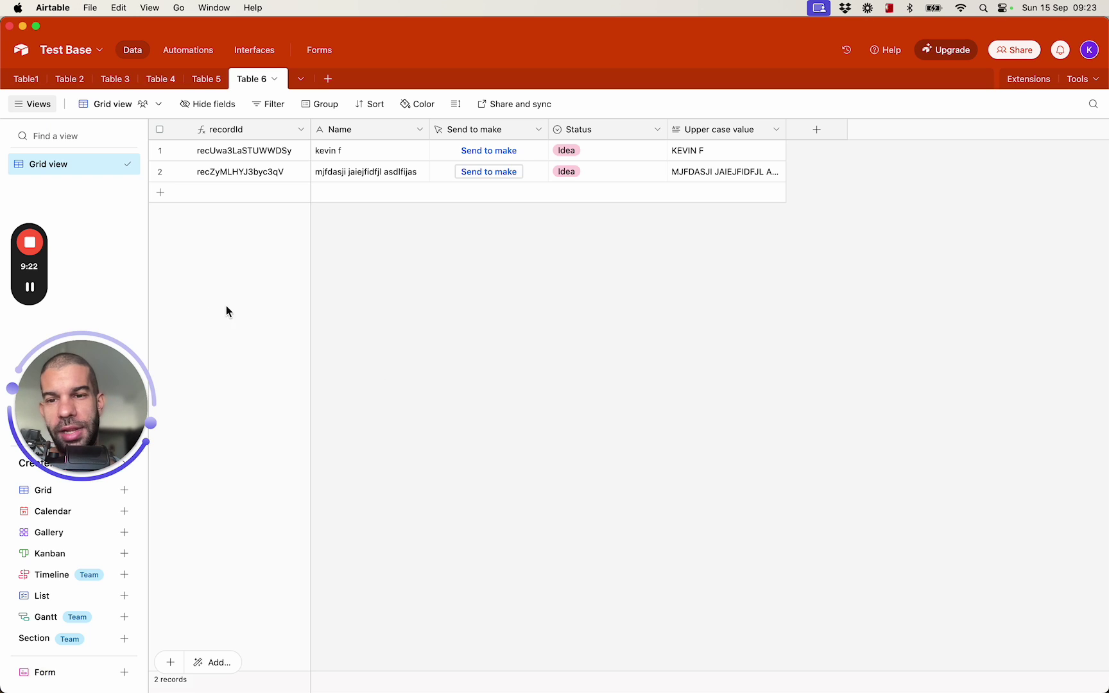
left_click(162, 192)
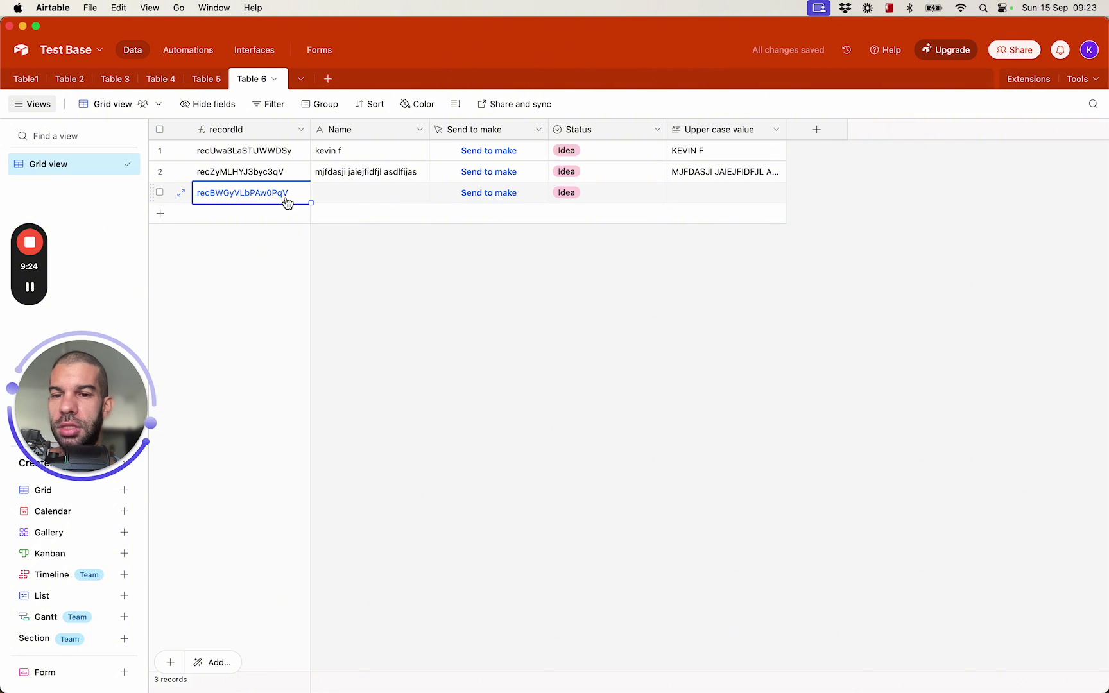
left_click(367, 193)
left_click(367, 192)
type("ke")
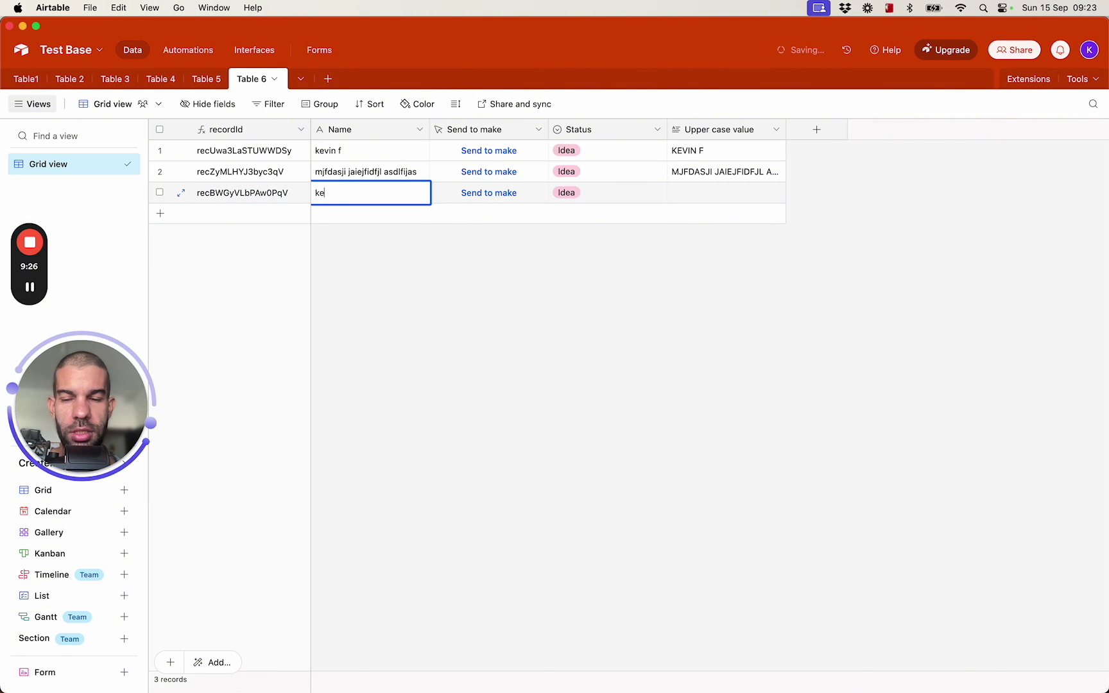
type("vindivns")
left_click(517, 312)
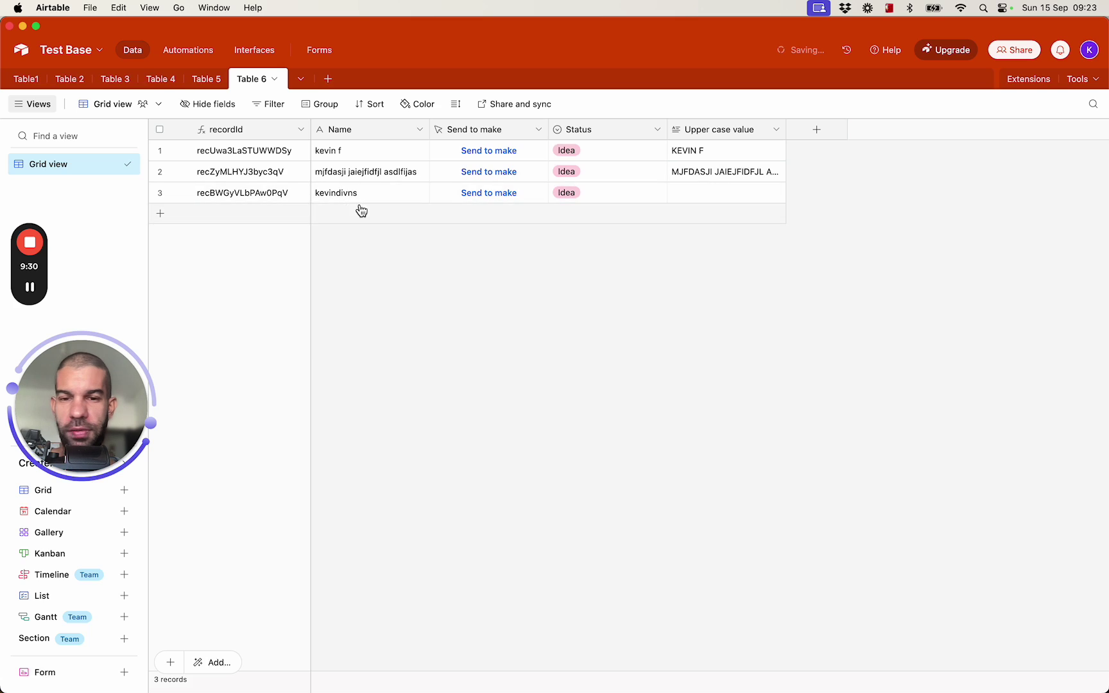
key("super+Tab")
- Delete the Sleep and Get a Record modules from the scenario
scroll(581, 347, "right", 5)
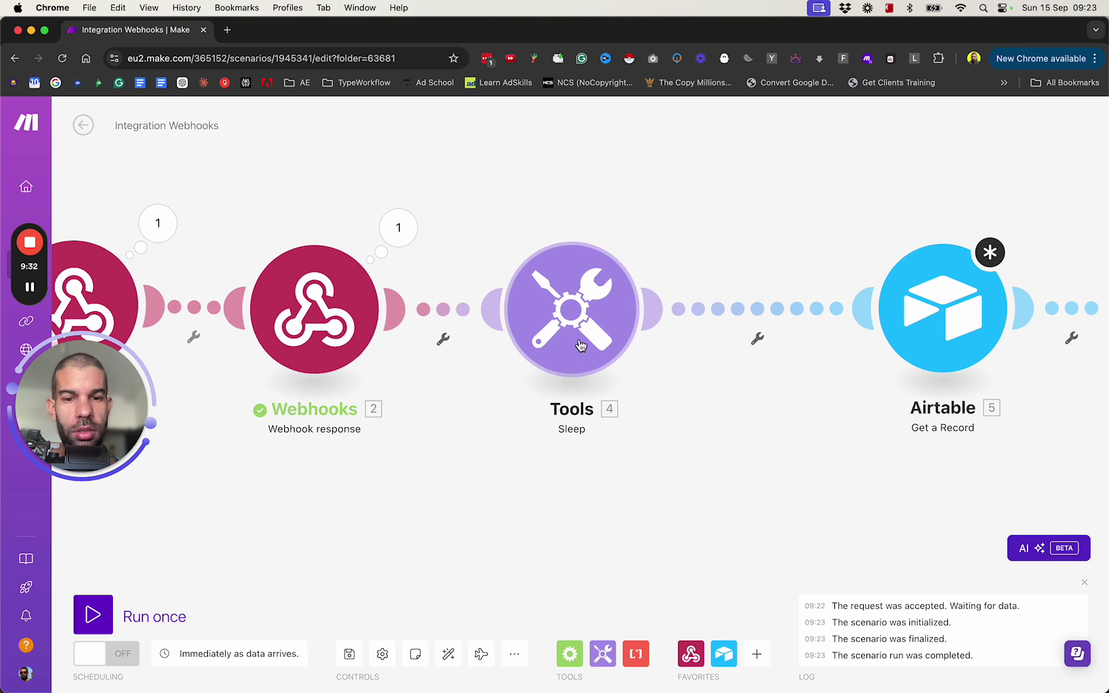
right_click(570, 311)
left_click(612, 487)
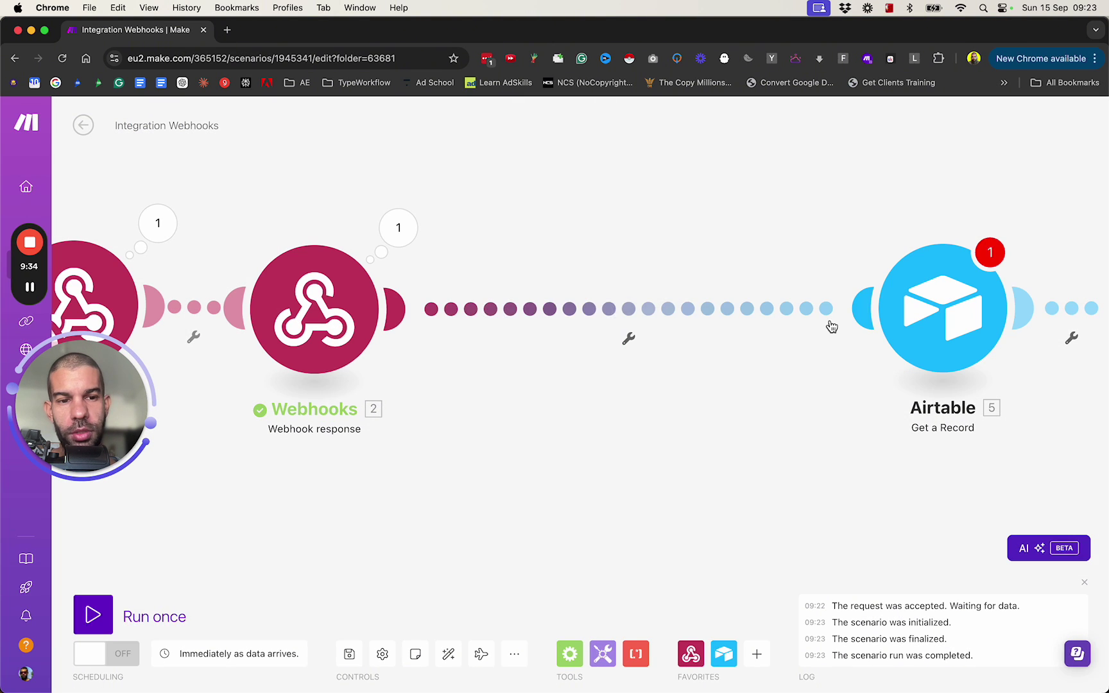
right_click(936, 321)
left_click(966, 482)
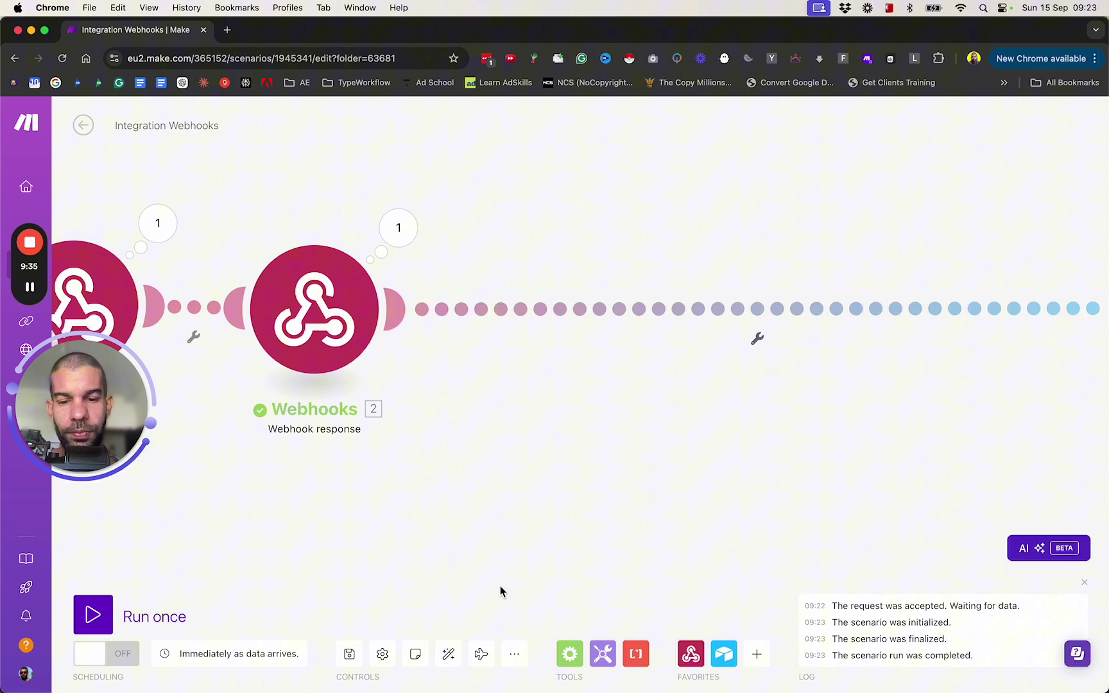
- Auto-align the remaining three modules and start a single run
left_click(448, 654)
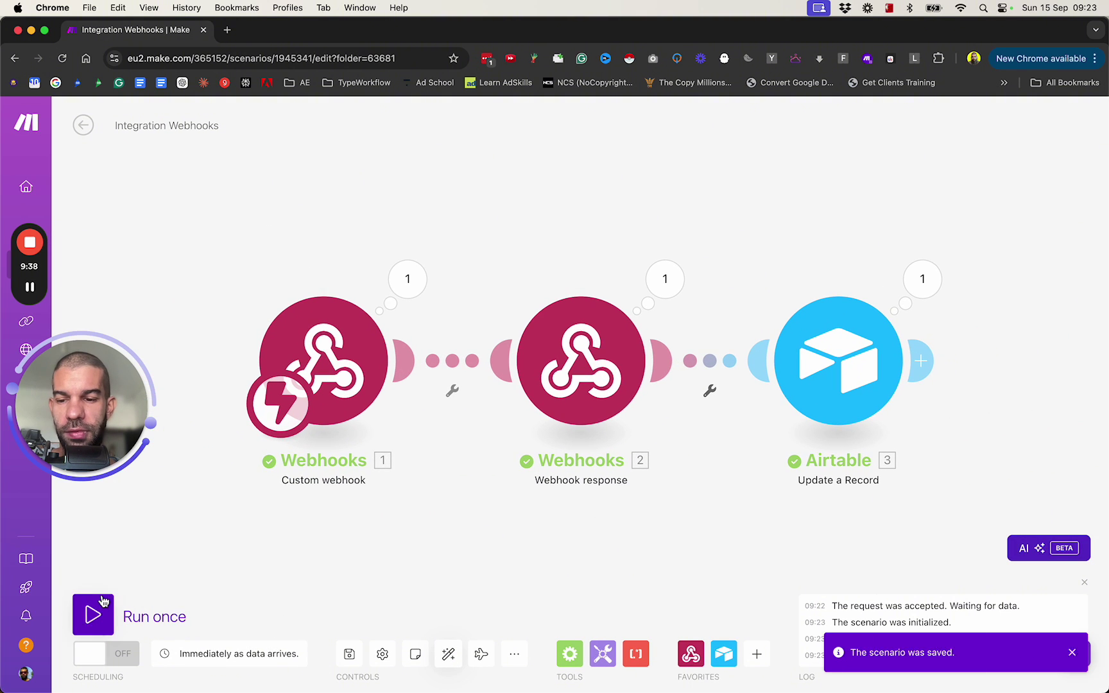
left_click(93, 615)
key("super+Tab")
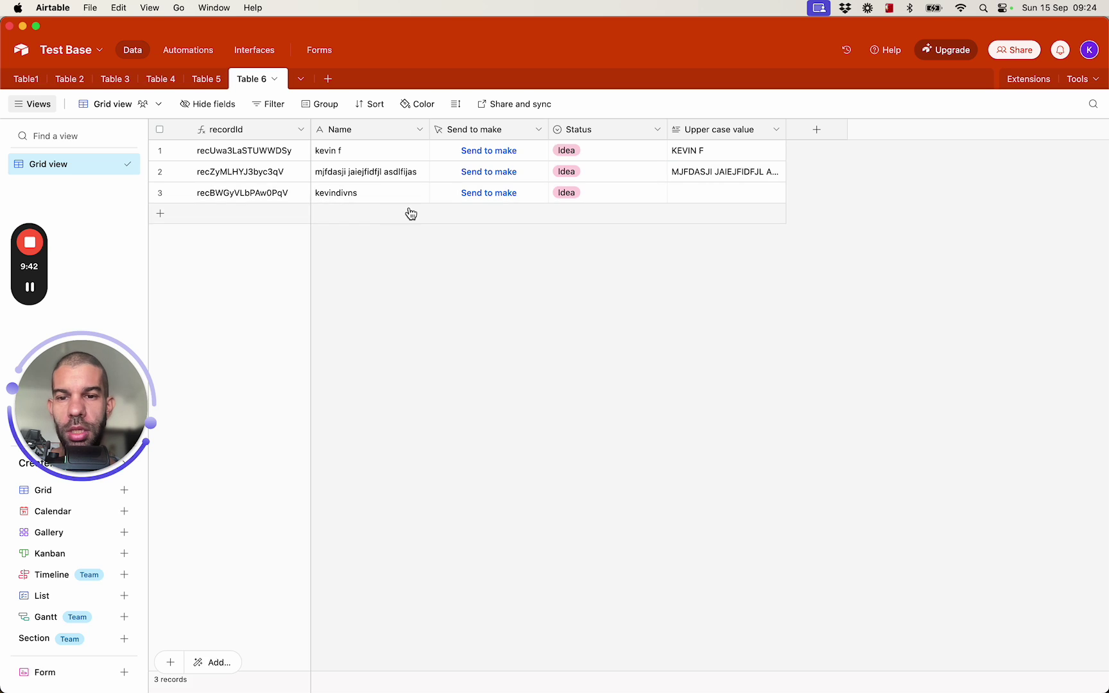
left_click(490, 194)
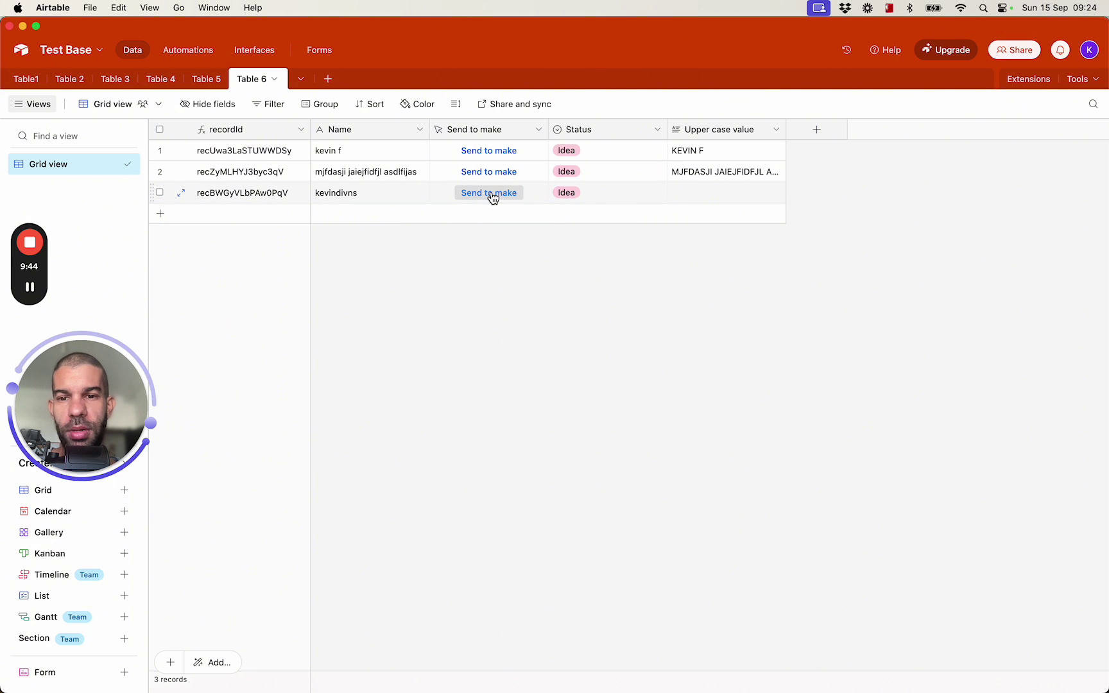
key("super+Tab")
key("super+Tab")
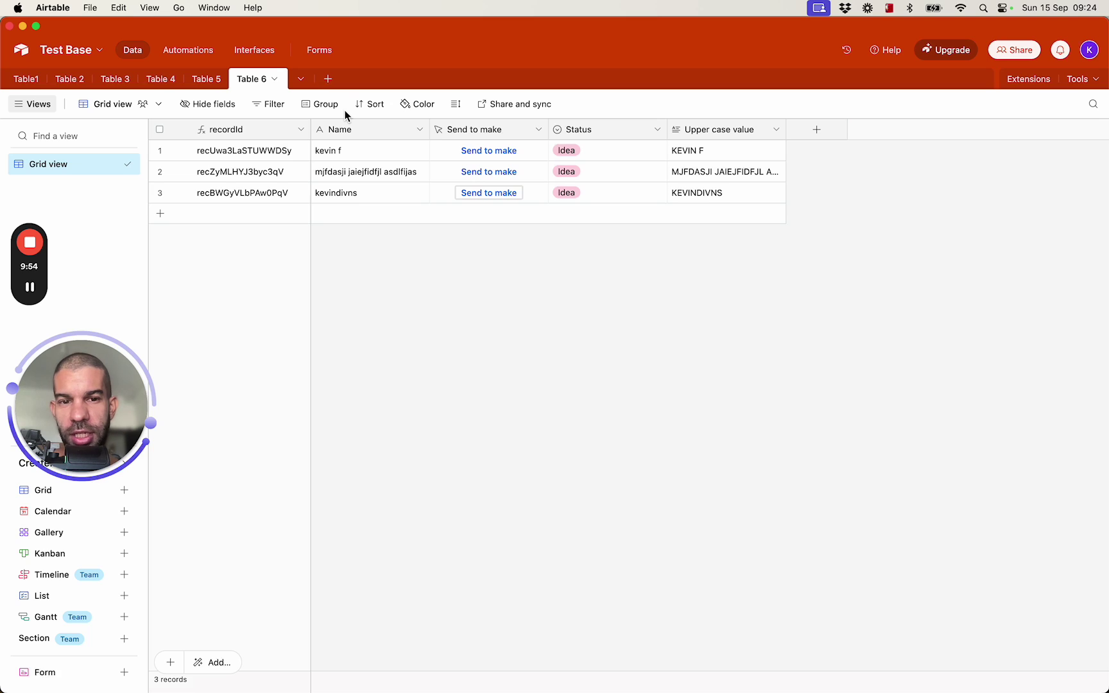
left_click(486, 194)
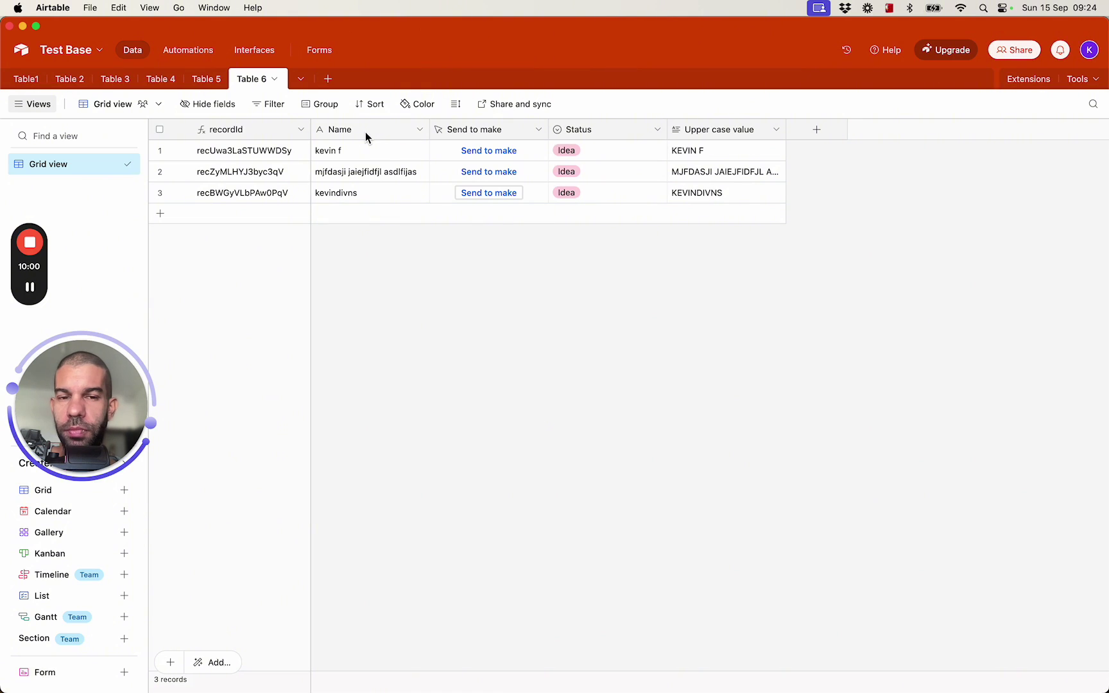
left_click(538, 130)
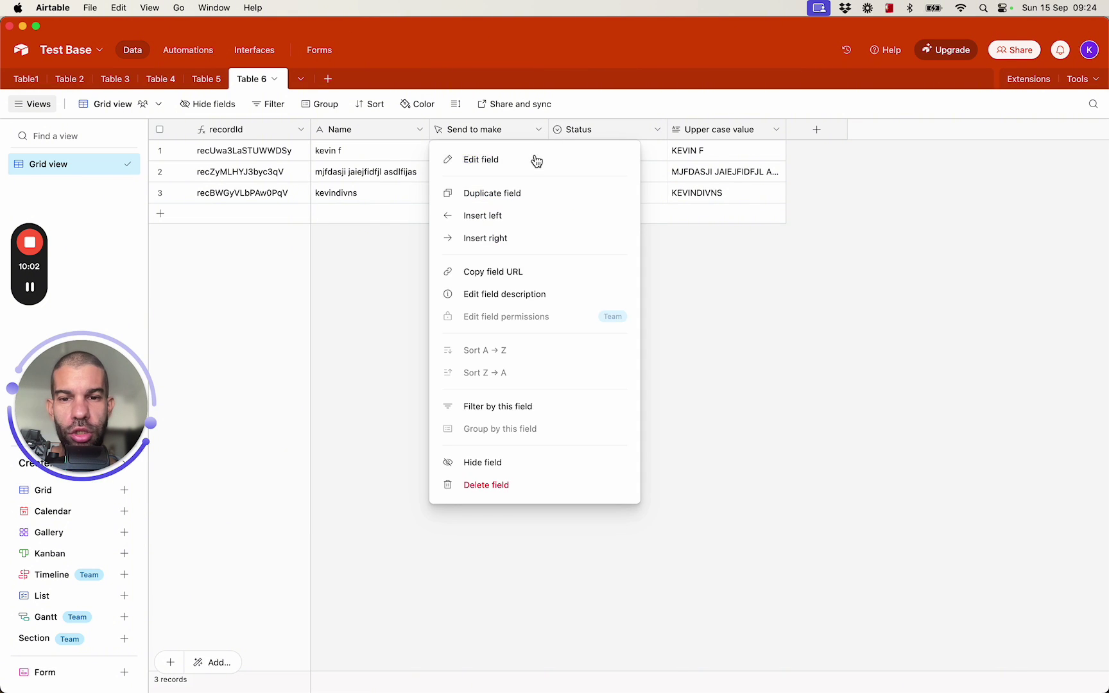
left_click(537, 160)
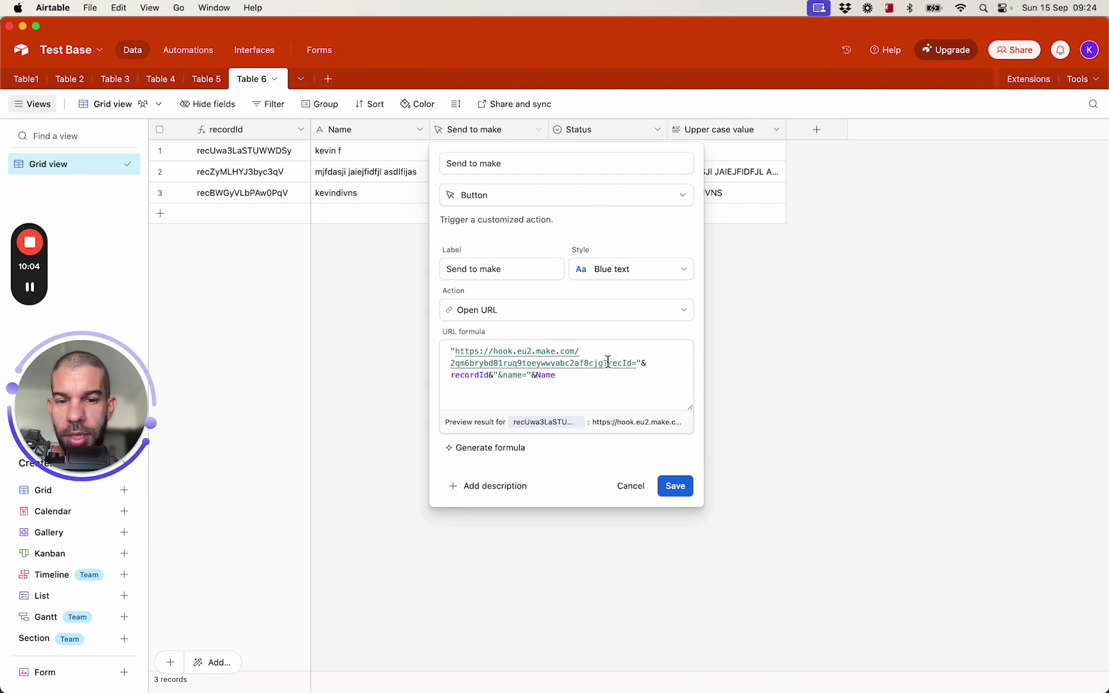
left_click(667, 486)
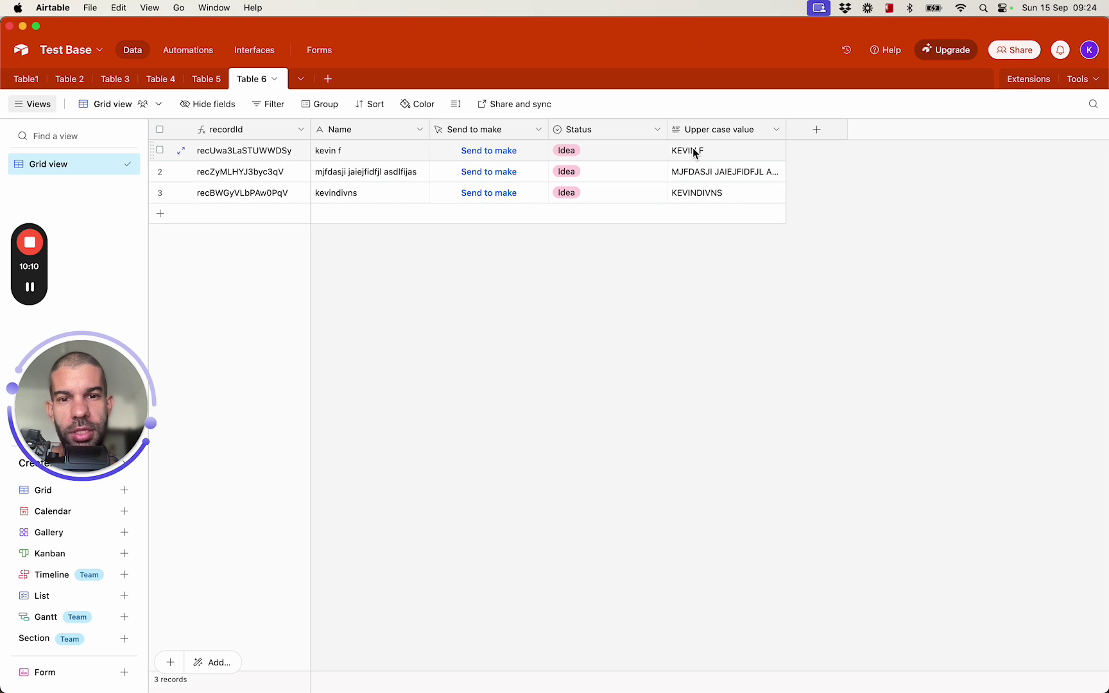
- Check row 3's Status options (Idea, Sent, Received) in Airtable against the Make scenario
left_click(639, 193)
left_click(640, 194)
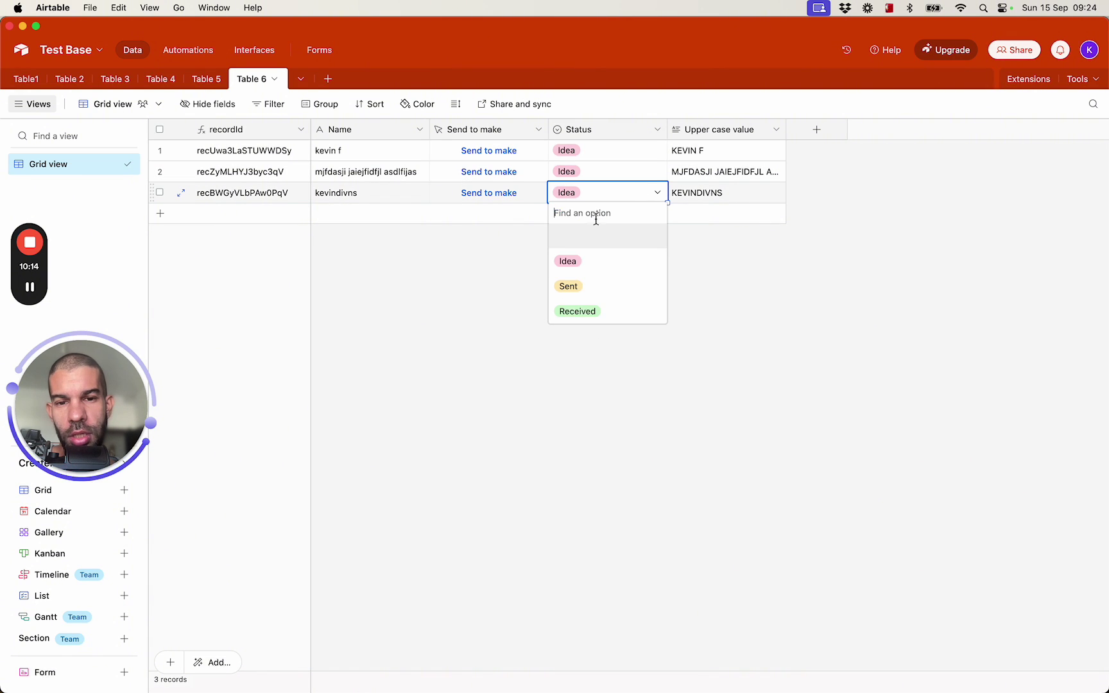
left_click(443, 314)
key("super+Tab")
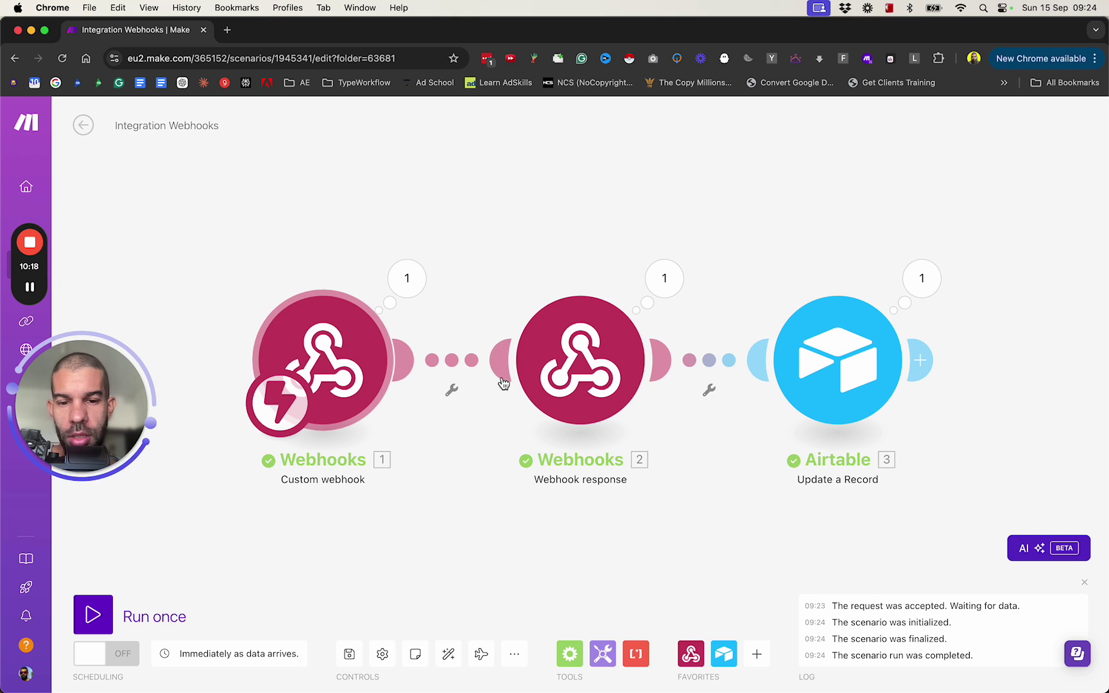
key("super+Tab")
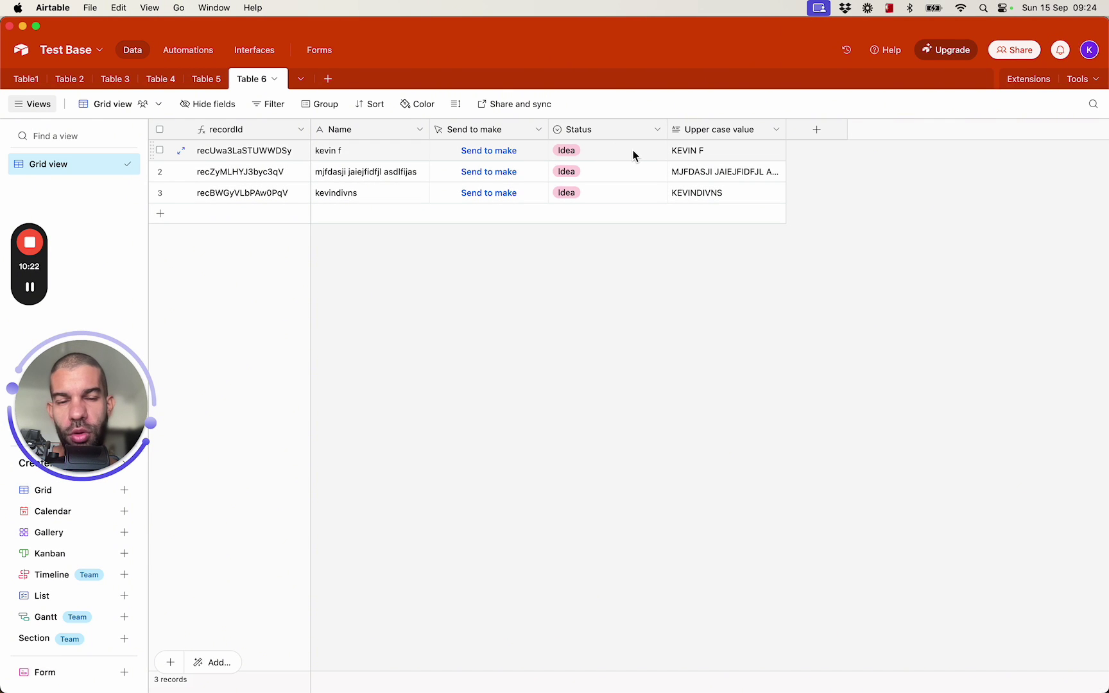
key("super+Tab")
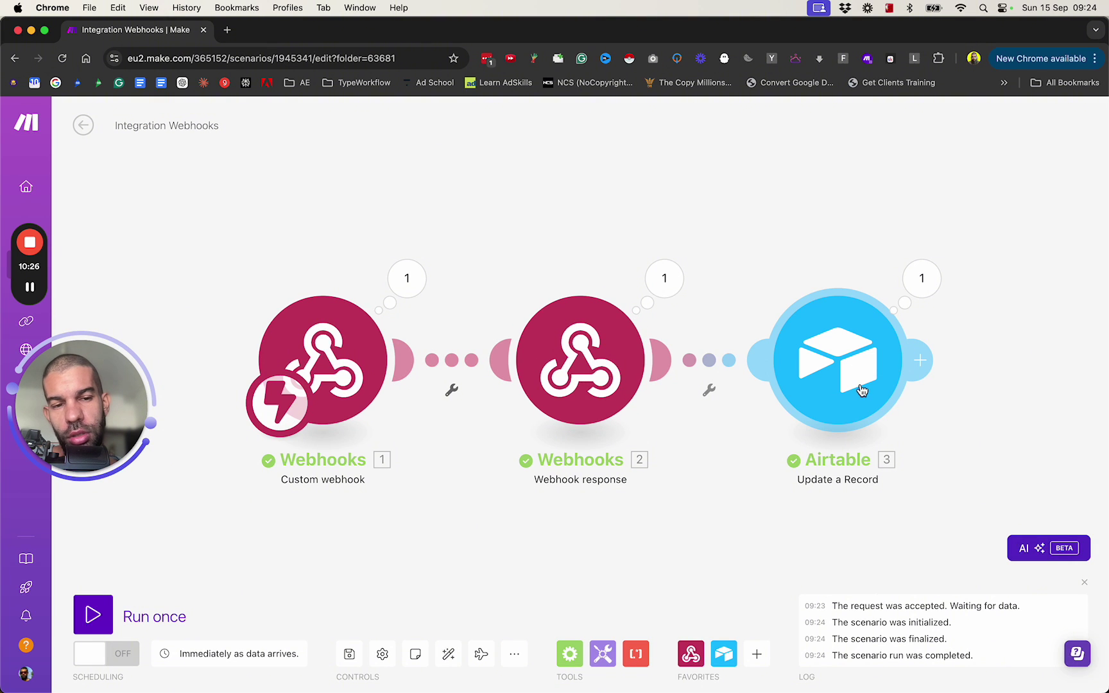
key("super+Tab")
- Review rows 2 and 3 Status options again, then open Make's Airtable Update a Record settings
double_click(612, 174)
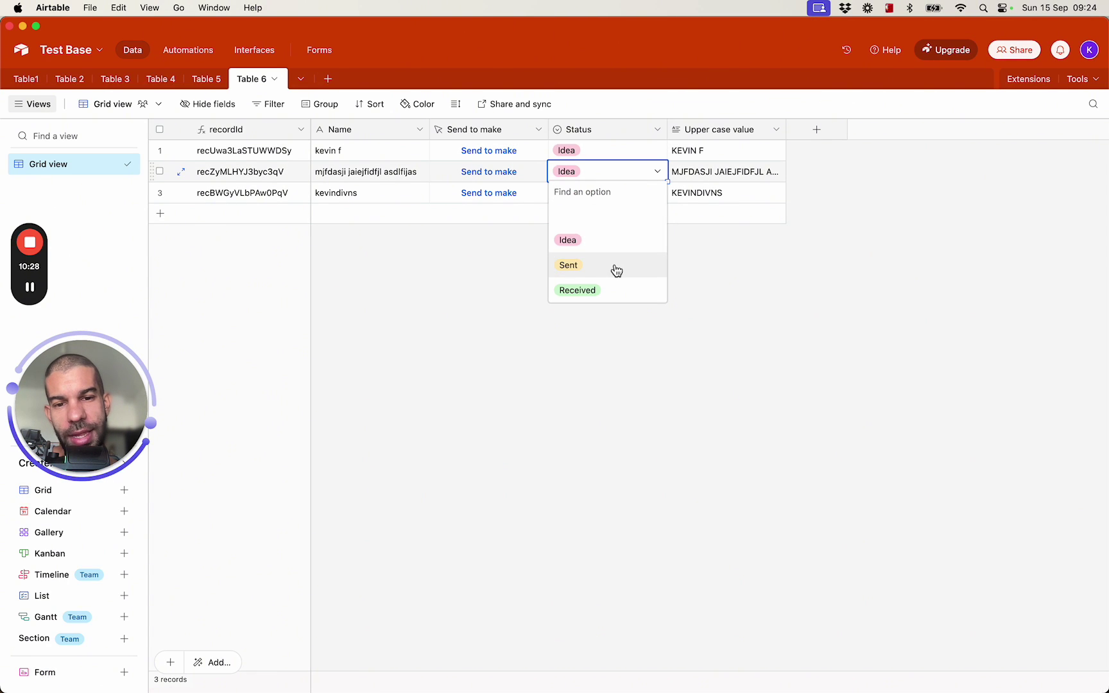
key("super+Tab")
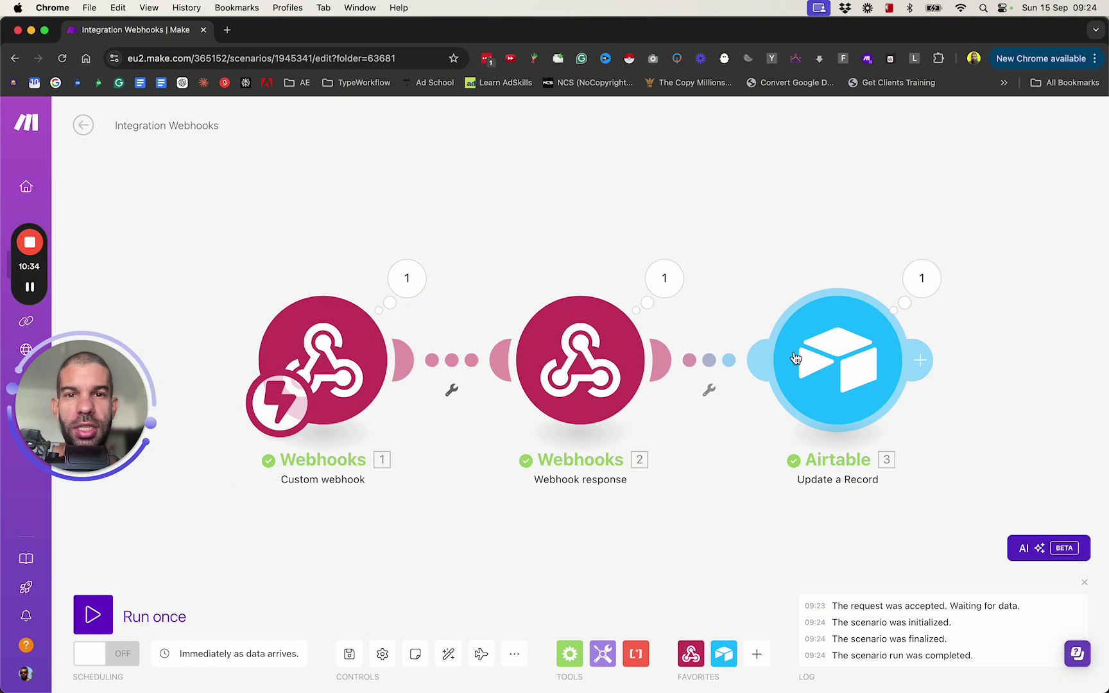
key("super+Tab")
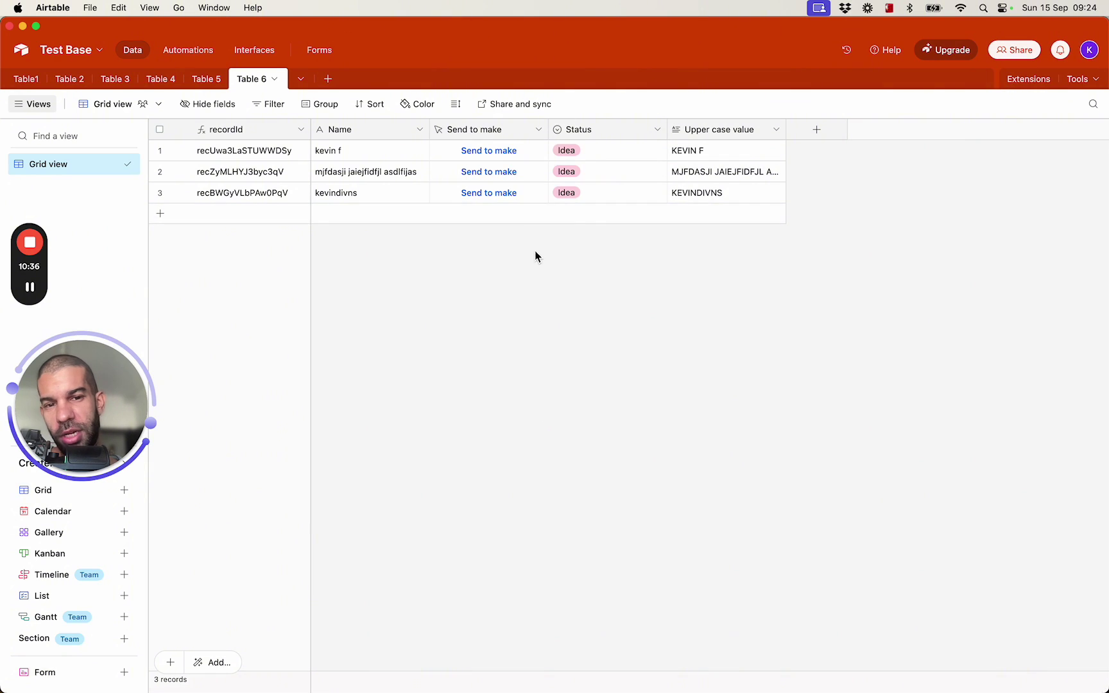
left_click(613, 194)
left_click(612, 194)
key("Escape")
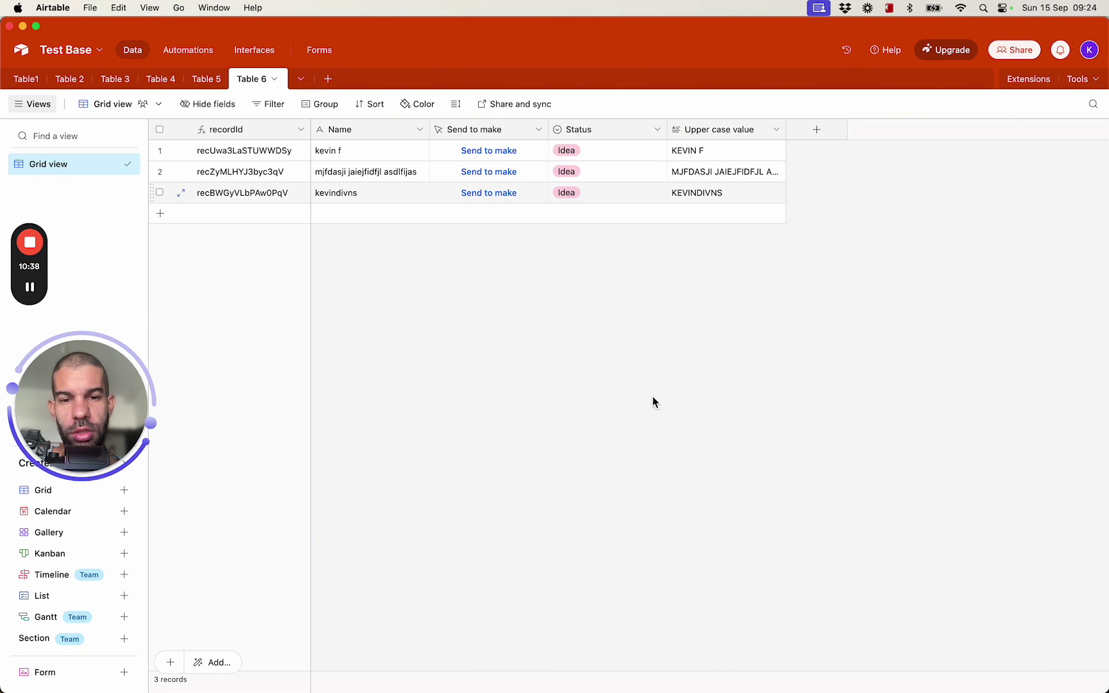
key("super+Tab")
left_click(897, 404)
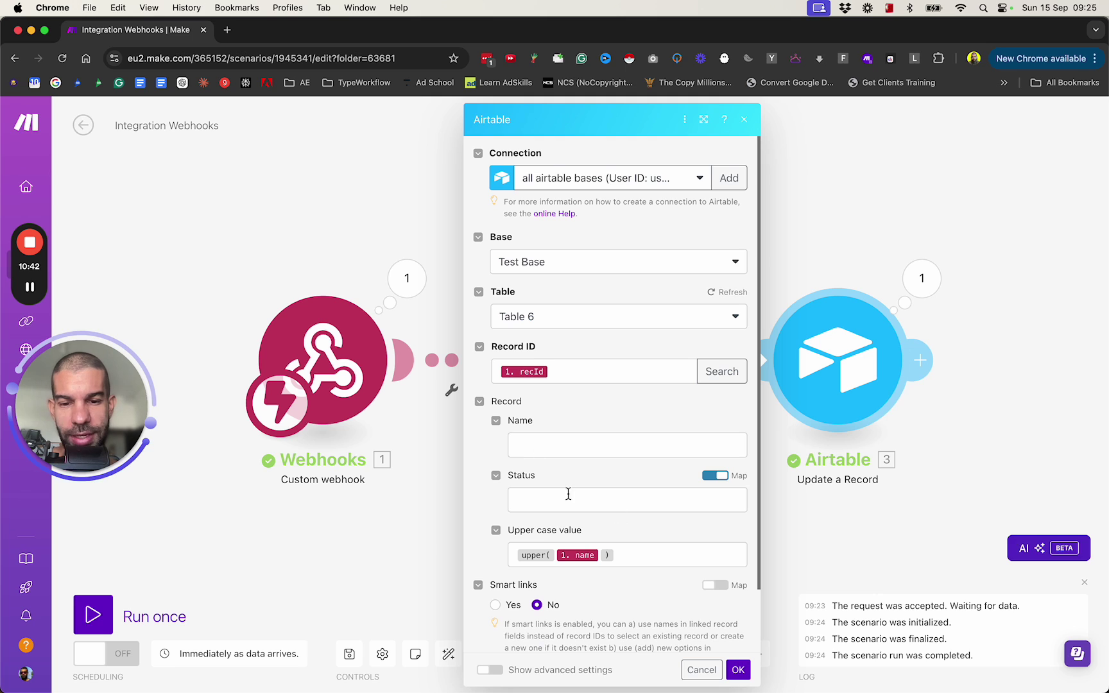
- Set the update step's Status to a fixed Received value and run the scenario once
left_click(568, 501)
left_click(715, 475)
left_click(649, 503)
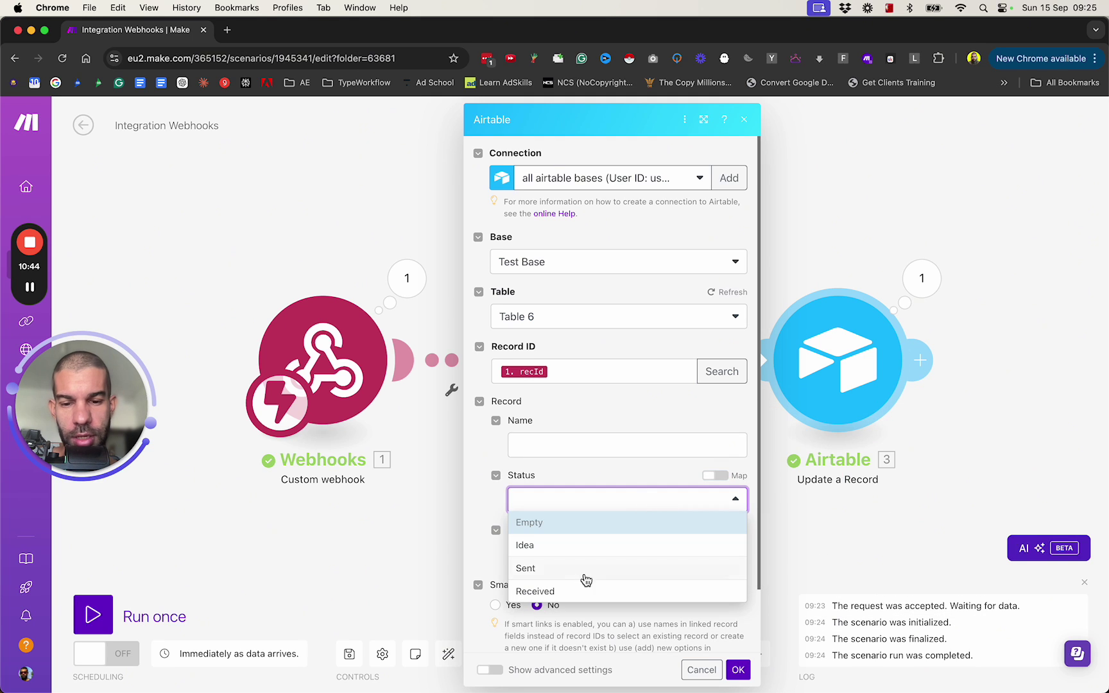
left_click(590, 588)
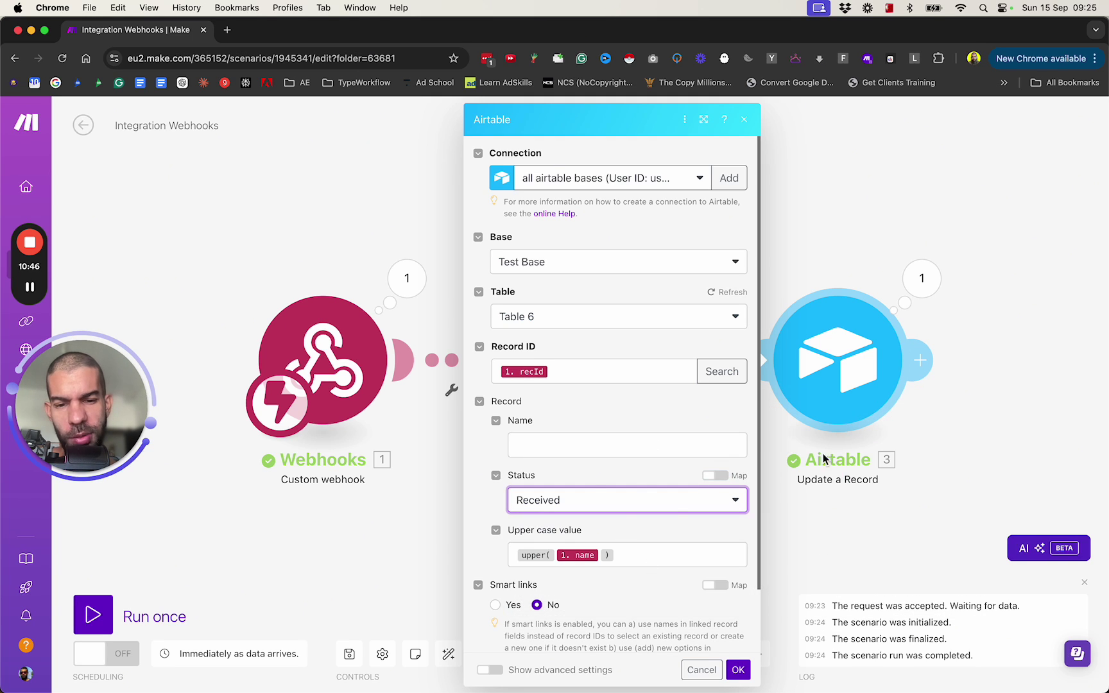
left_click(738, 669)
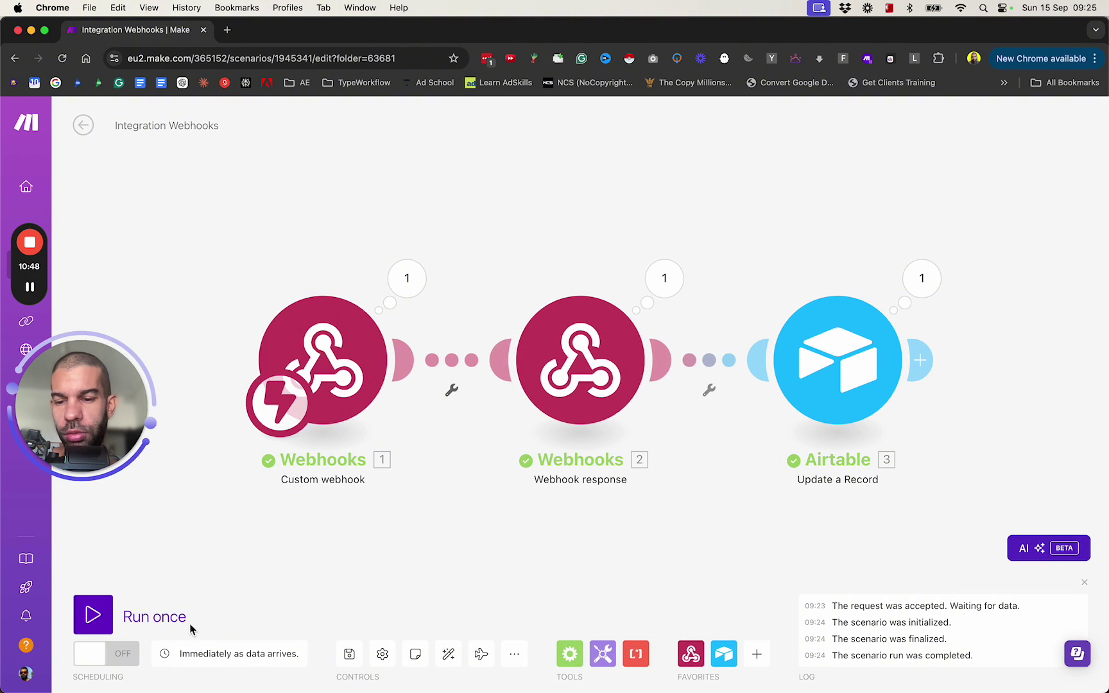
left_click(93, 615)
- Add a fourth record named kfaioewjf and send it to Make from its row button
key("super+Tab")
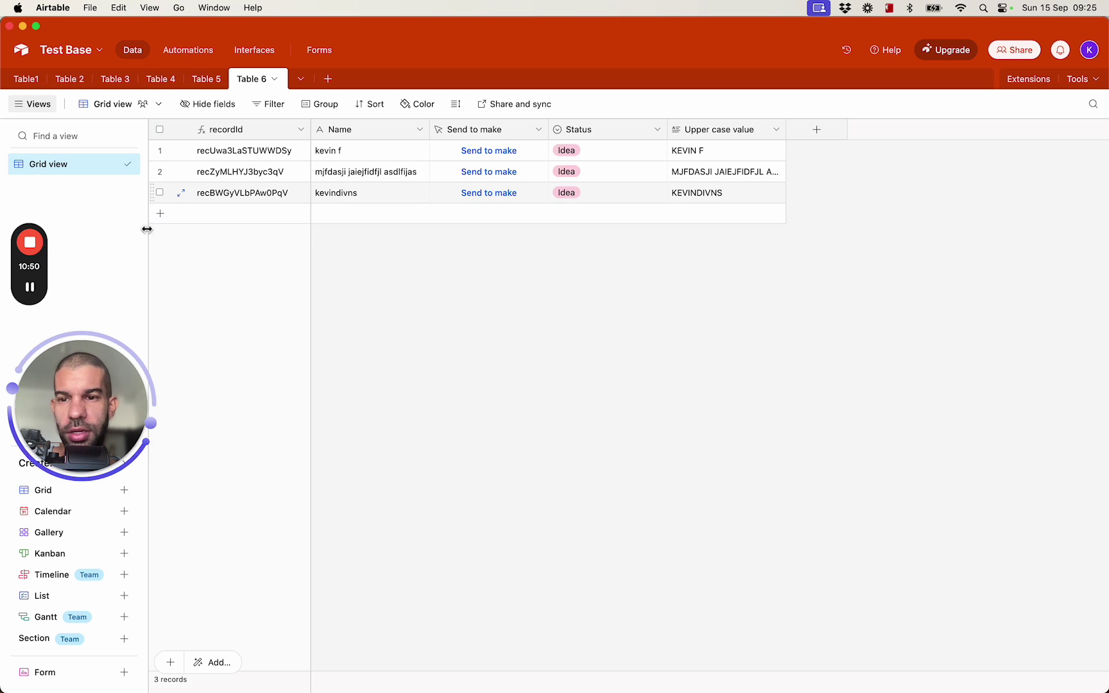
left_click(159, 219)
double_click(350, 218)
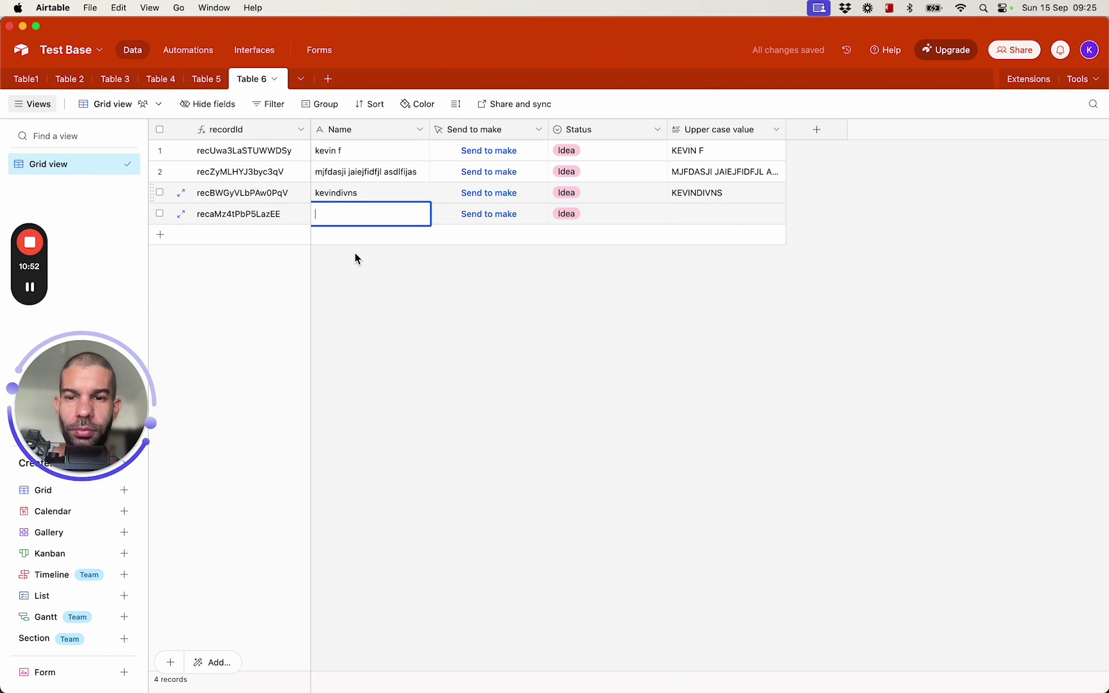
type("kfaioewjf")
left_click(484, 472)
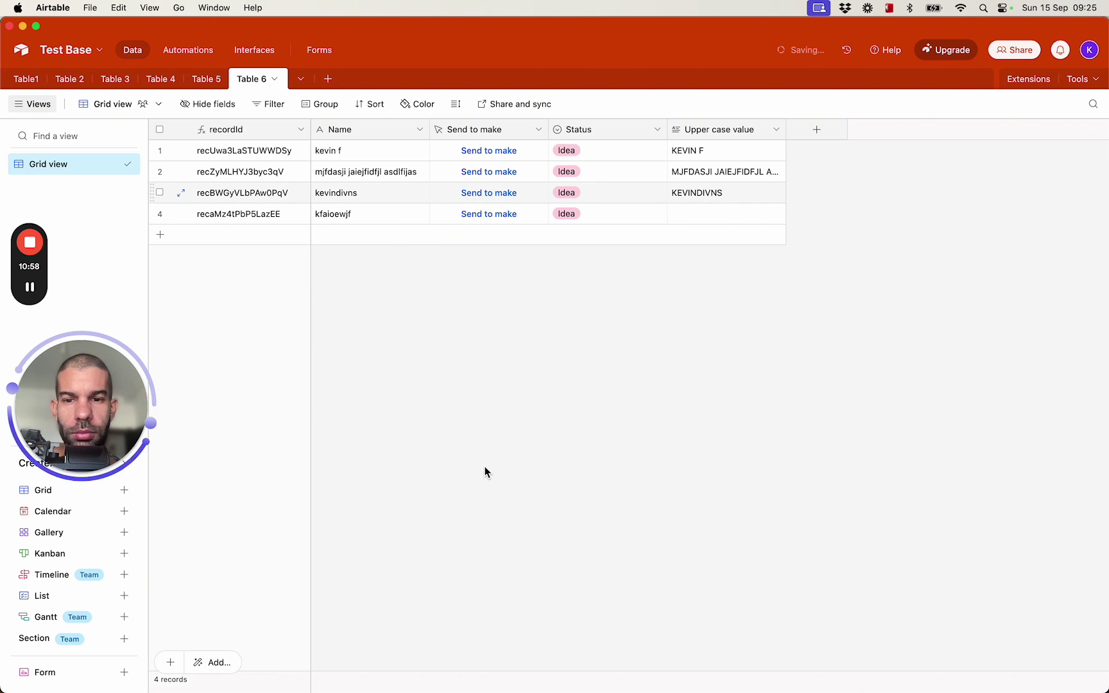
left_click(483, 216)
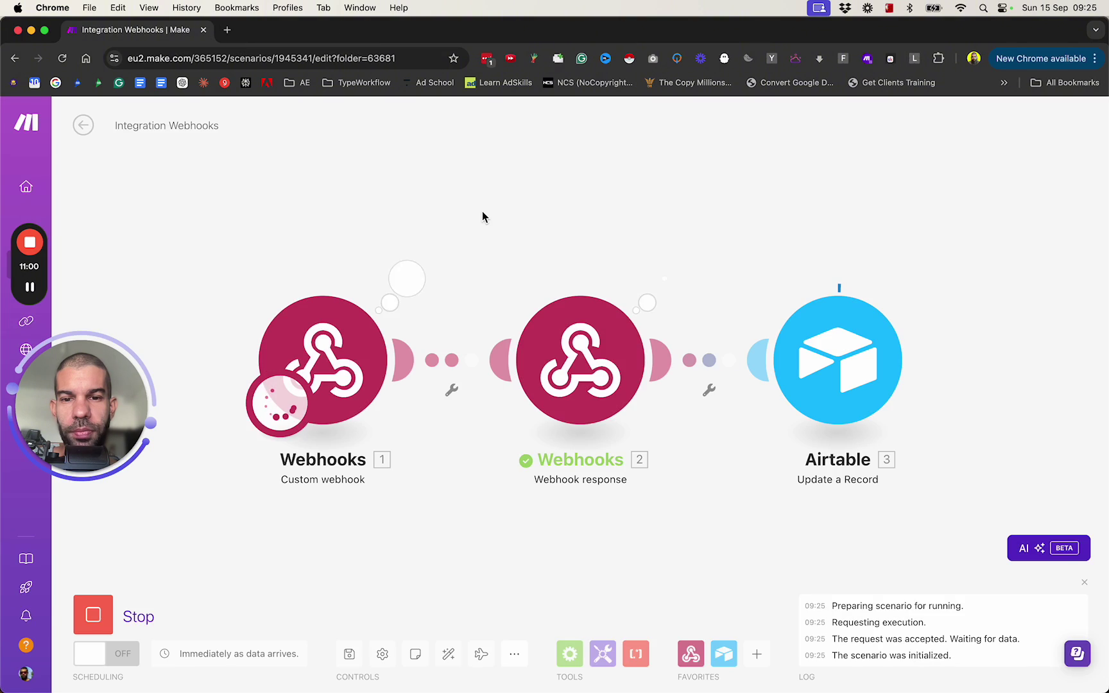
key("super+Tab")
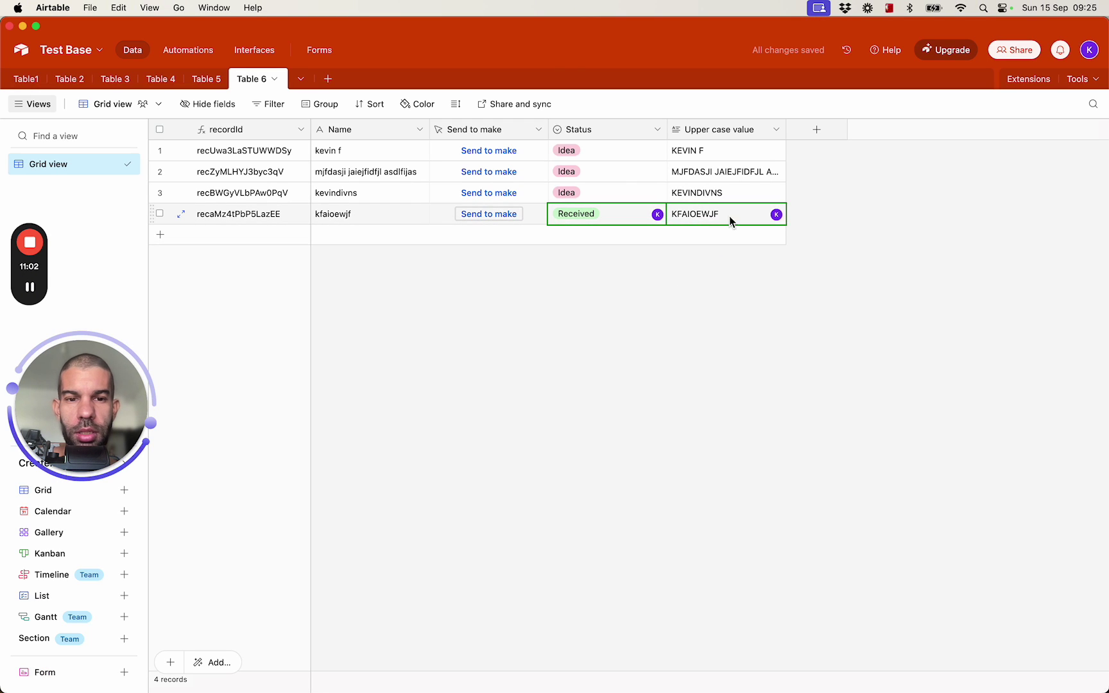